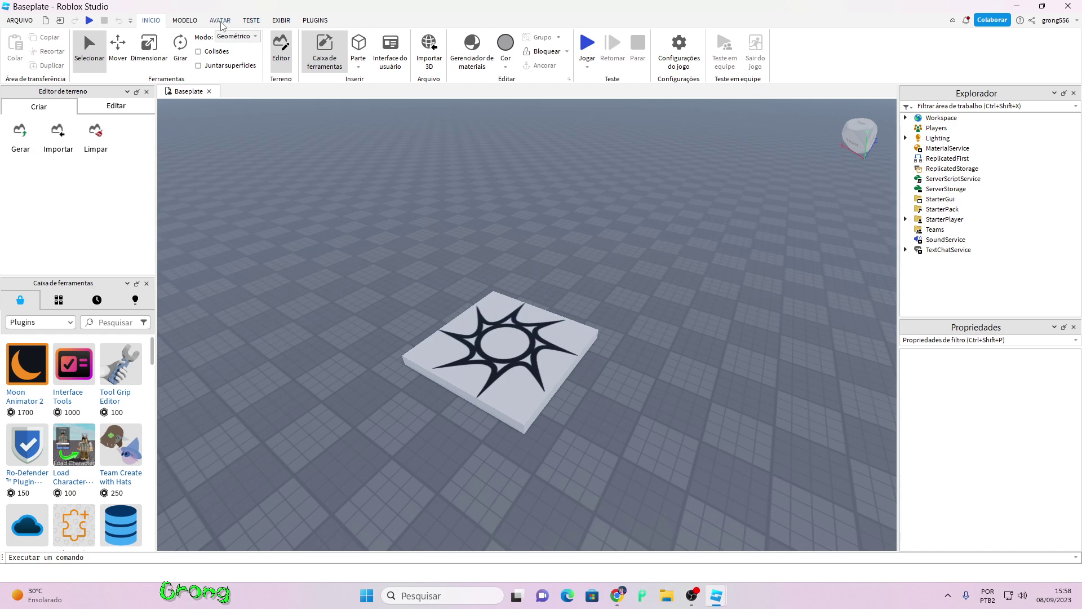
- Insert an R15 male rig of the user's own avatar and place it on the ground beside the spawn platform
click(220, 20)
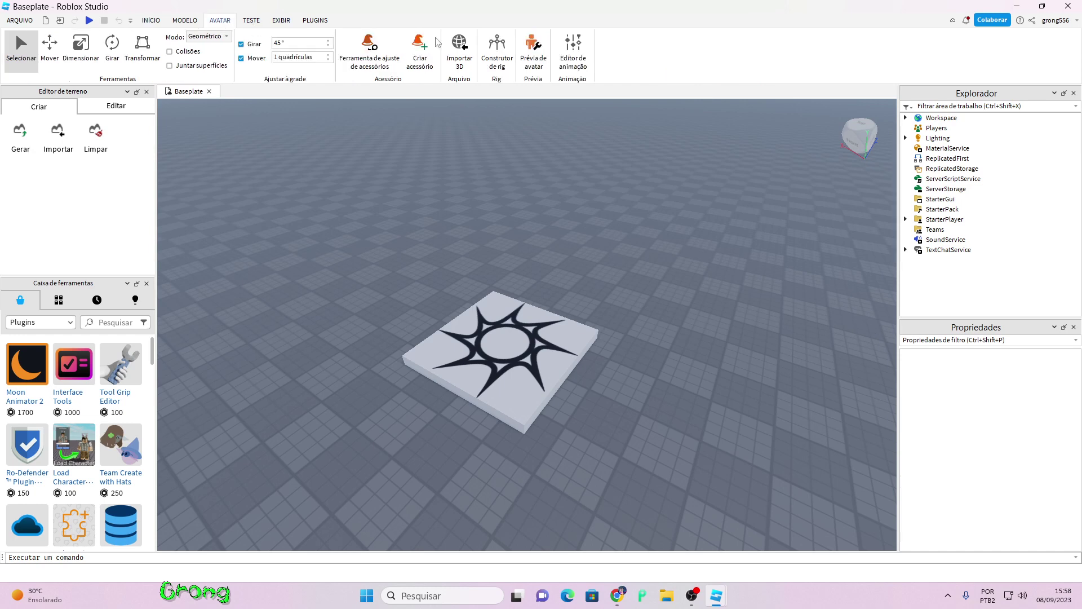
click(497, 61)
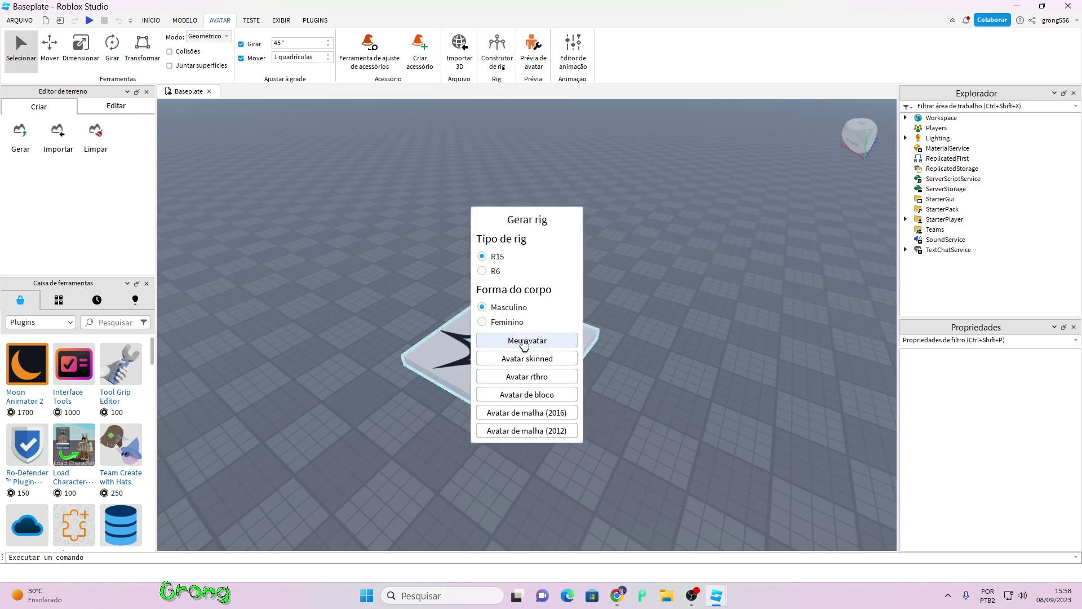
click(525, 341)
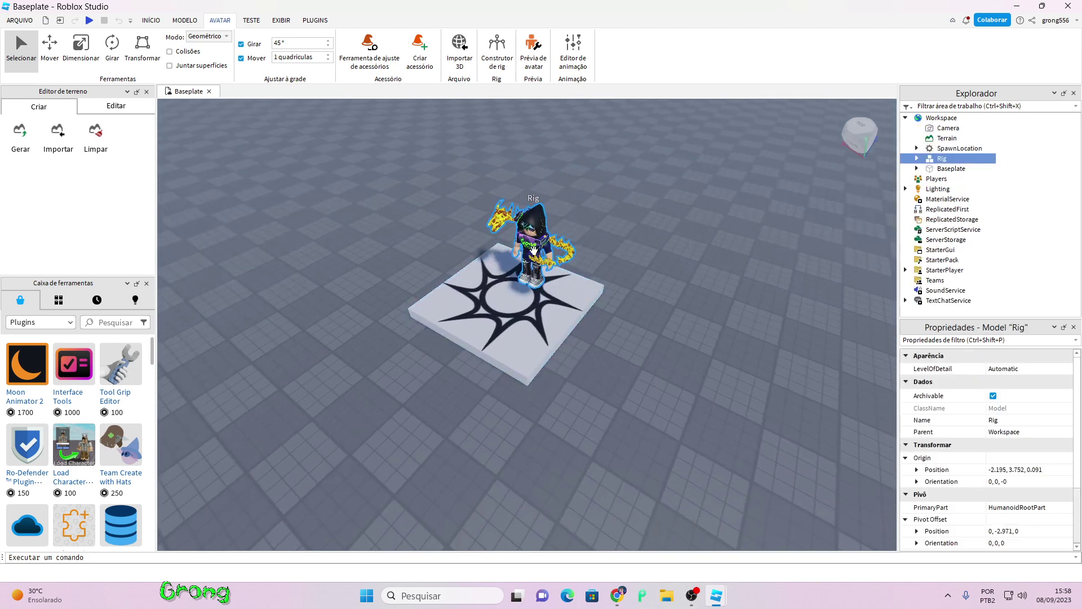
drag(533, 252, 730, 379)
right_drag(730, 378, 769, 387)
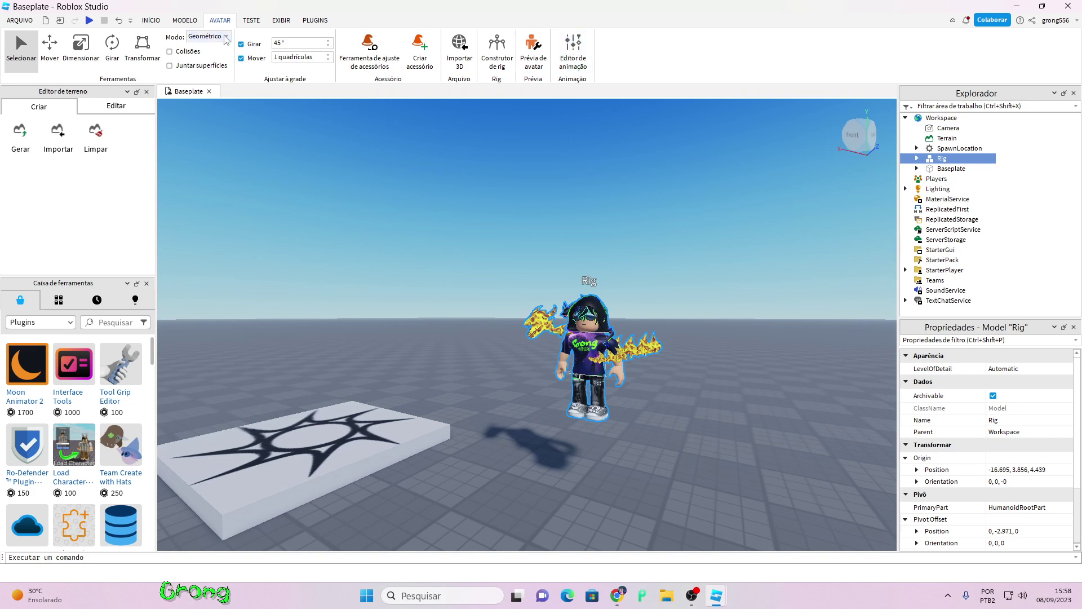
- Start the Animation Editor on the rig and create an animation named "grong test"
click(574, 50)
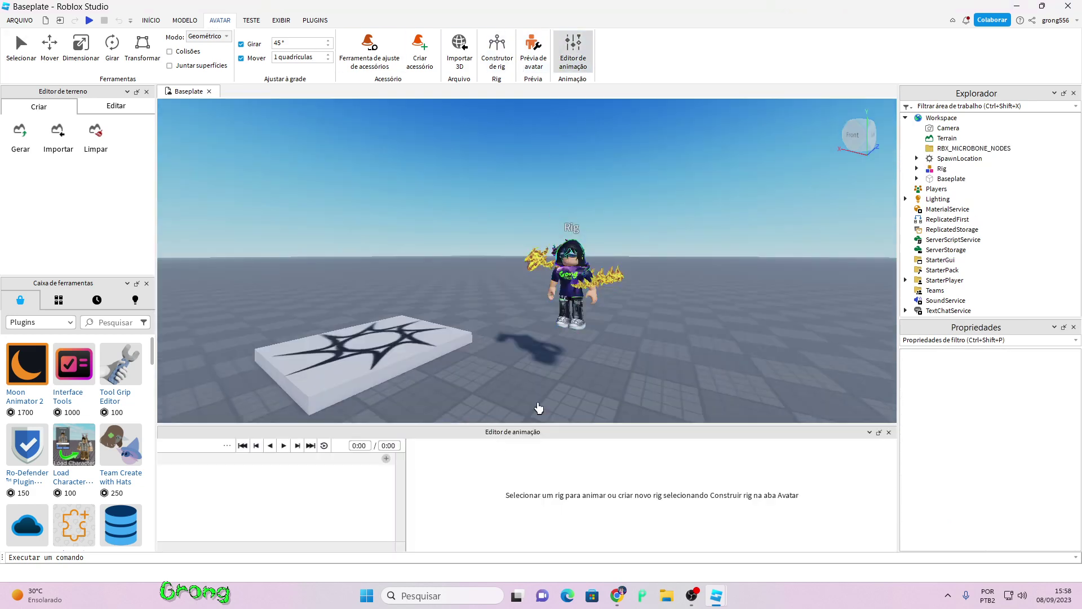
click(567, 289)
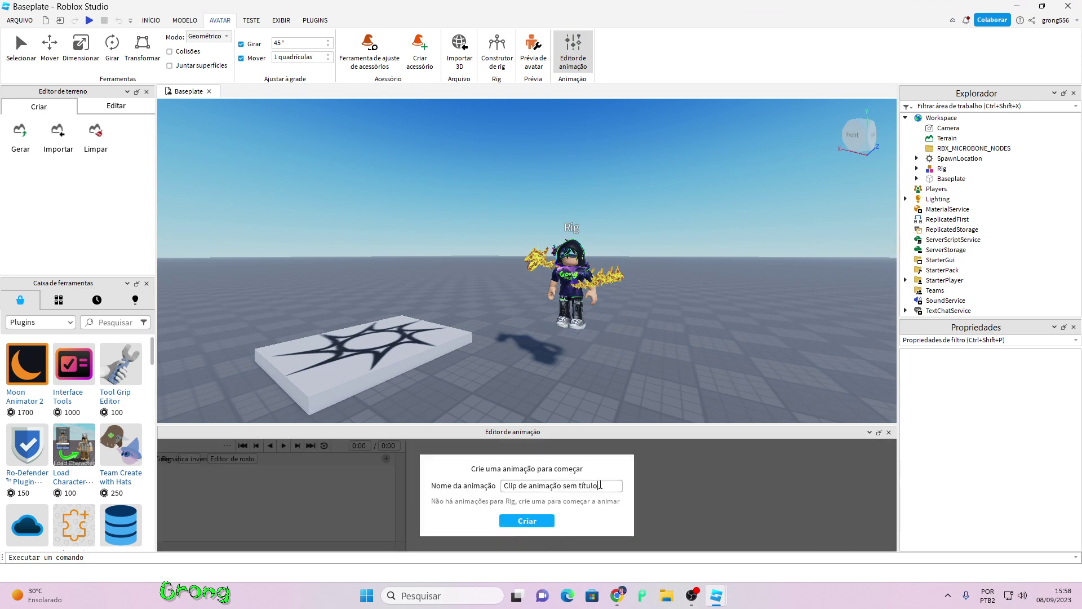
drag(601, 485, 449, 490)
text(grong test)
click(526, 523)
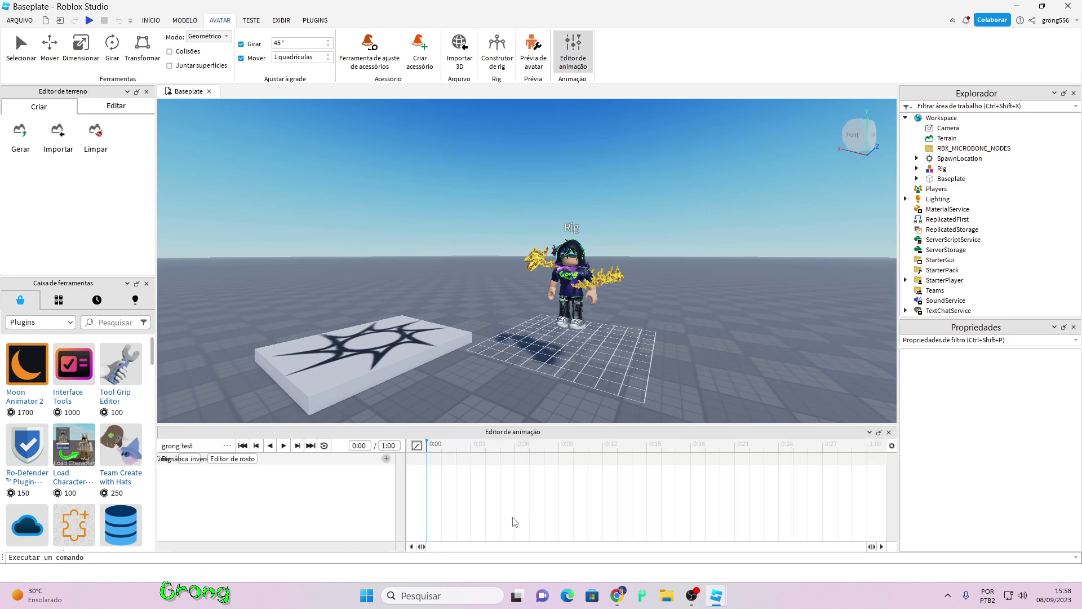
- At frame 0:00, rotate the rig's left upper leg backward and its right upper leg forward to about horizontal
key(d)
key(w)
right_drag(508, 369, 508, 370)
key(s)
key(w)
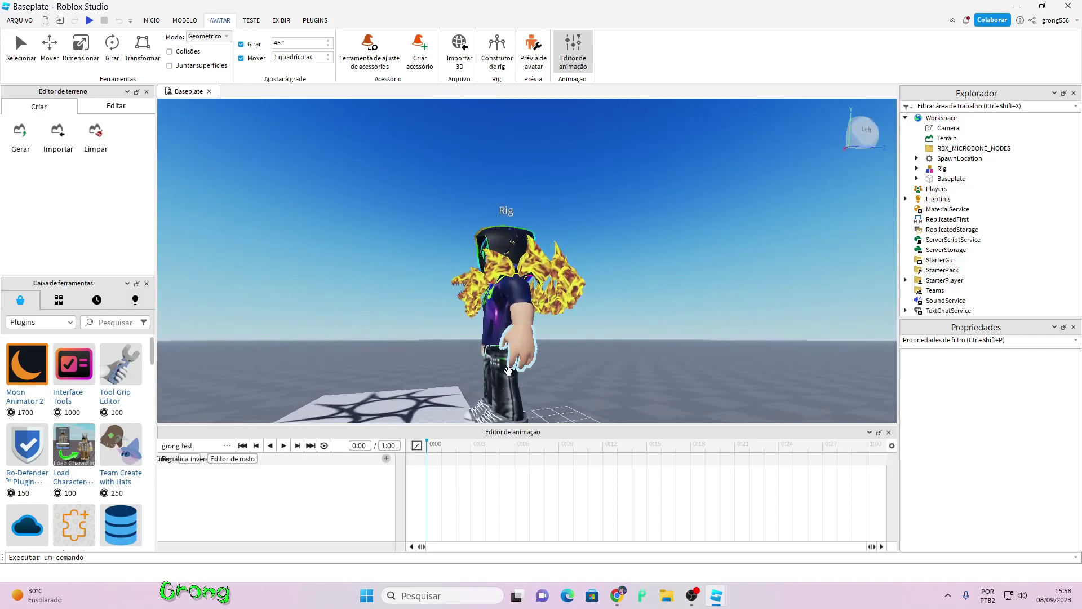
click(499, 370)
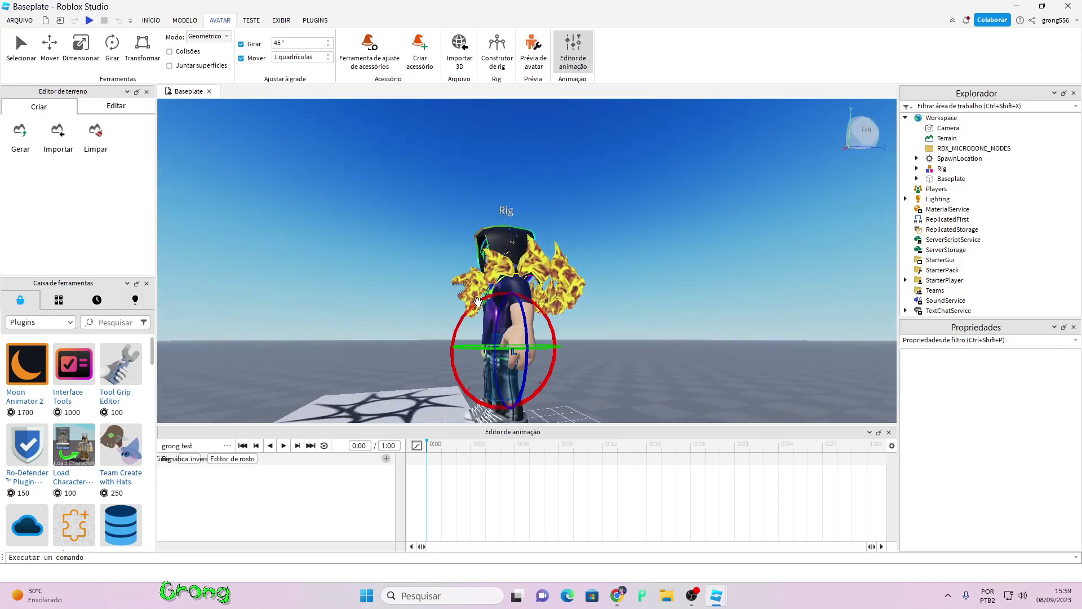
drag(478, 302, 468, 386)
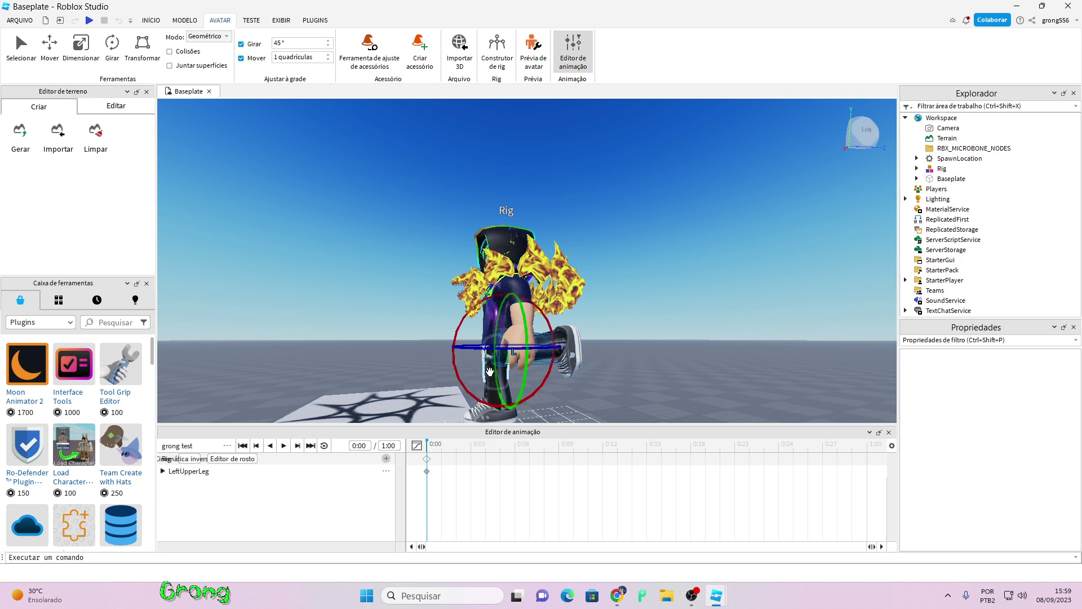
click(489, 370)
drag(531, 311, 534, 389)
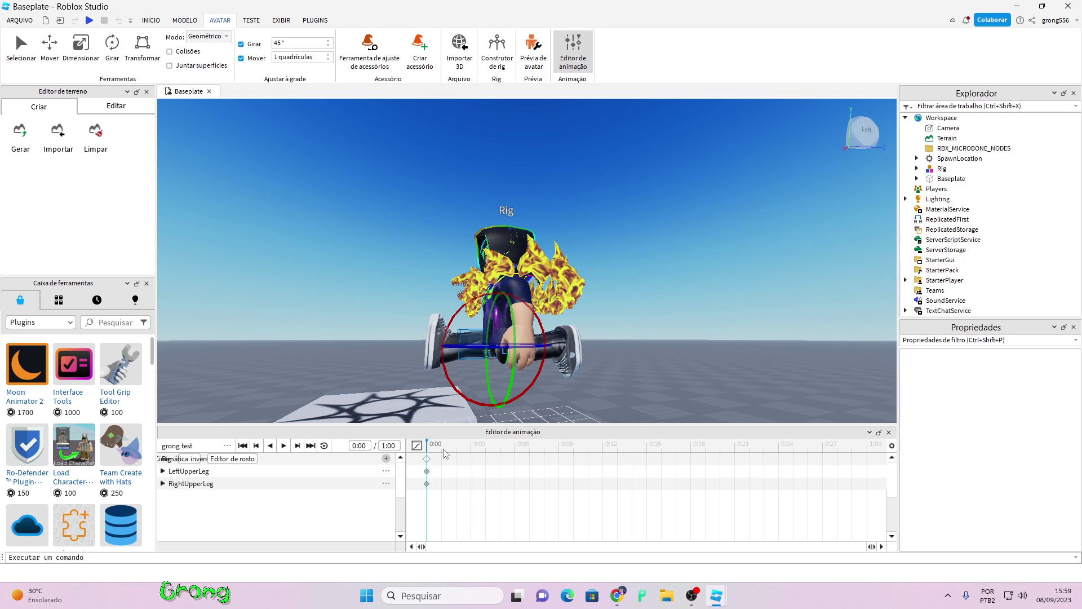
- Examine the rig's starting split-leg pose from several sides
right_drag(550, 366, 552, 371)
key(d)
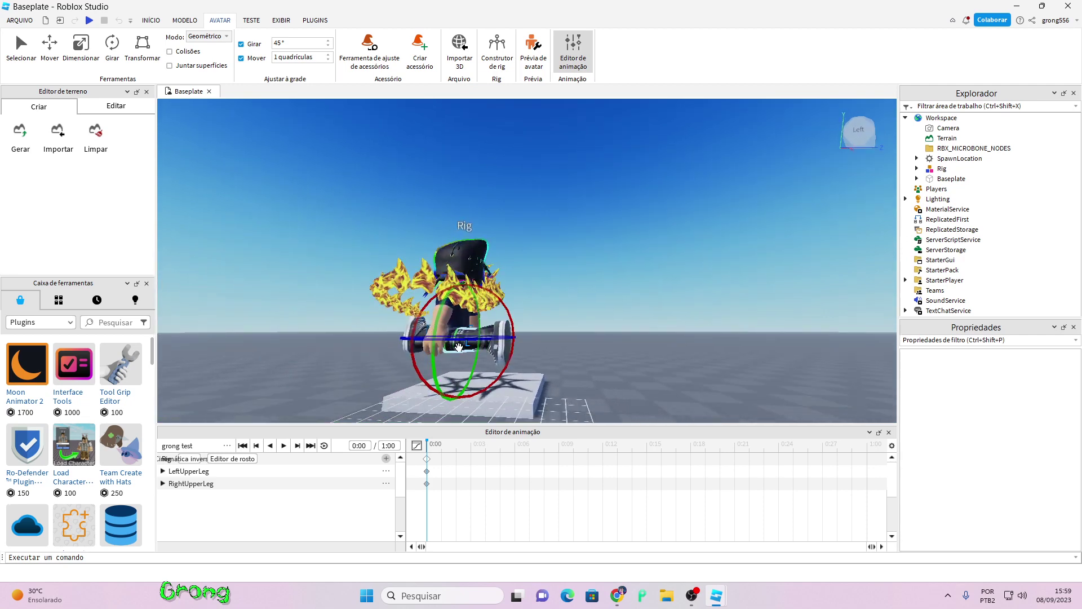
mouse_move(510, 339)
mouse_down()
mouse_move(494, 353)
mouse_move(497, 338)
mouse_up()
key(a)
right_drag(495, 359, 493, 359)
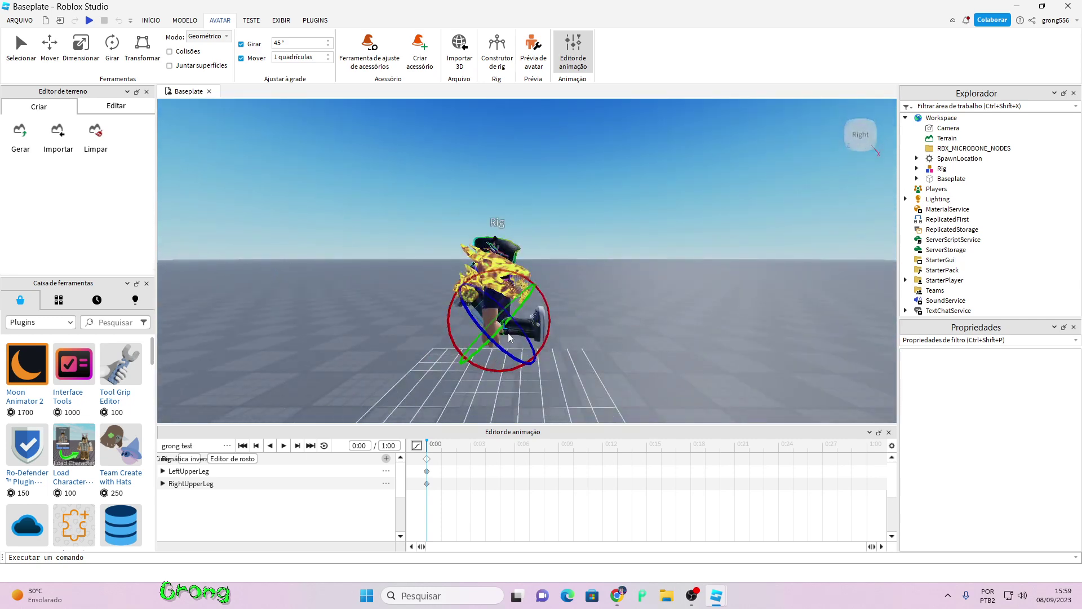
scroll(553, 336, up, 4)
scroll(587, 333, down, 4)
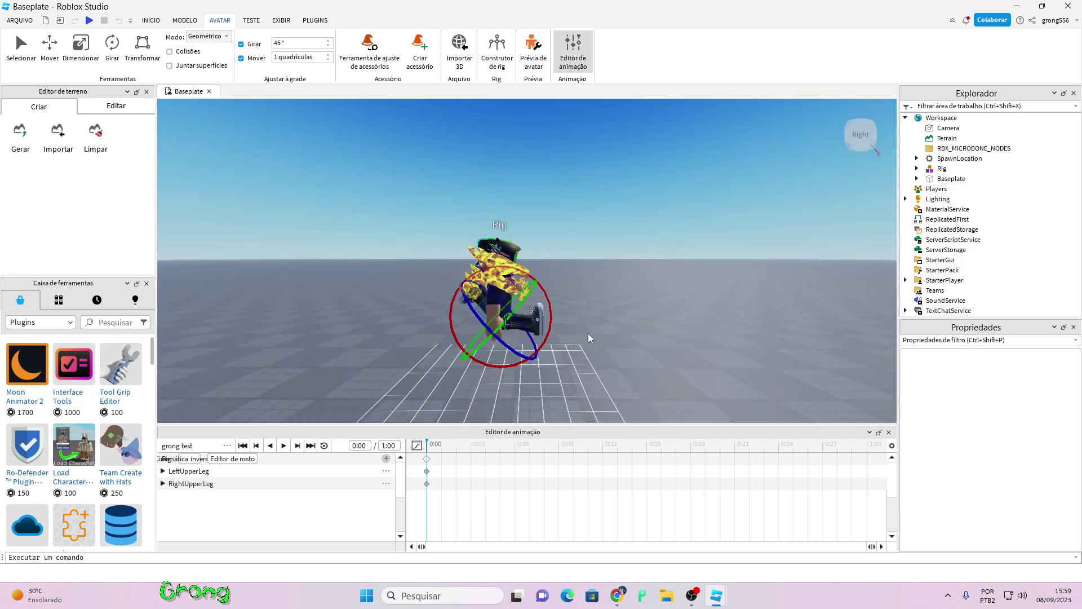
click(587, 334)
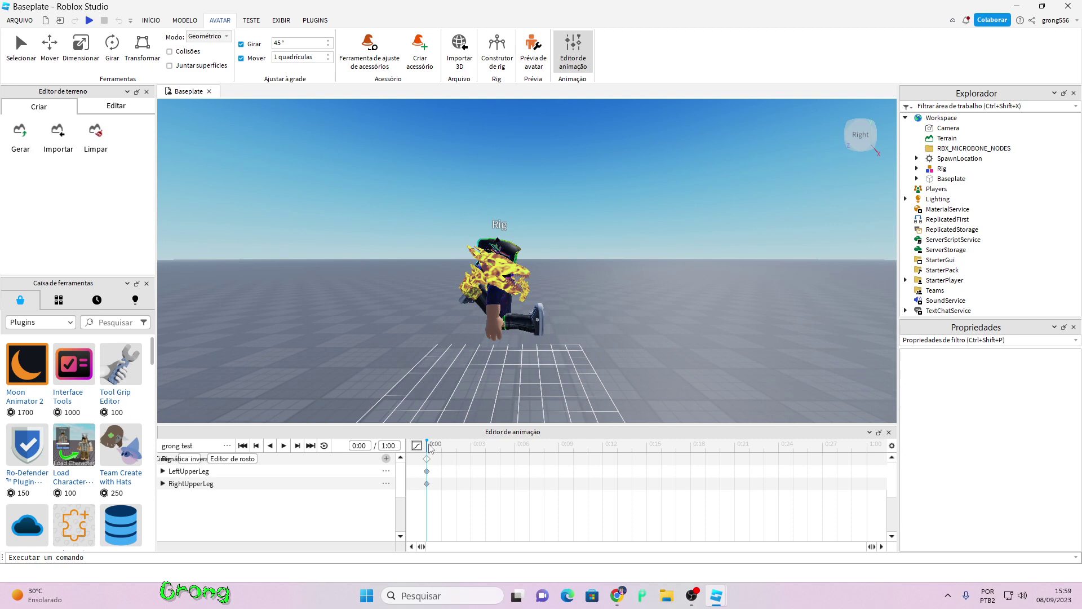
scroll(513, 321, up, 4)
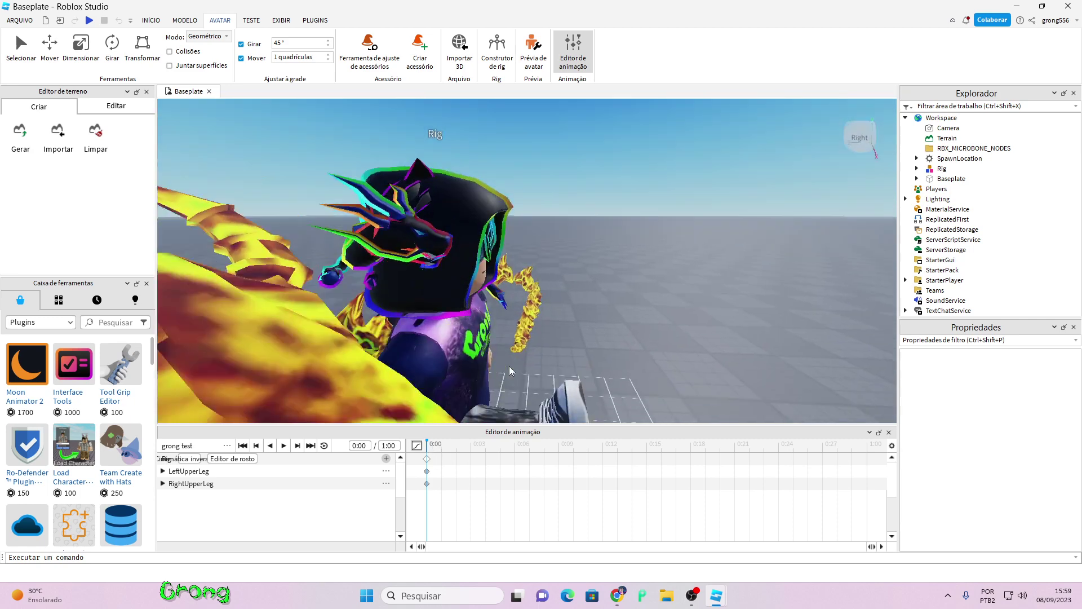
scroll(510, 366, down, 6)
scroll(495, 358, up, 2)
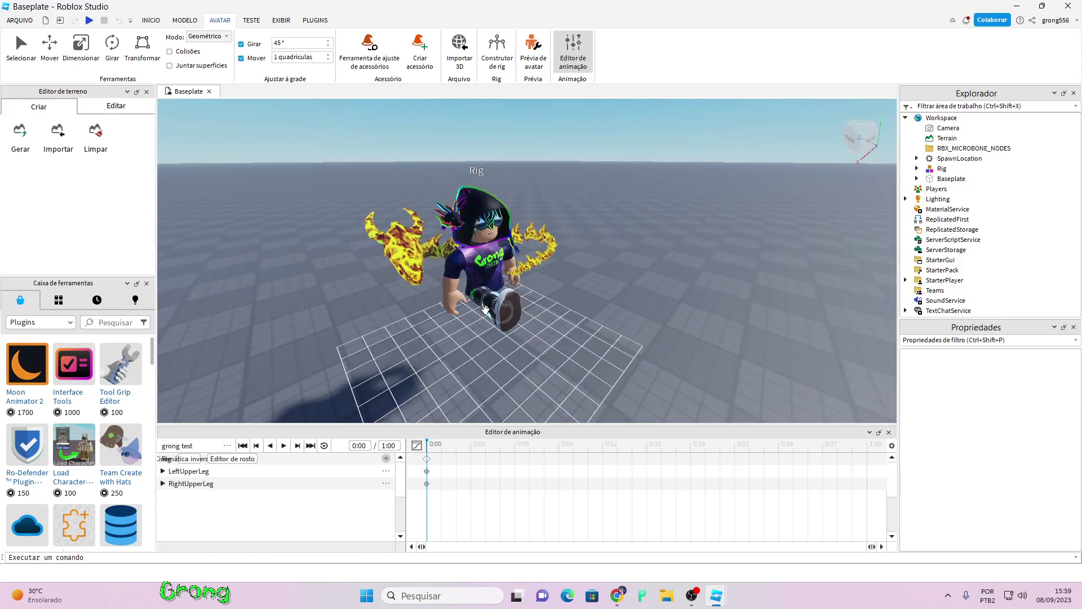
- Rotate the right upper leg further upward in front of the body at frame 0:00
key(d)
right_drag(523, 316, 519, 307)
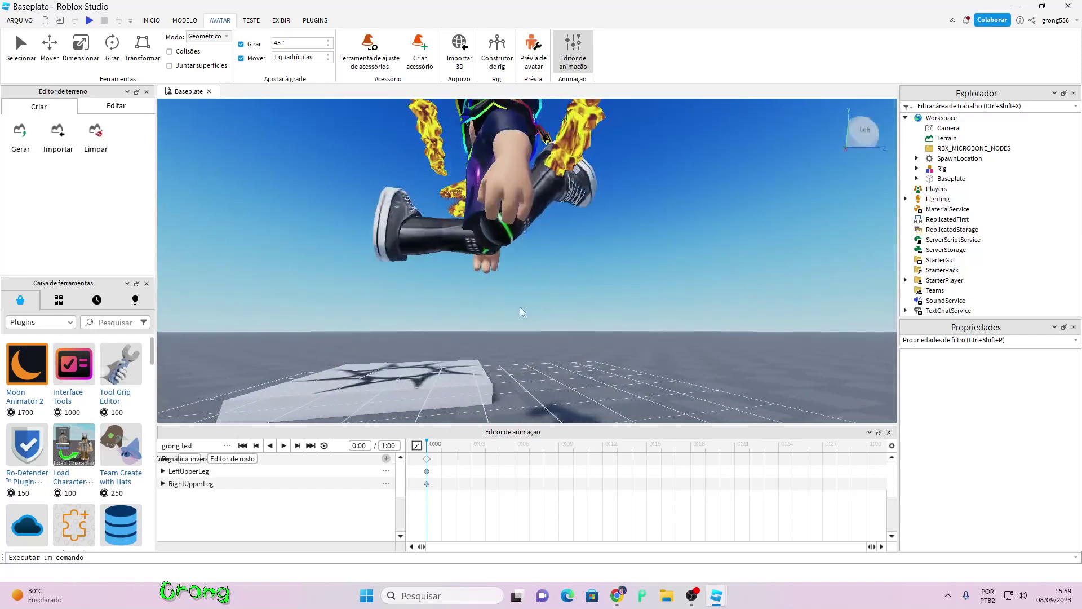
click(463, 246)
click(444, 281)
click(458, 250)
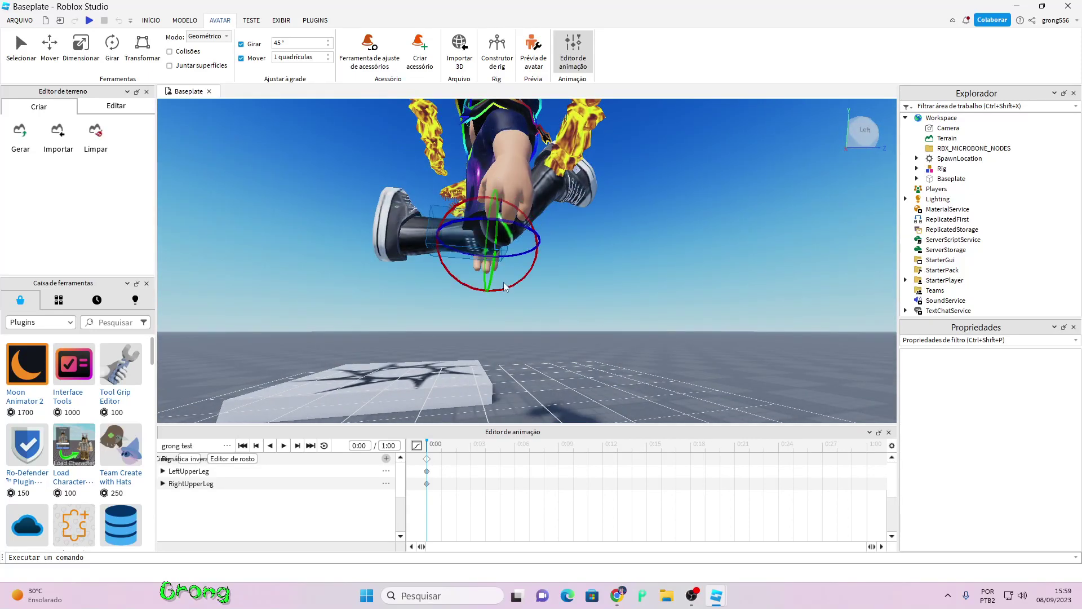
drag(521, 276, 488, 296)
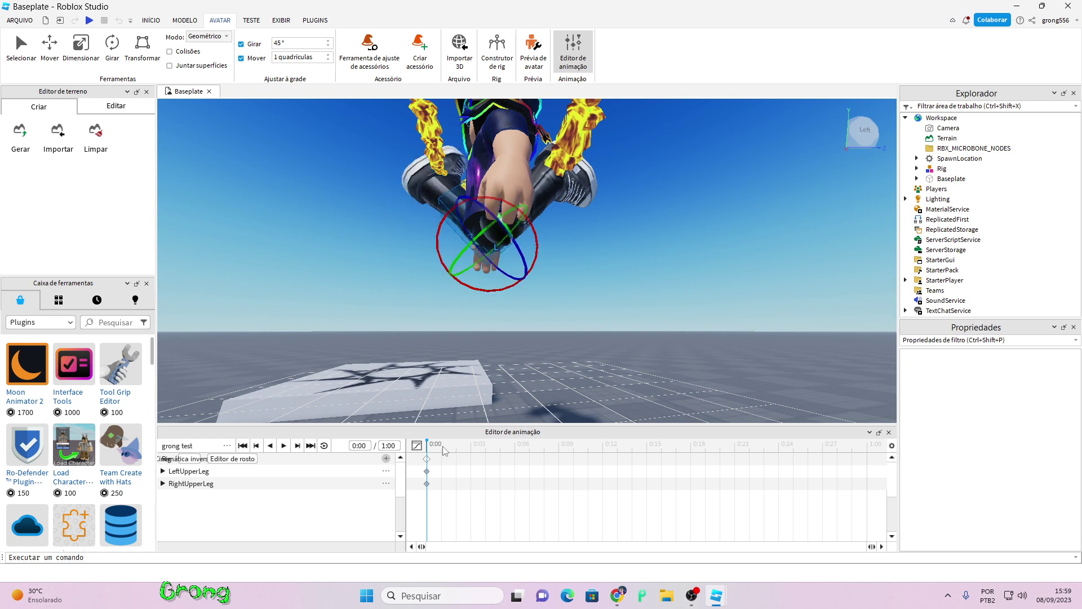
- At frame 0:01, rotate both upper legs so that they point straight down
mouse_move(441, 445)
mouse_down()
mouse_move(459, 445)
mouse_move(429, 446)
mouse_move(446, 445)
mouse_up()
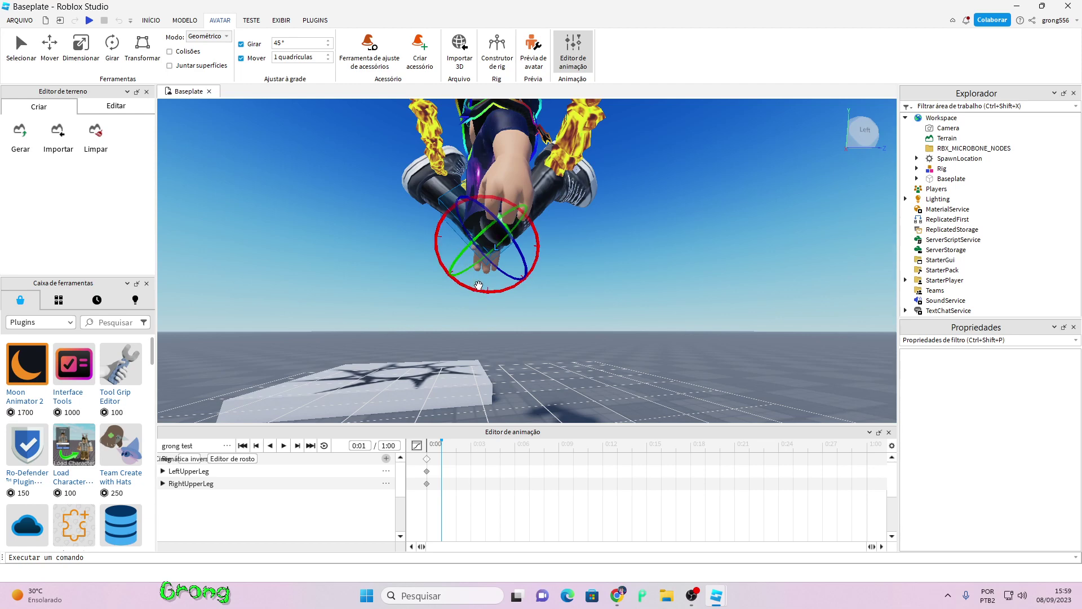
drag(480, 289, 540, 221)
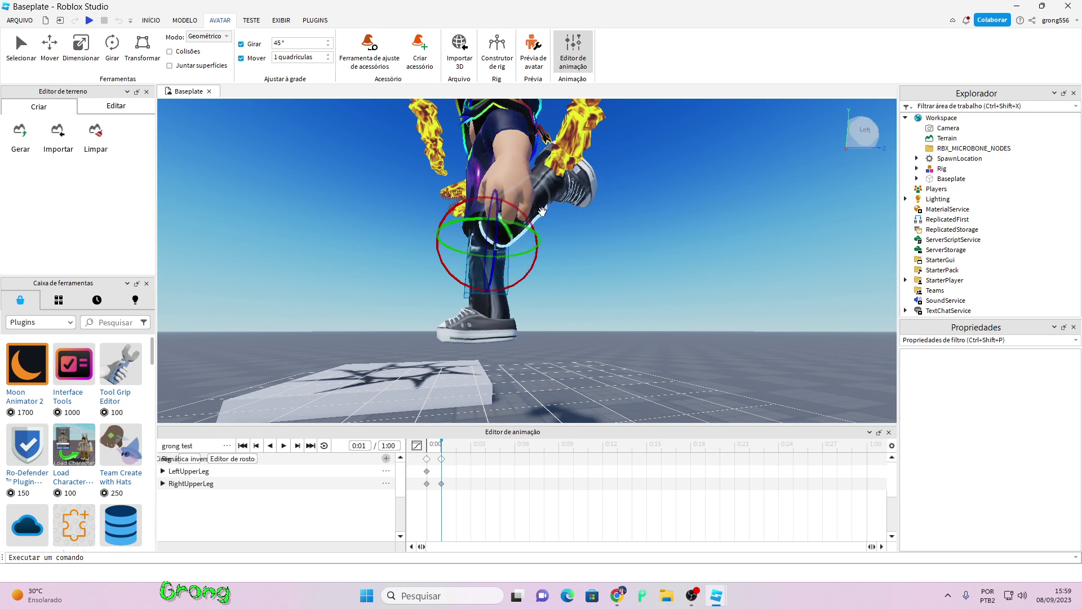
click(541, 211)
drag(546, 226, 460, 277)
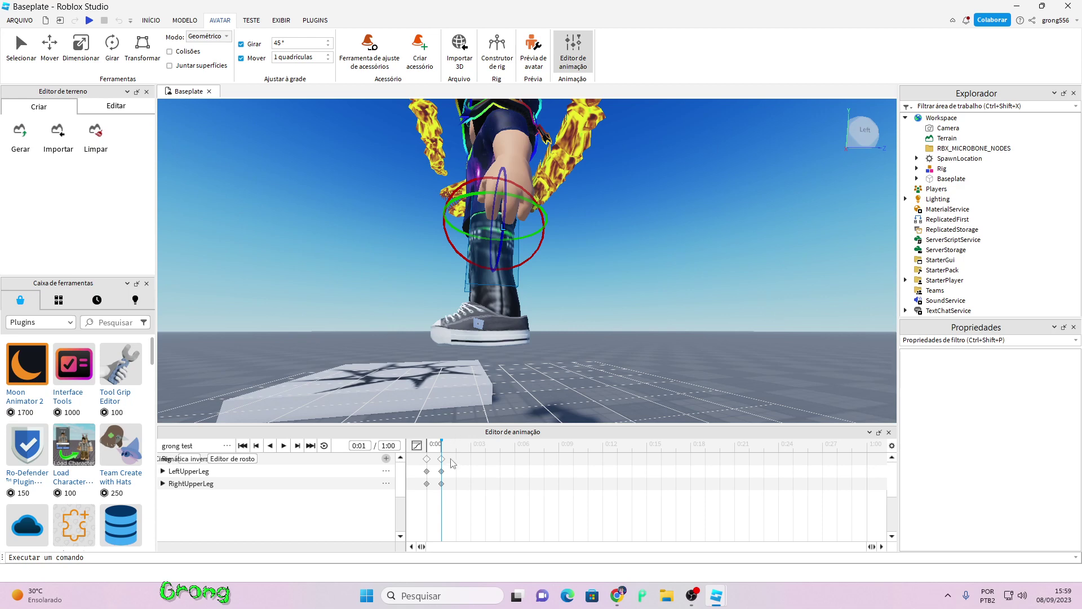
- At frame 0:02, swing the left upper leg forward and the right upper leg backward to about horizontal
drag(446, 447, 456, 445)
drag(537, 253, 467, 261)
click(576, 261)
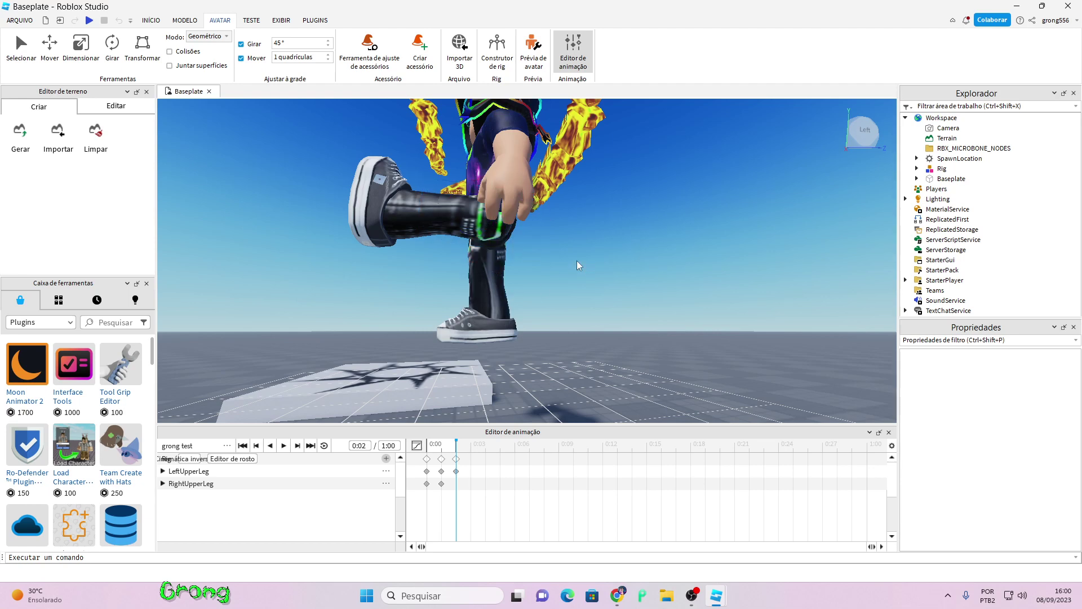
key(s)
right_drag(593, 262, 593, 262)
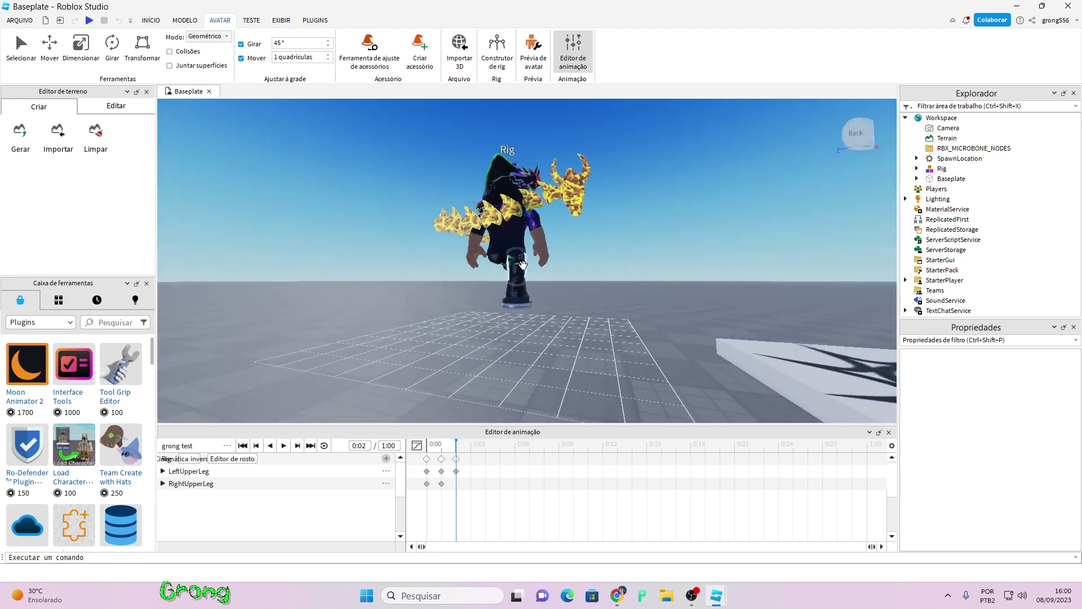
click(530, 284)
drag(509, 297, 503, 212)
- Check the pose at frame 0:02 from several sides and turn on looping for the animation
key(d)
right_drag(567, 285, 568, 285)
key(w)
key(s)
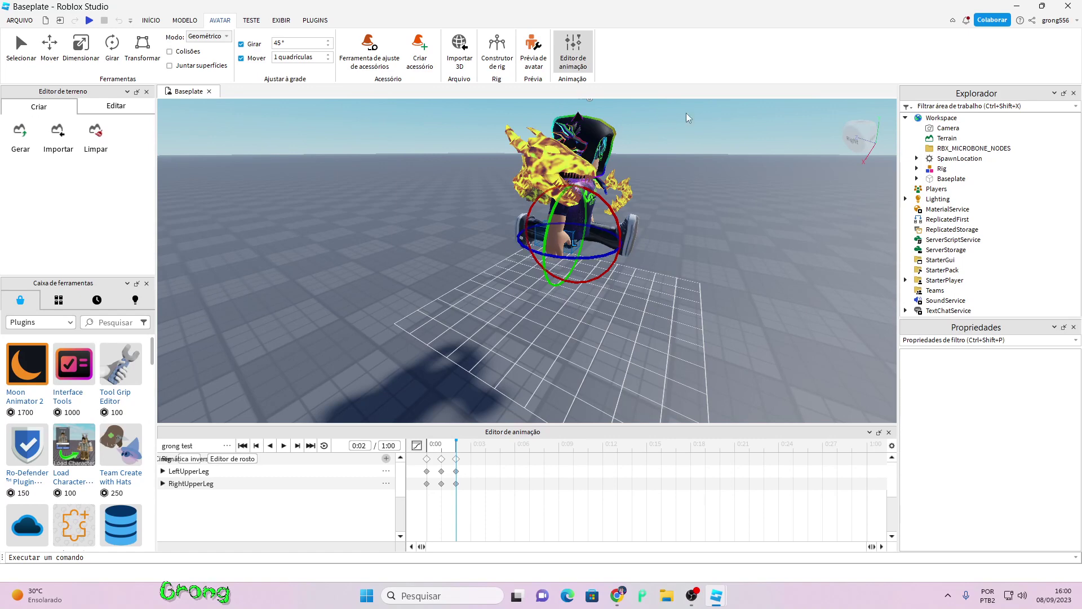
right_drag(727, 318, 727, 318)
key(w)
key(s)
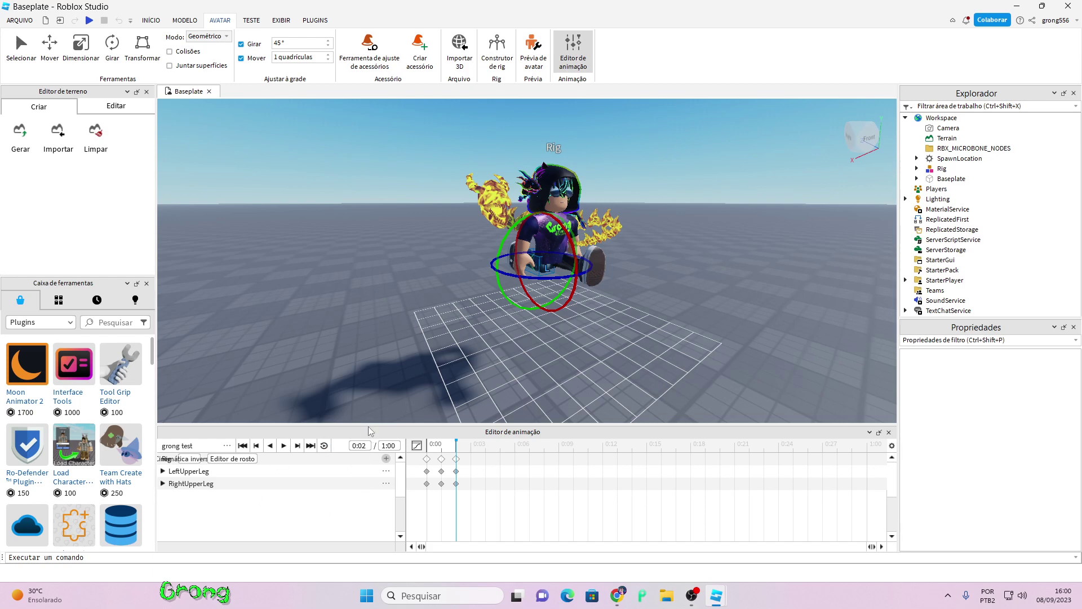
click(323, 447)
click(324, 446)
- Publish the animation to Roblox with the title "grong test 1111111"
click(227, 445)
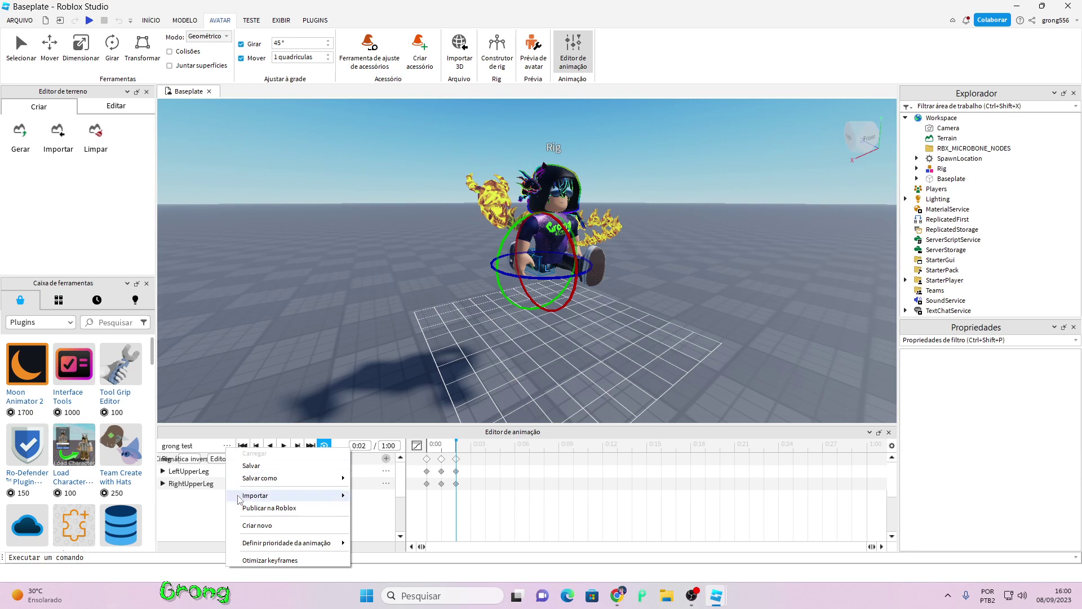
click(279, 508)
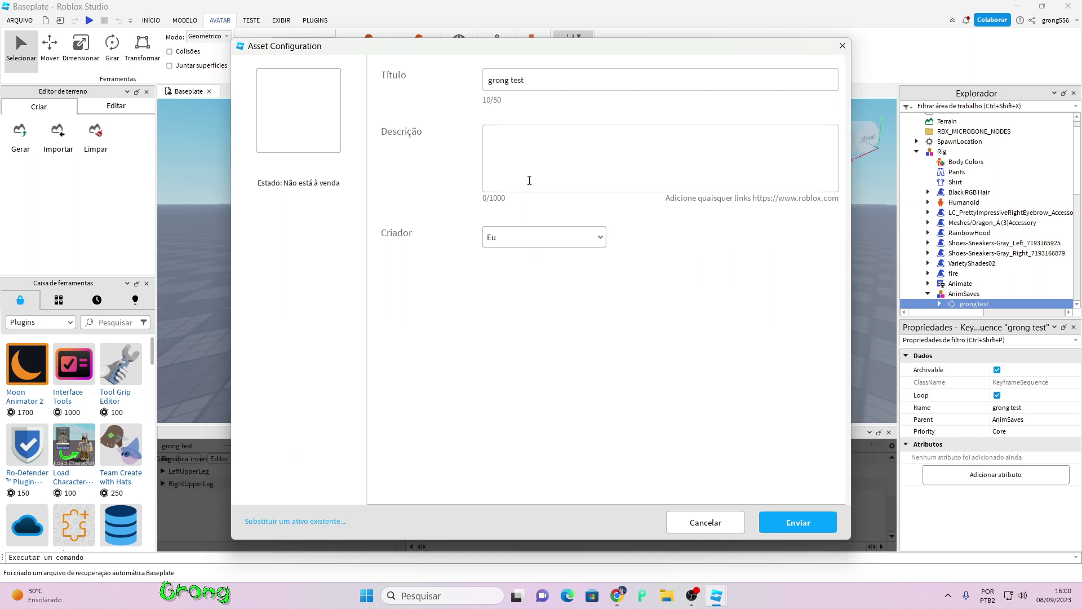
click(531, 83)
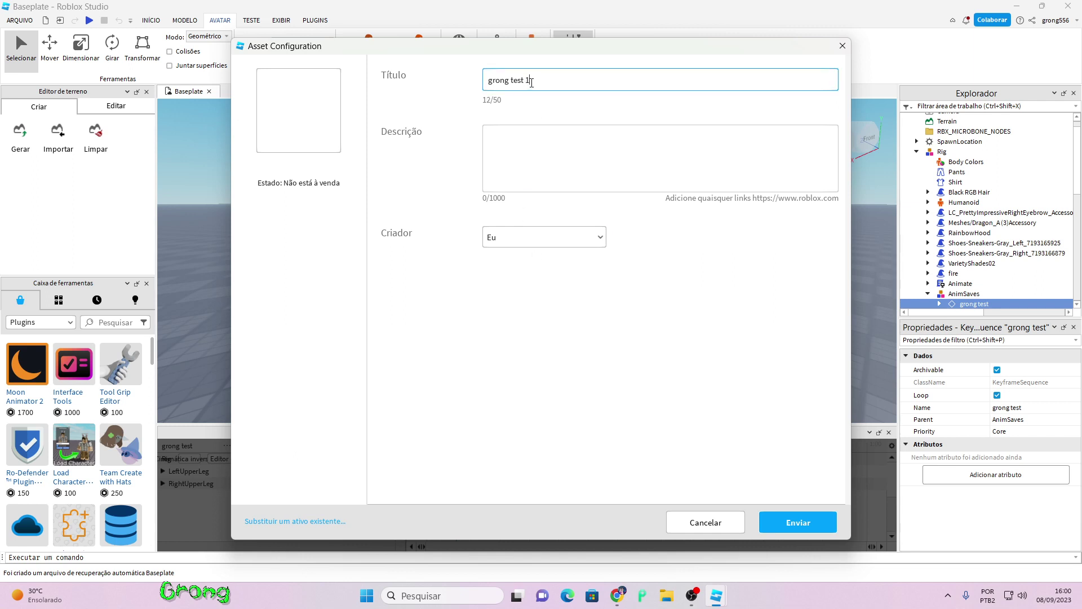
text(1111111)
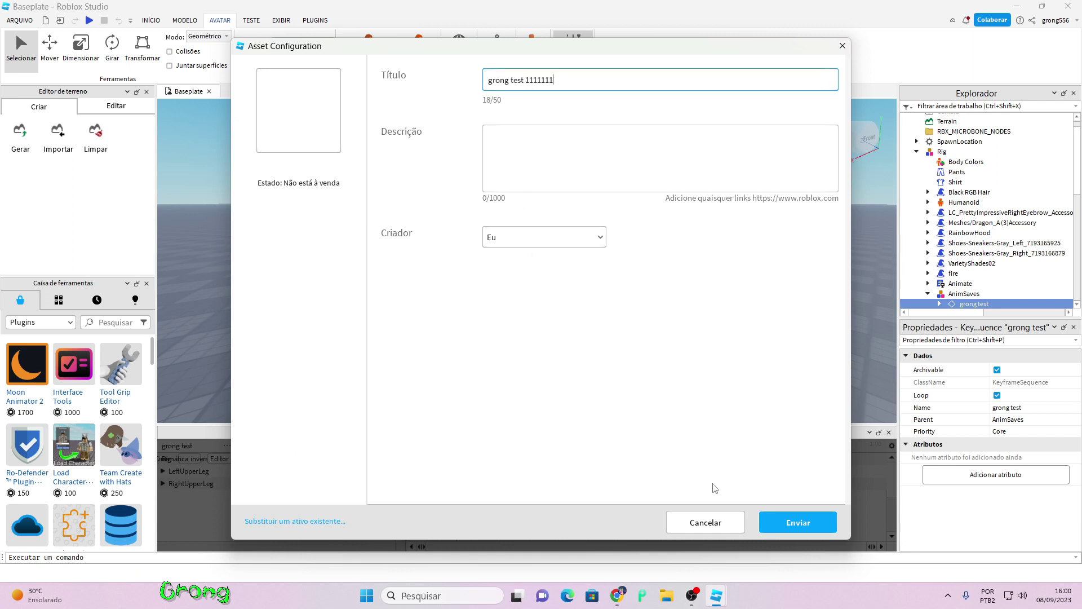
click(788, 527)
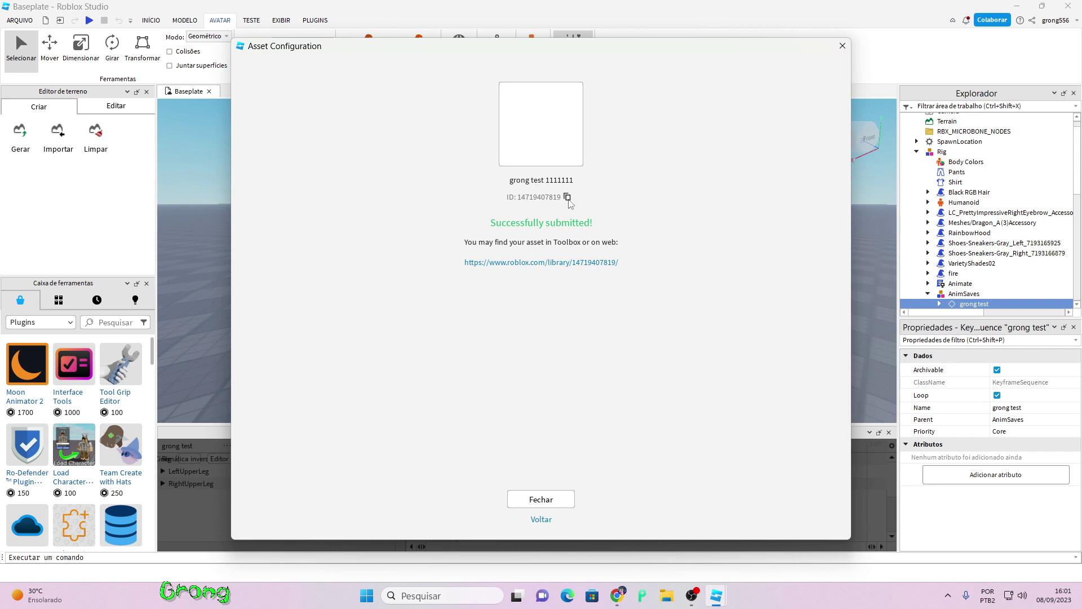
- Copy the published animation's asset ID and close the asset configuration
click(567, 197)
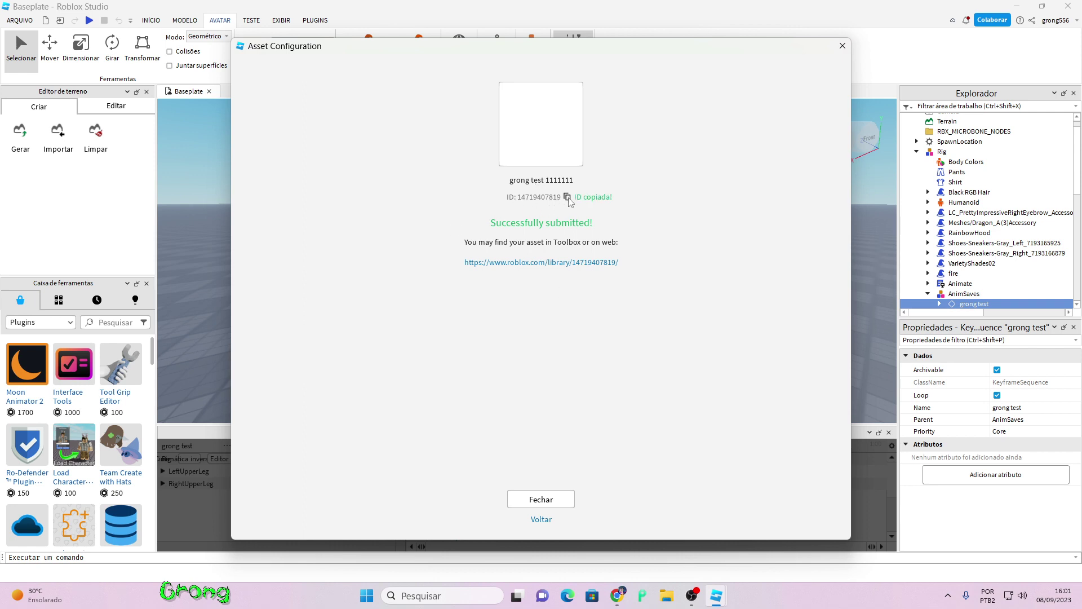
click(842, 46)
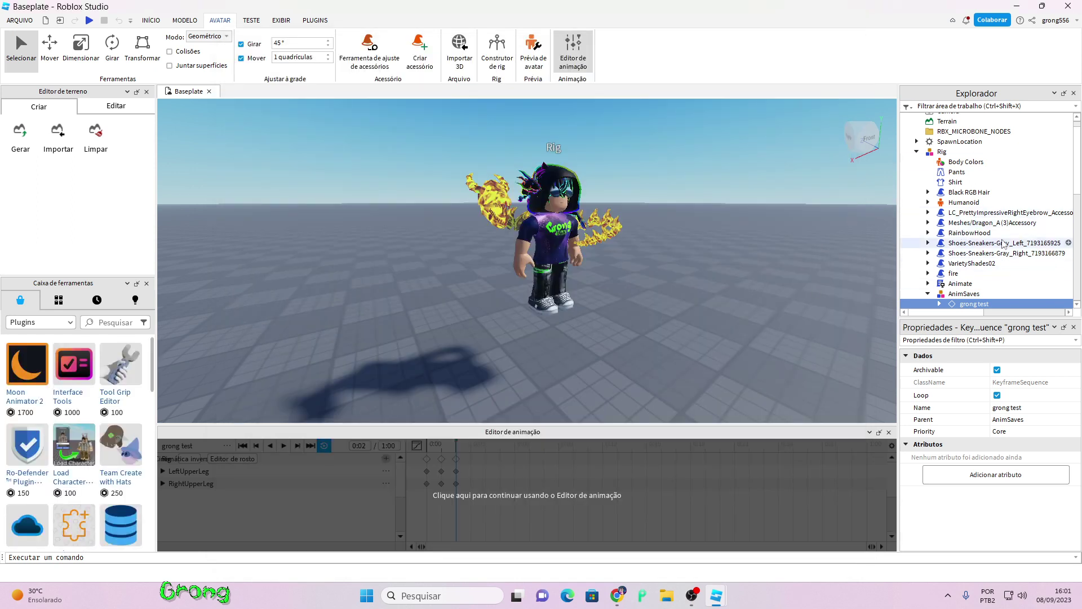
scroll(979, 223, up, 1)
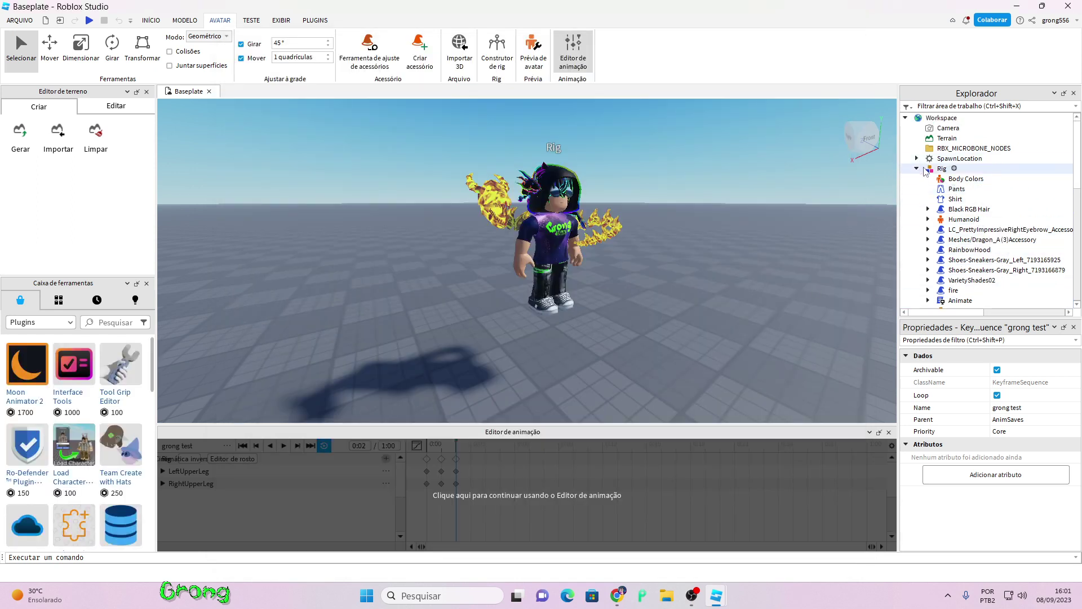
click(917, 169)
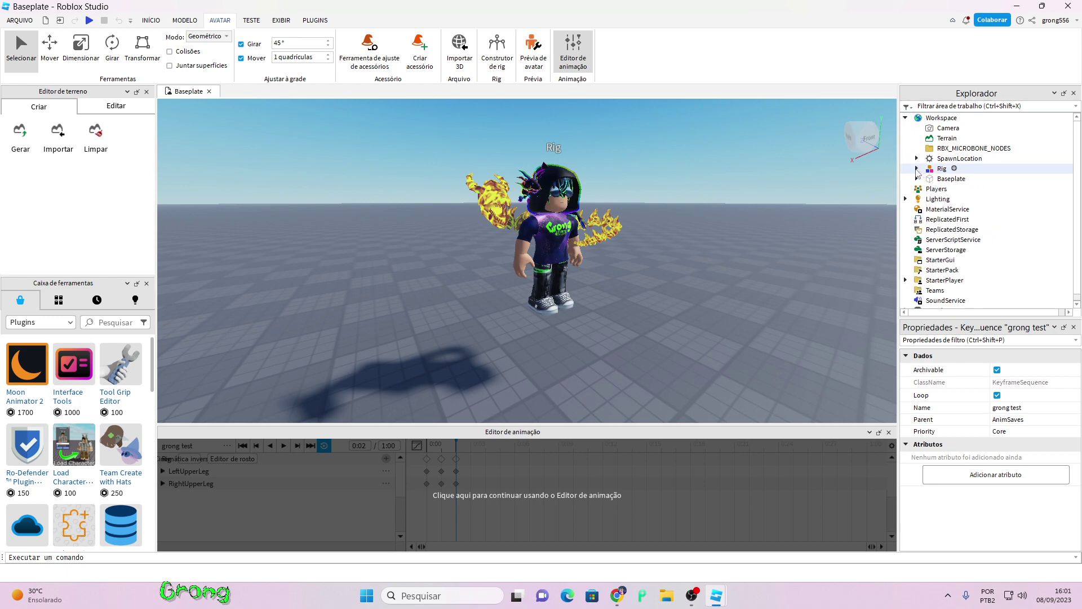
click(917, 169)
scroll(950, 197, down, 3)
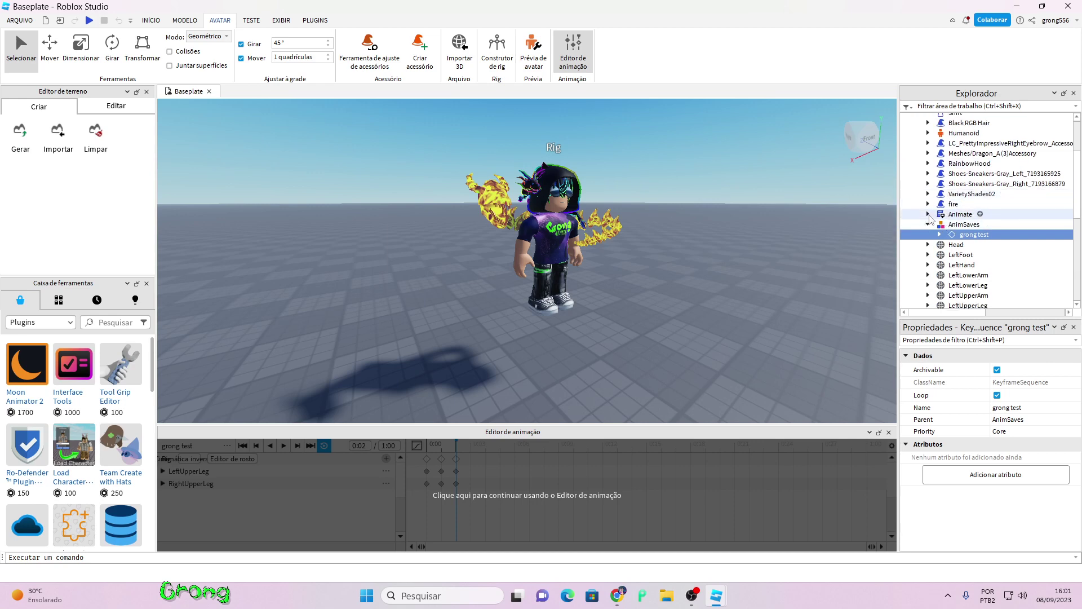
double_click(958, 214)
scroll(321, 285, down, 3)
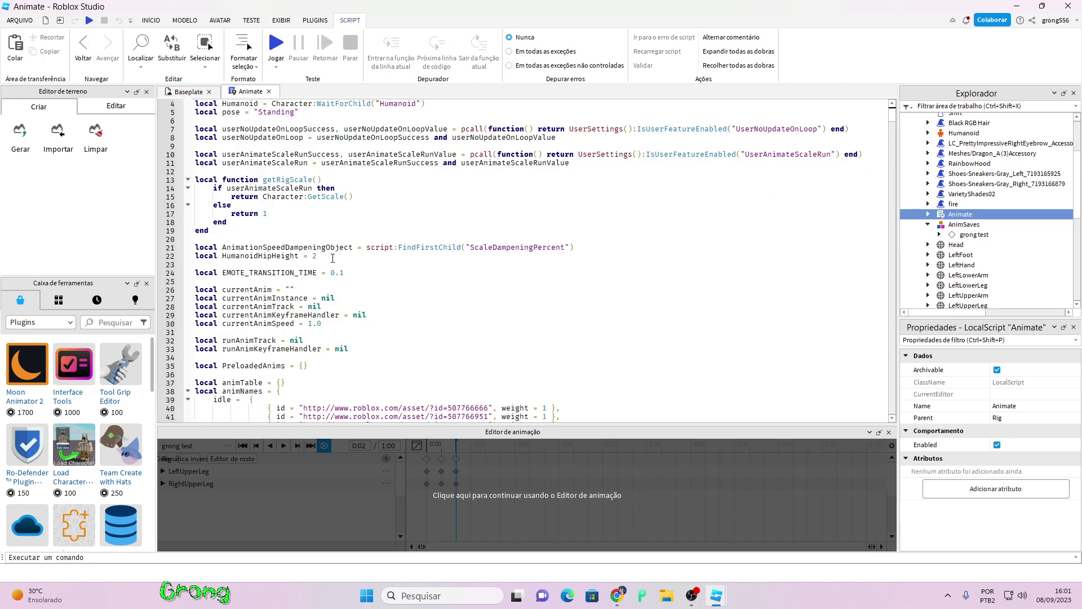
scroll(321, 285, down, 4)
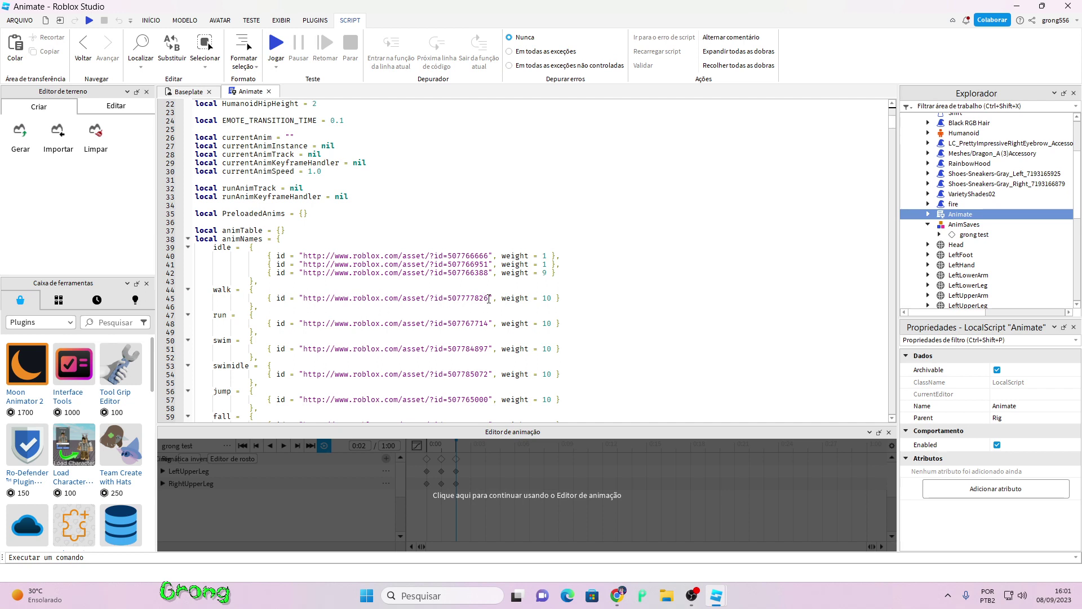
drag(488, 299, 452, 300)
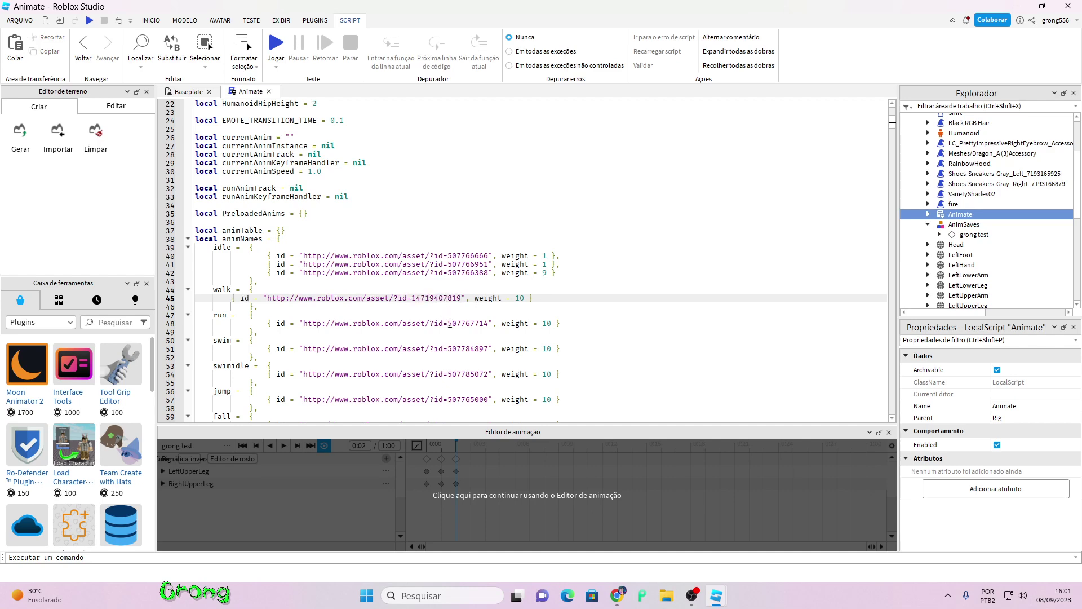
drag(449, 322, 480, 325)
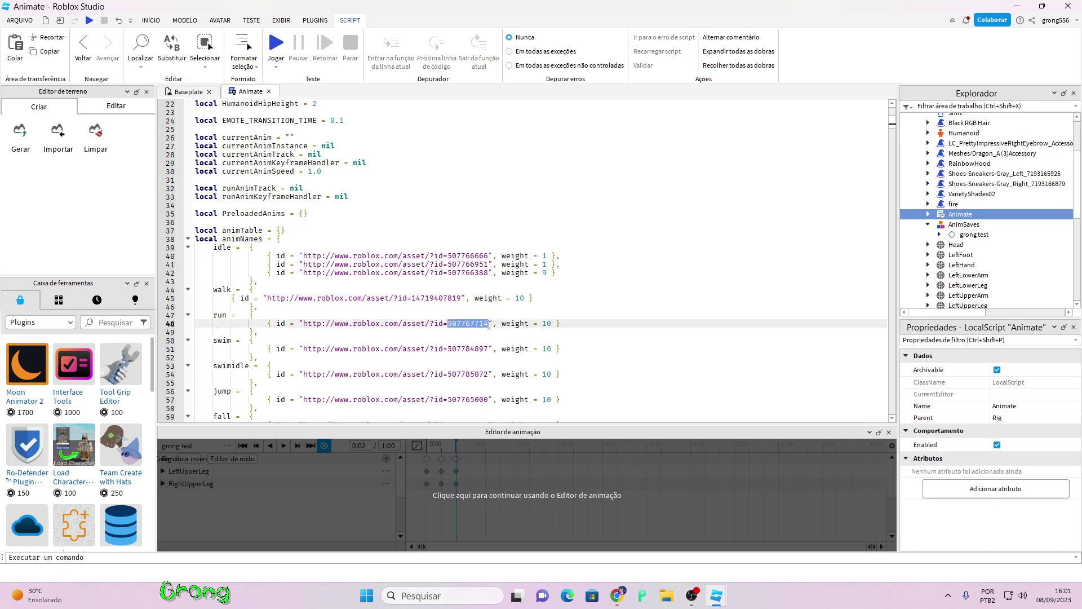
key(ctrl+v)
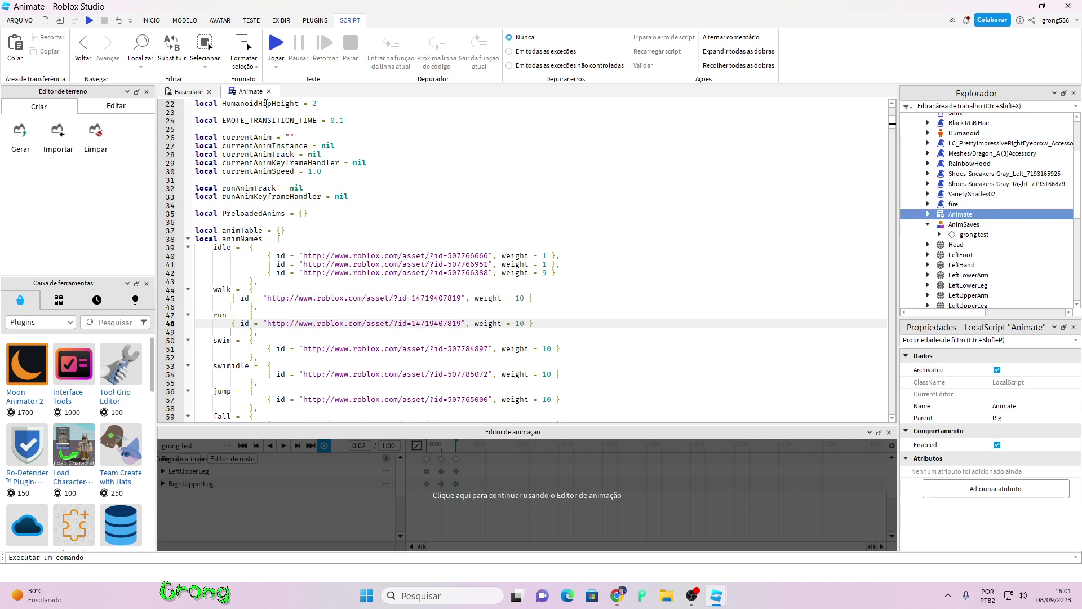
click(269, 92)
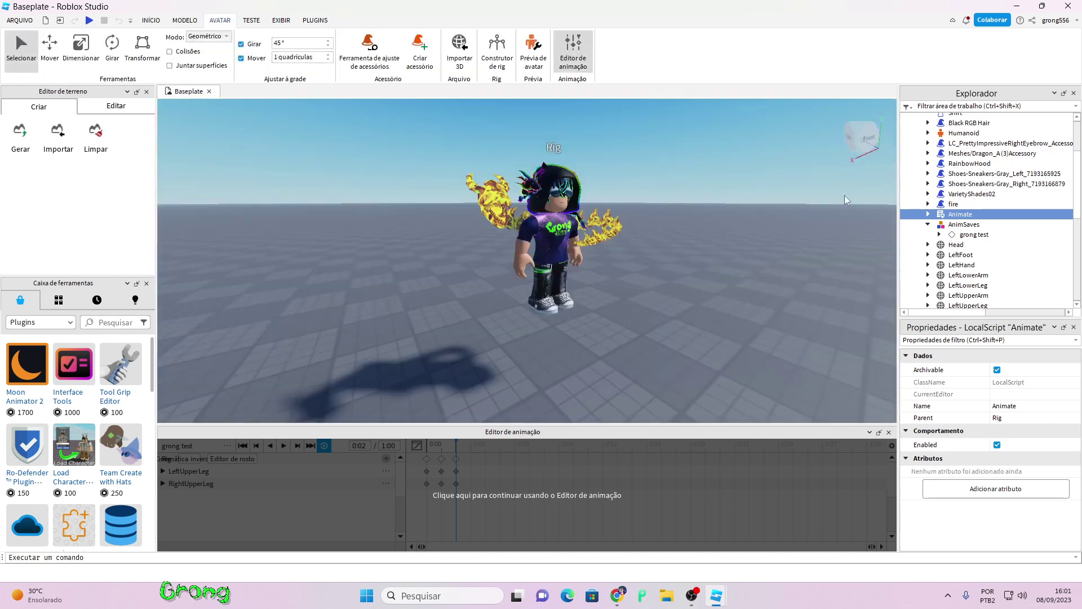
click(928, 215)
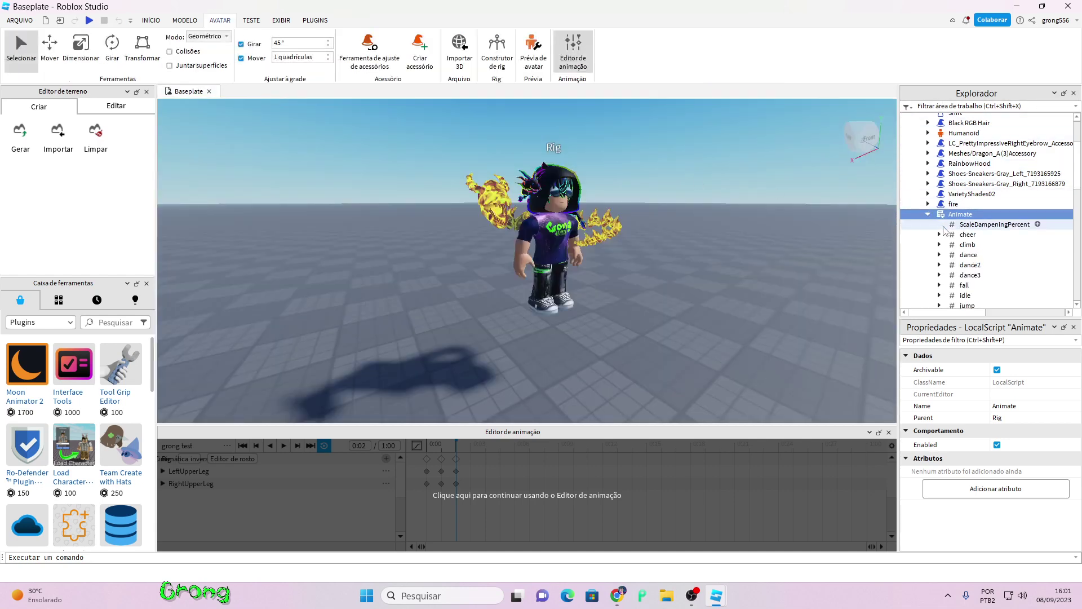
scroll(941, 226, down, 5)
scroll(947, 229, down, 1)
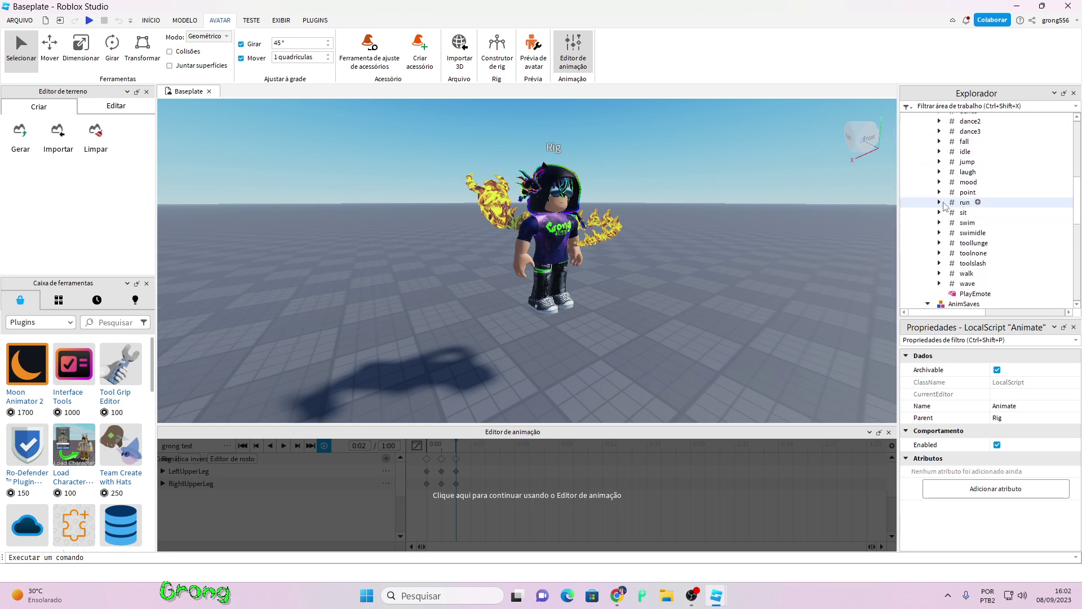
click(939, 203)
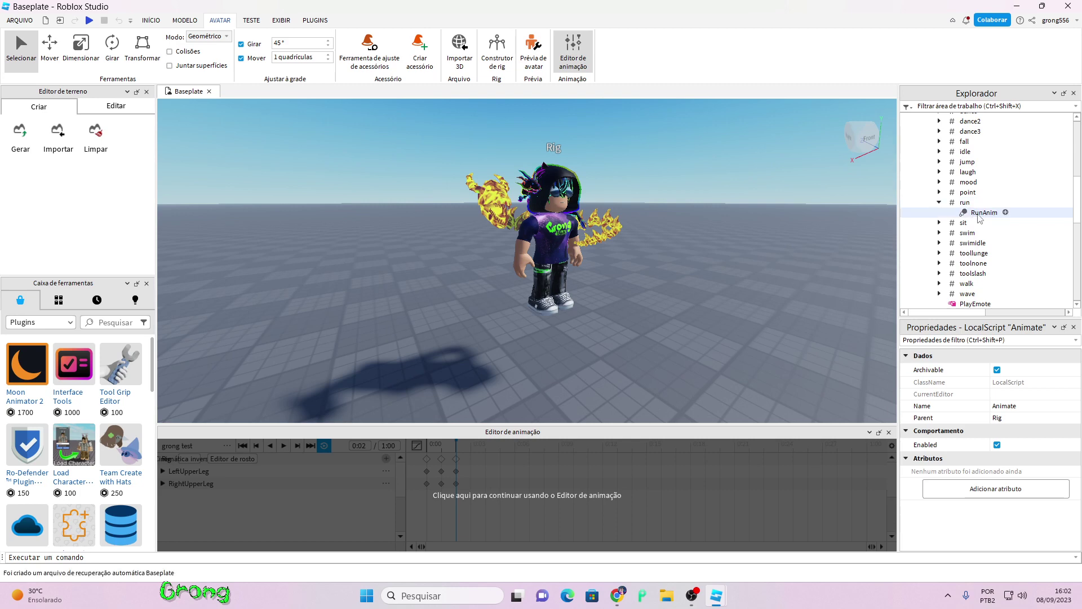
click(978, 215)
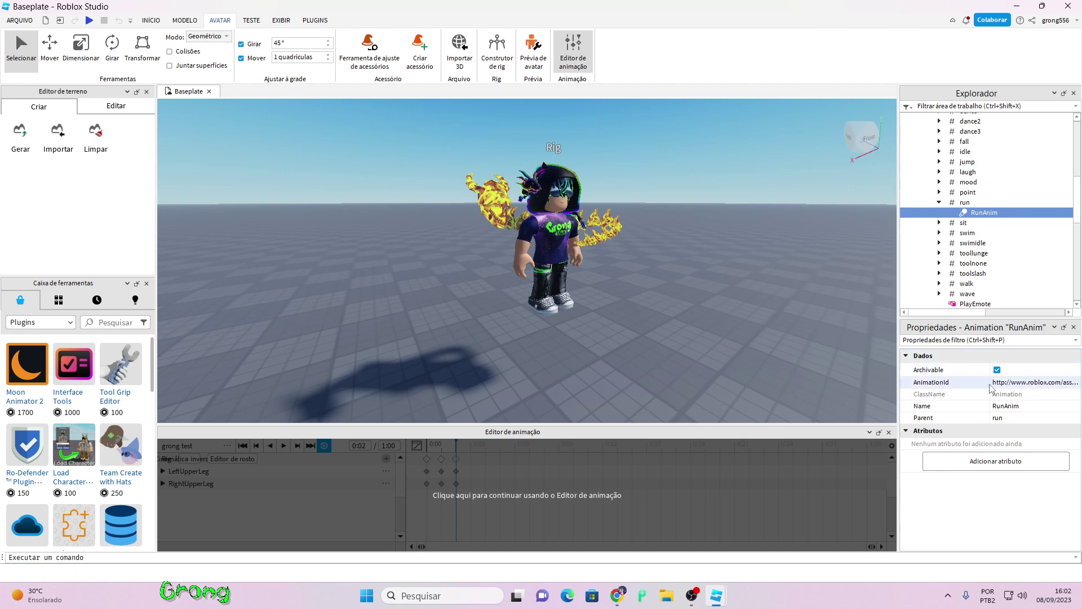
click(1022, 383)
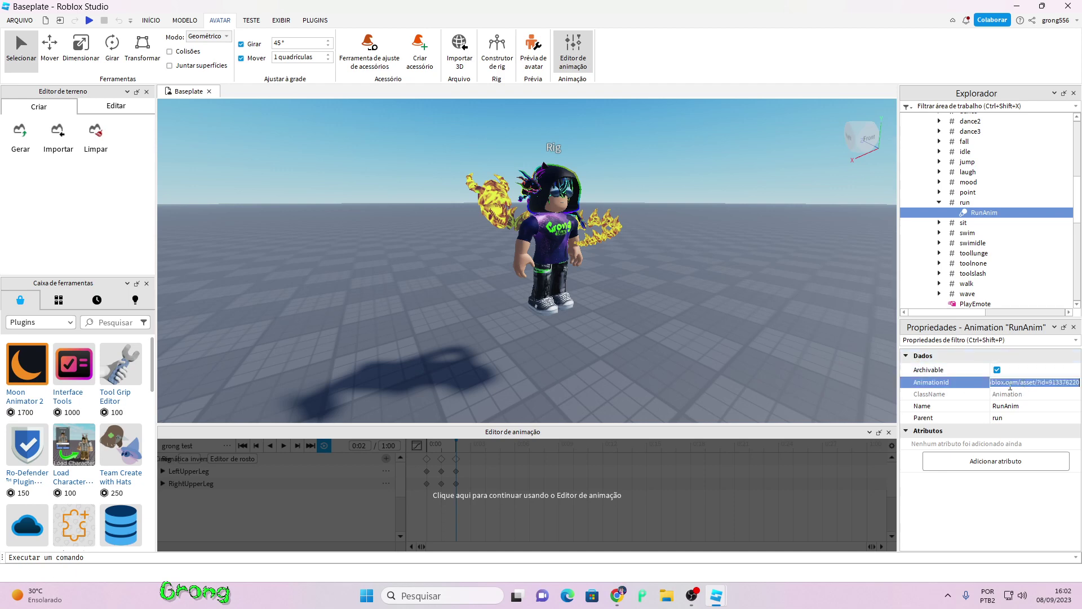
key(ctrl+v)
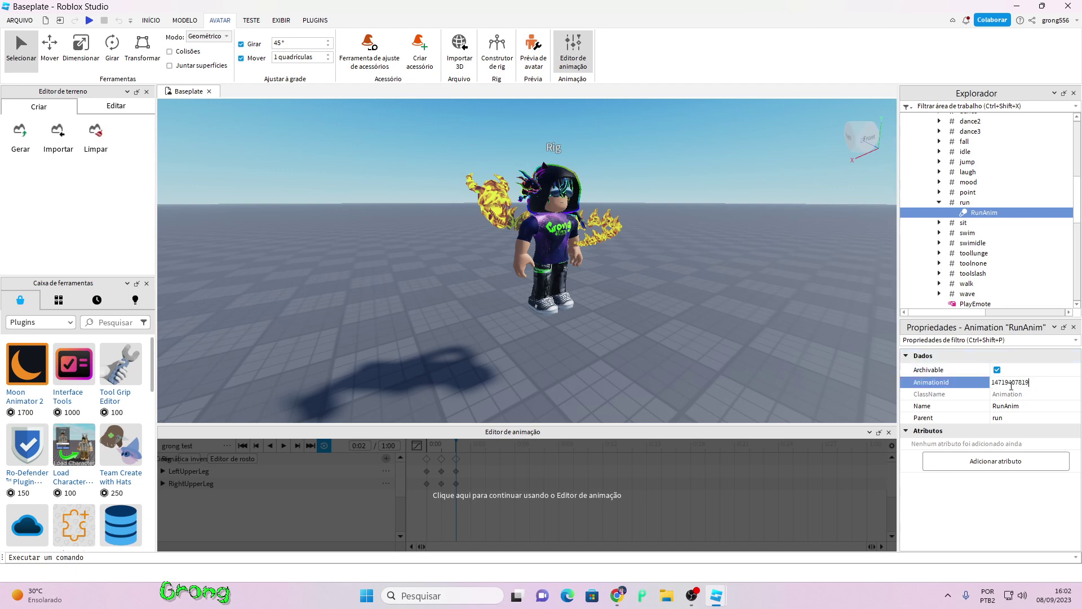
click(939, 284)
click(964, 284)
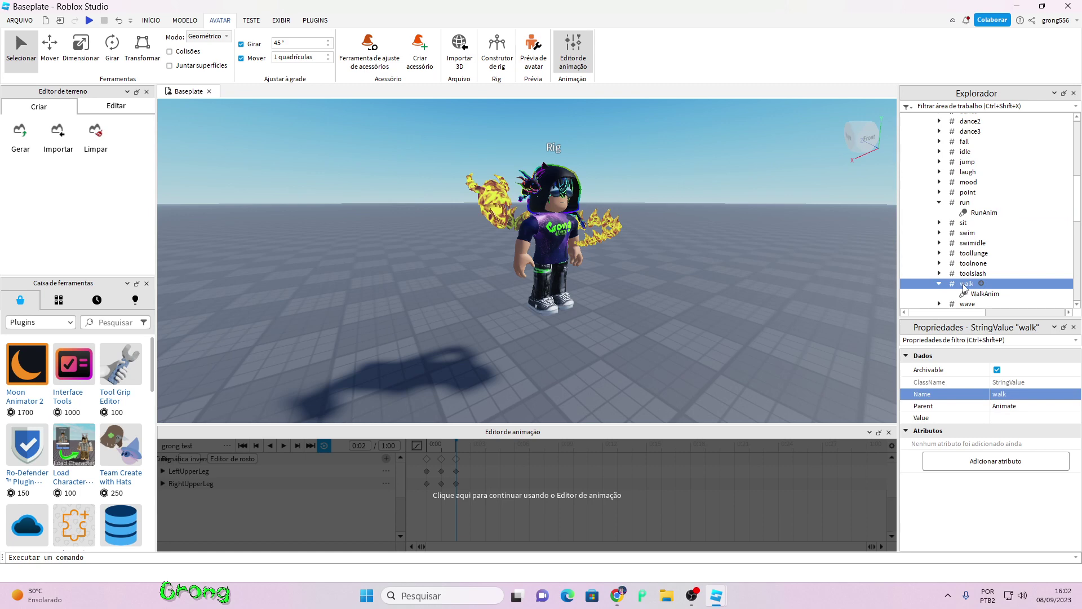
scroll(965, 287, down, 2)
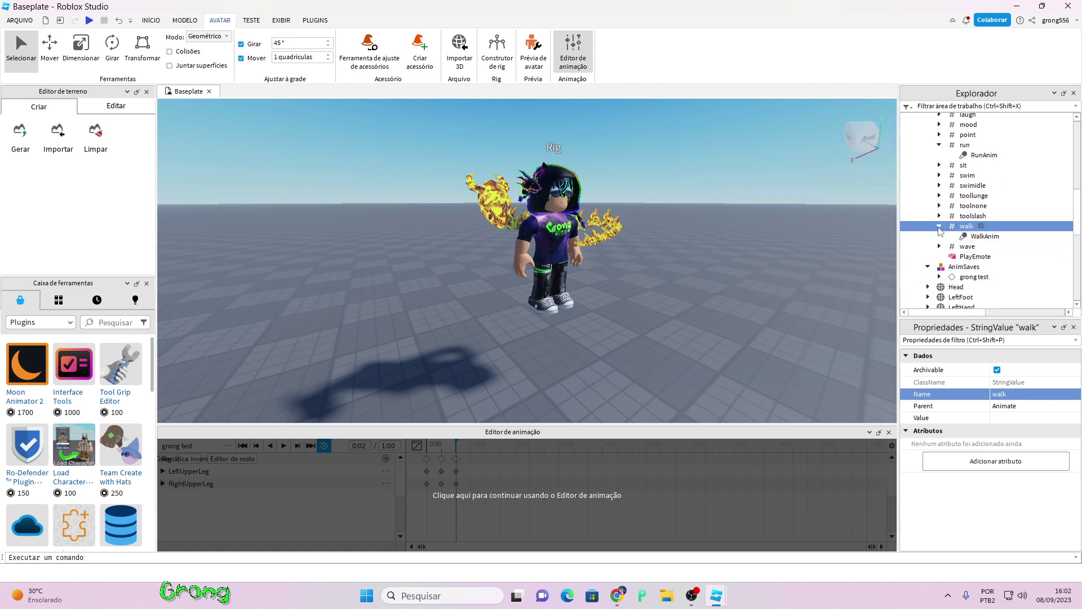
click(939, 226)
click(939, 226)
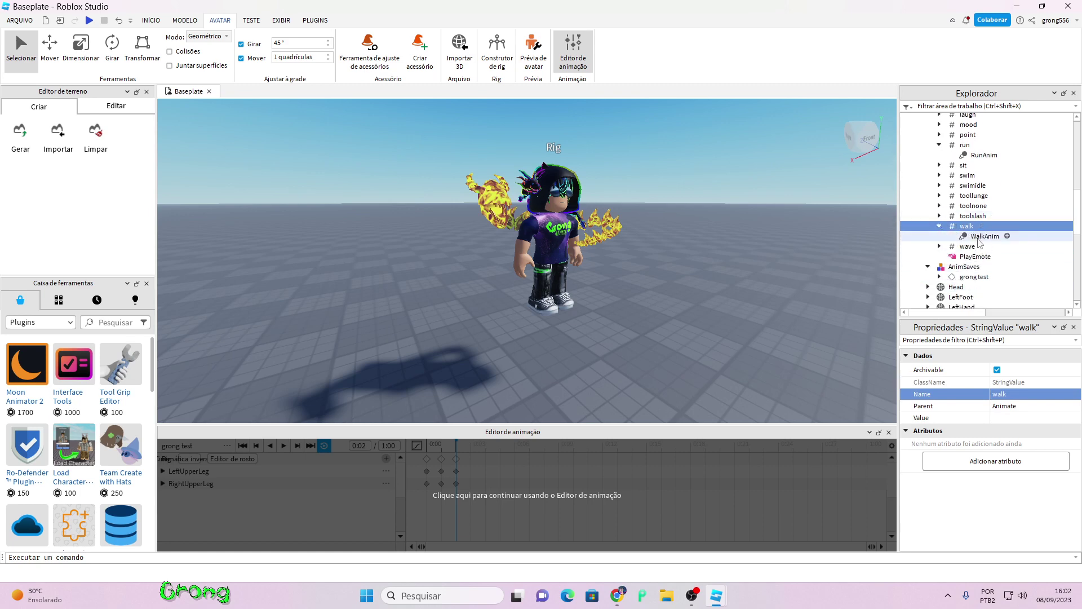
click(983, 237)
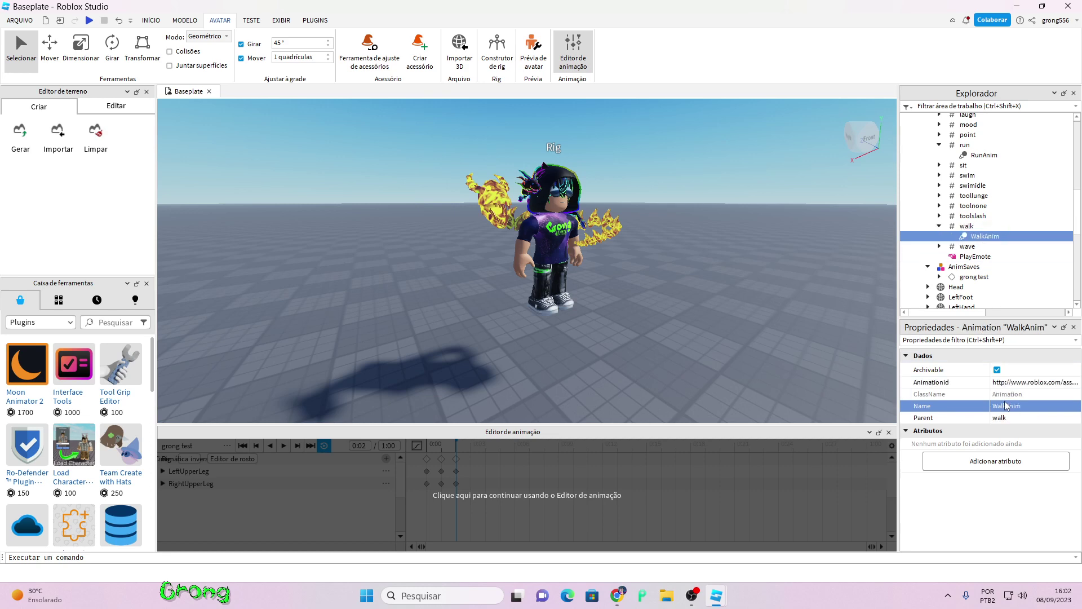
click(1009, 382)
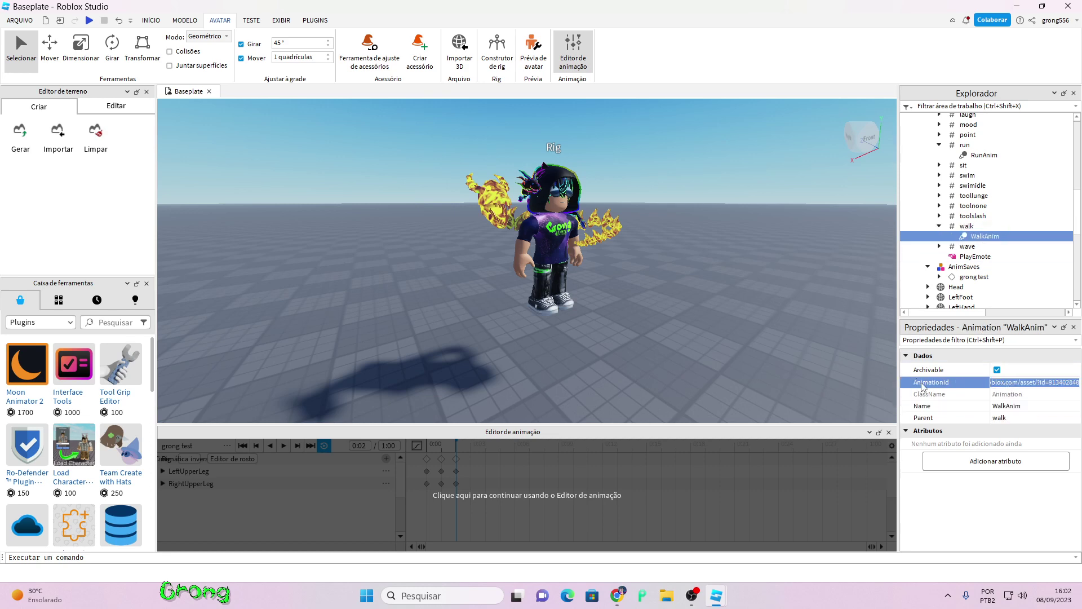
key(ctrl+v)
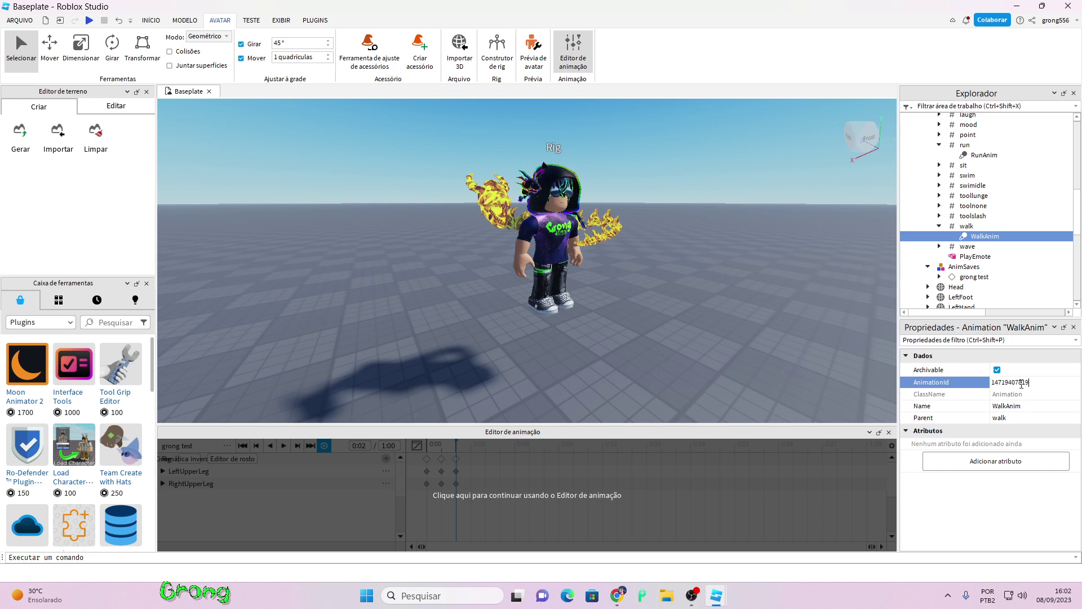
key(Return)
click(994, 387)
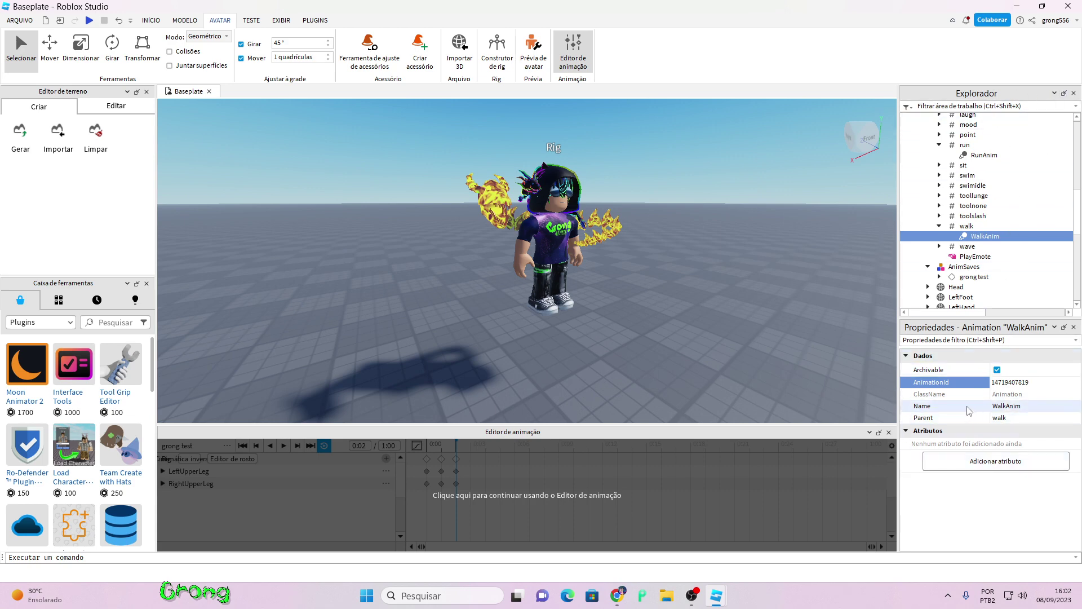
click(863, 205)
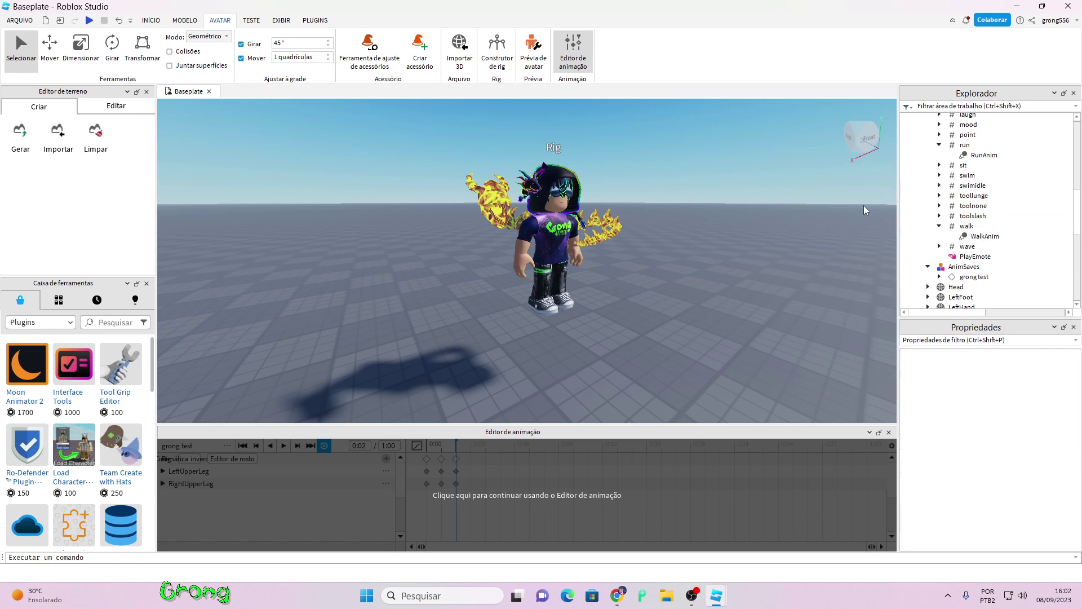
- Copy the rig's Animate script and paste it into StarterCharacterScripts under StarterPlayer
scroll(946, 248, up, 5)
scroll(946, 247, up, 3)
click(928, 242)
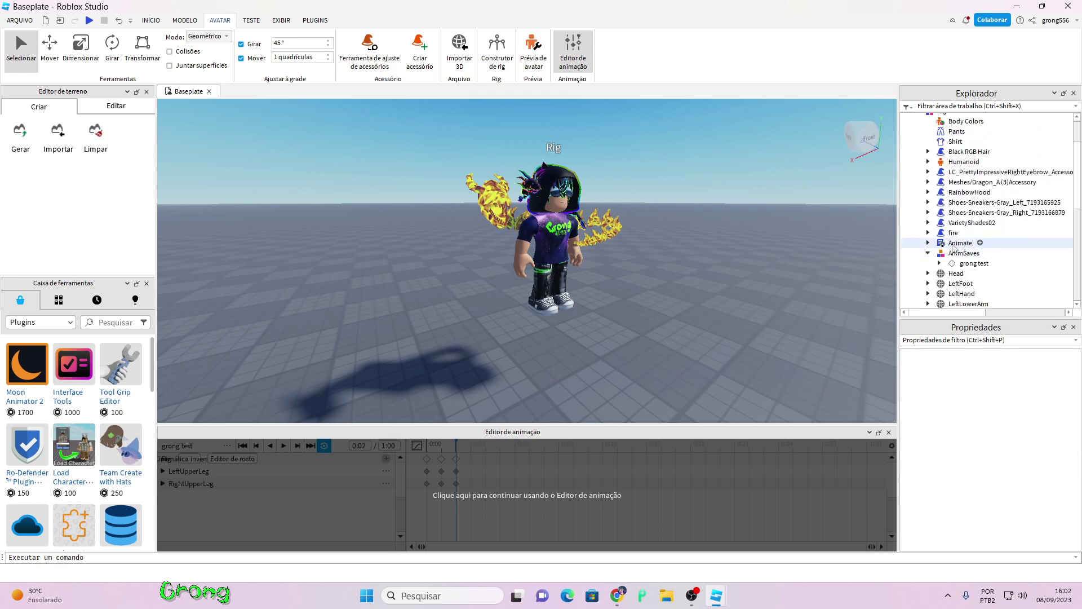
right_click(956, 243)
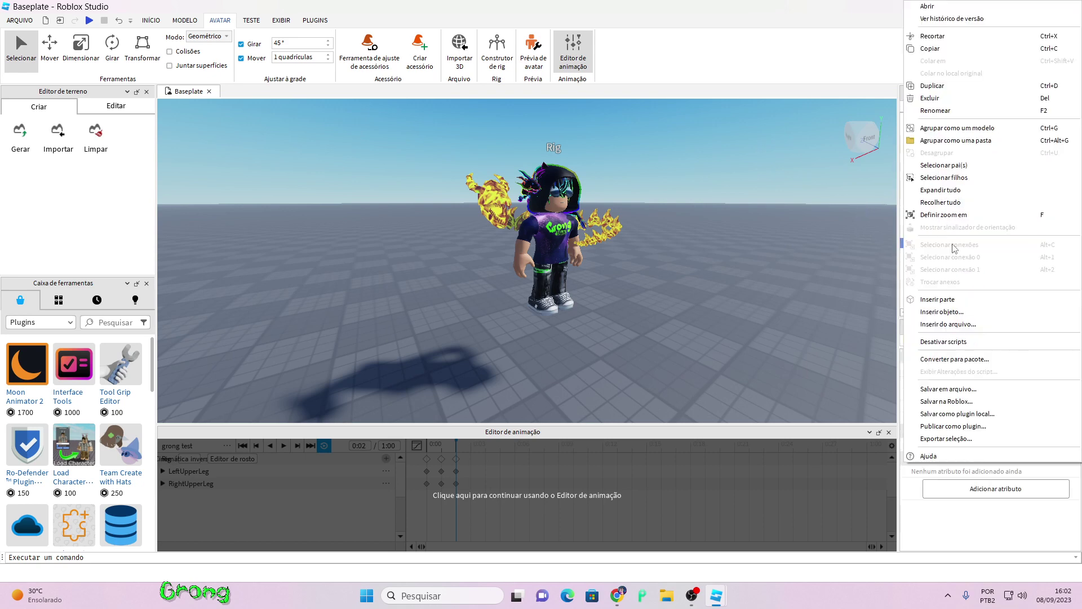
click(929, 49)
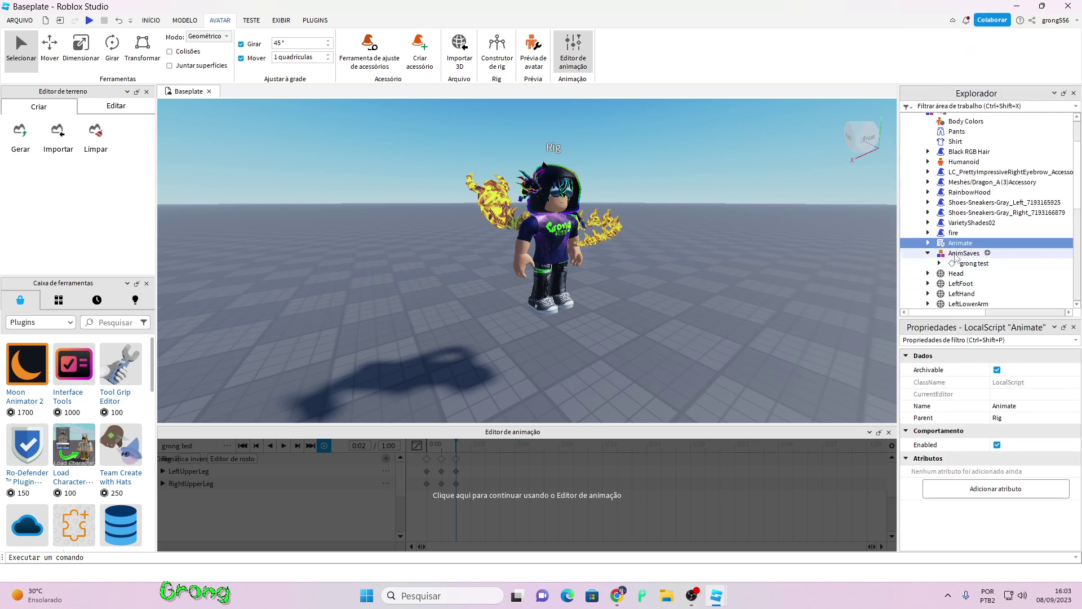
scroll(927, 270, down, 9)
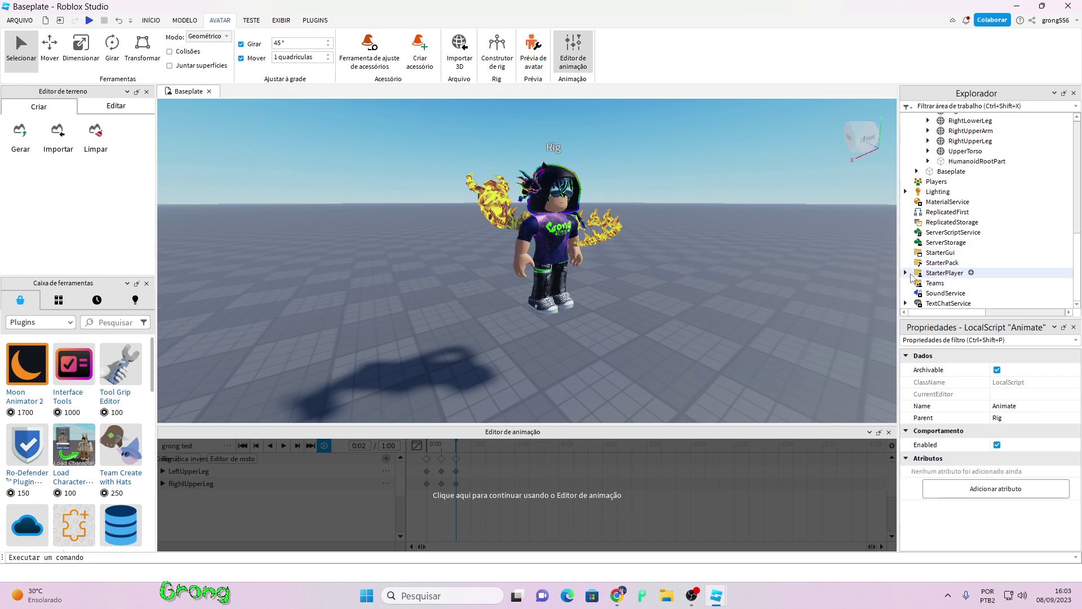
click(905, 273)
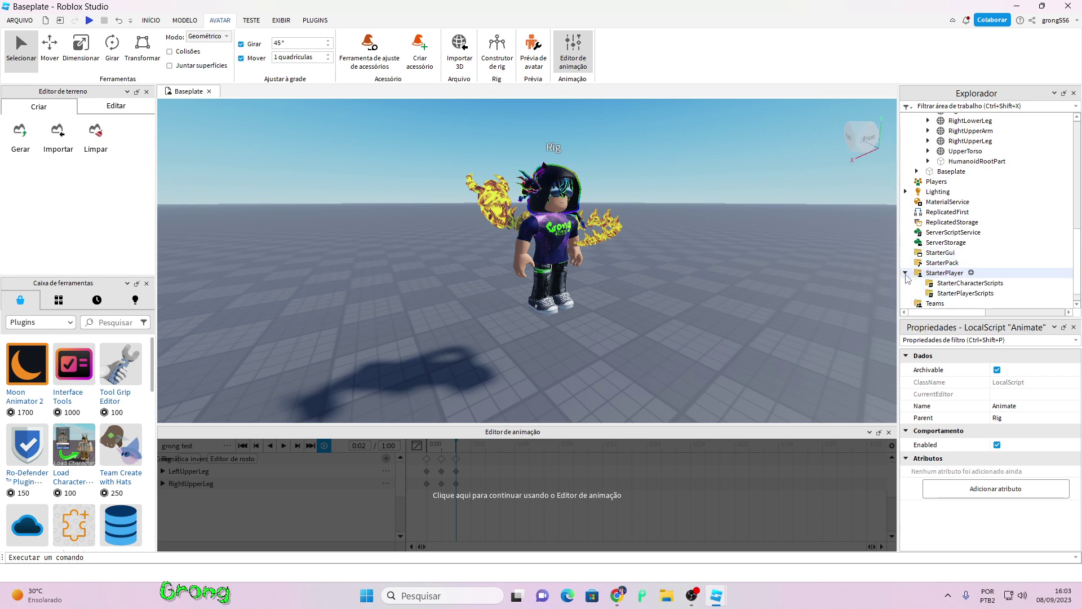
right_click(965, 285)
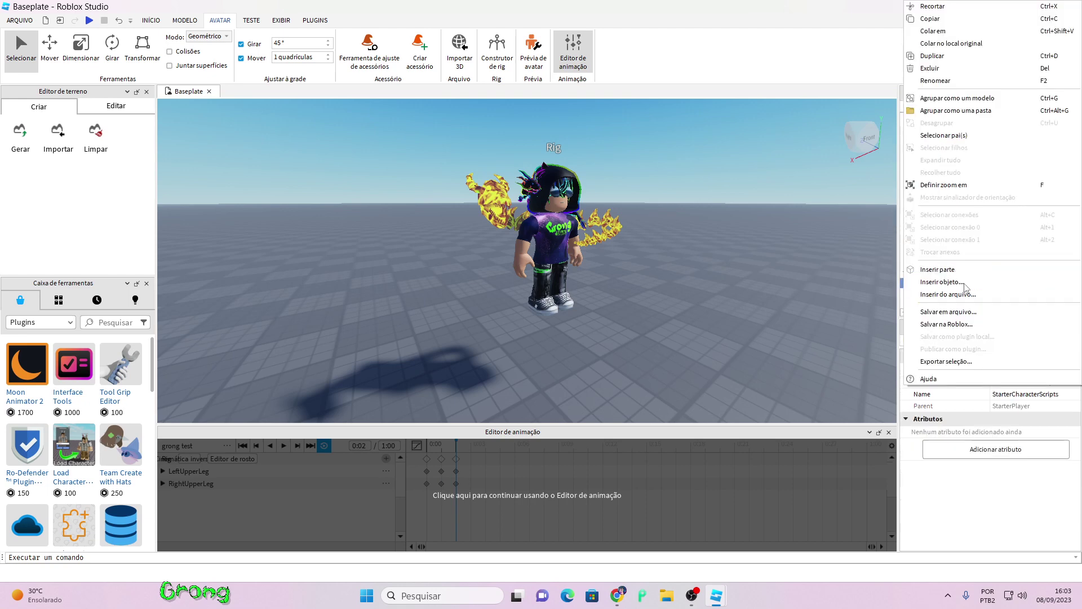
click(934, 31)
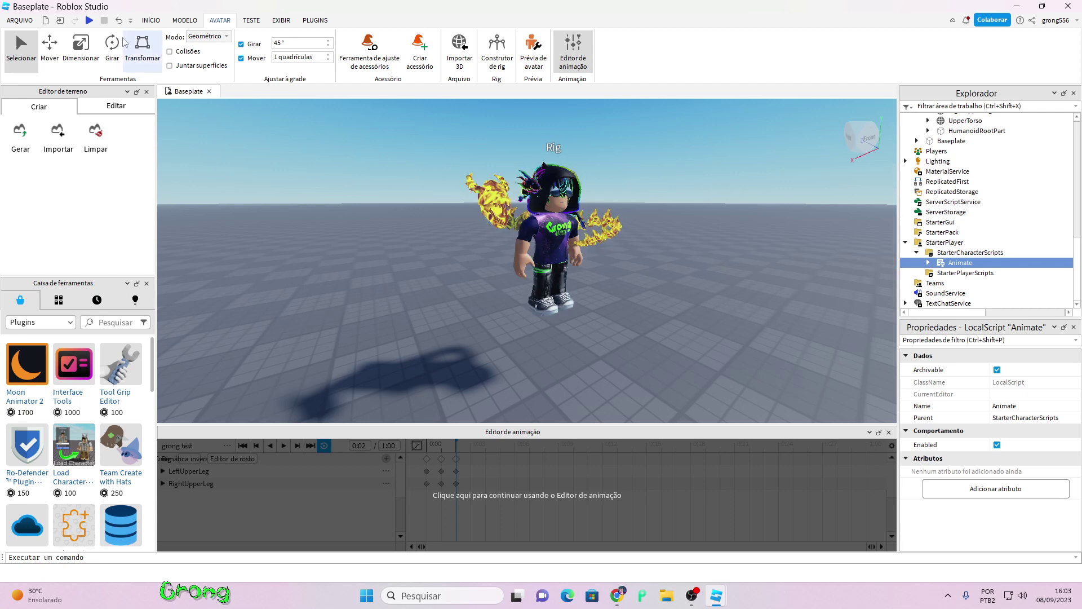
- Playtest the game and move the character around in all directions with jumps to check the walk and run animation
click(88, 21)
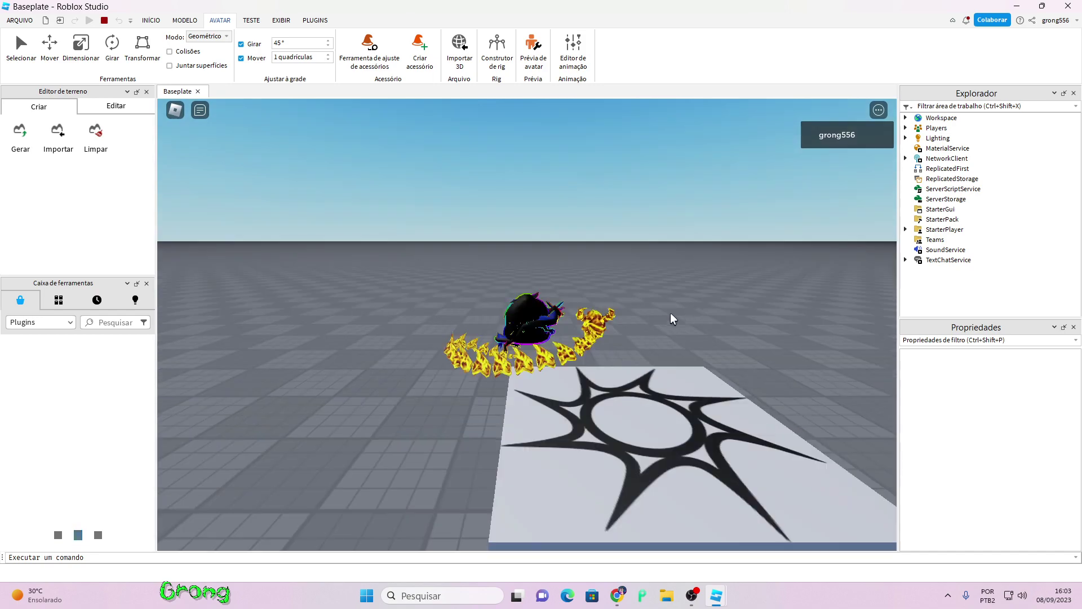
right_drag(658, 319, 658, 318)
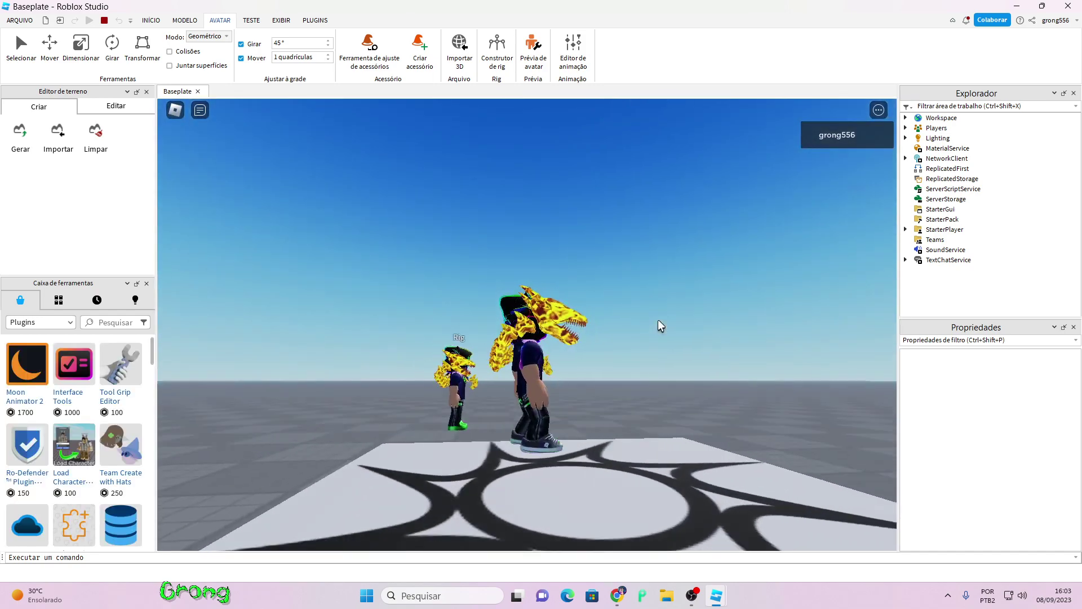
key(d)
key(space)
key(space)
key(w)
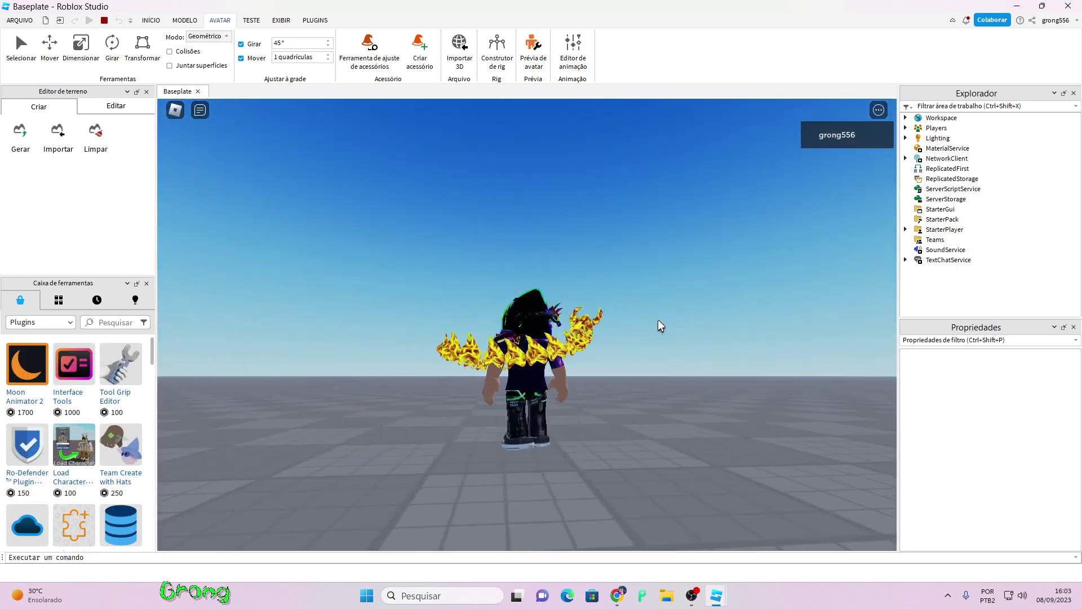
key(a)
key(space)
key(s)
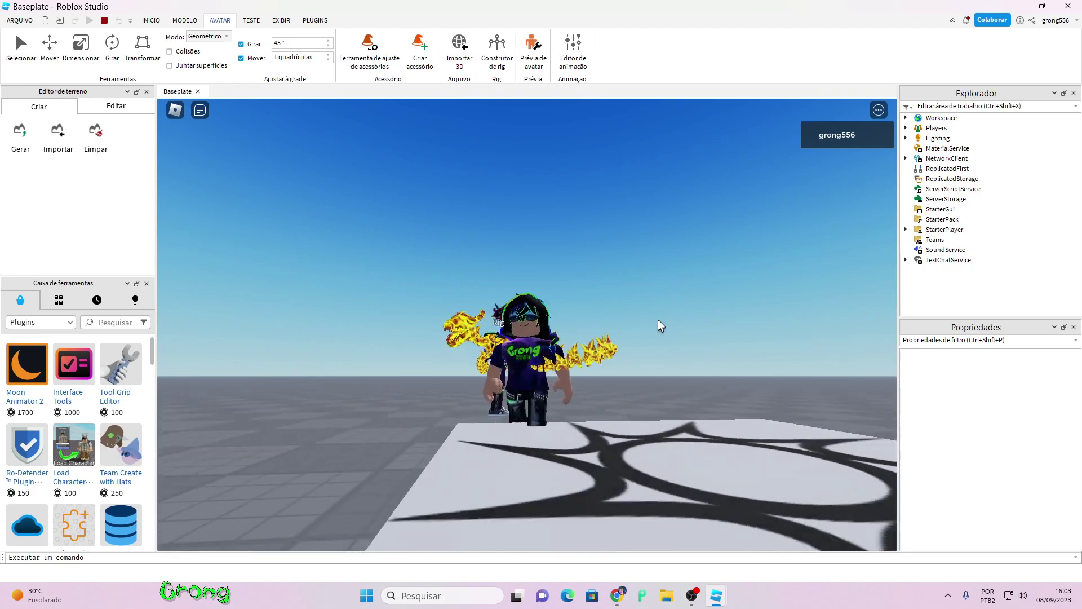
key(d)
key(space)
right_drag(658, 319, 657, 319)
key(a)
key(space)
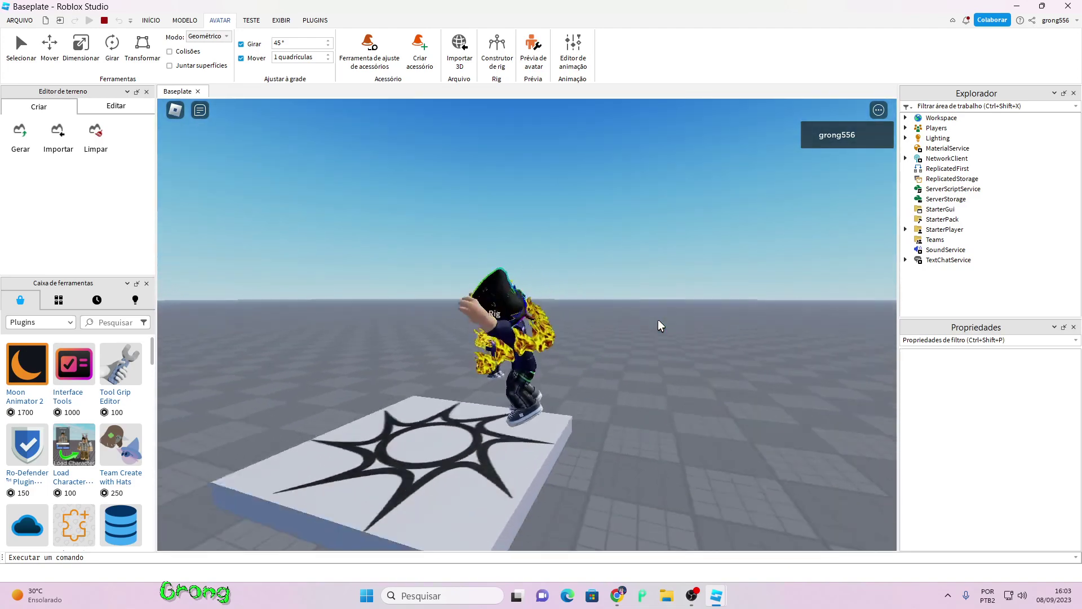
key(d)
key(space)
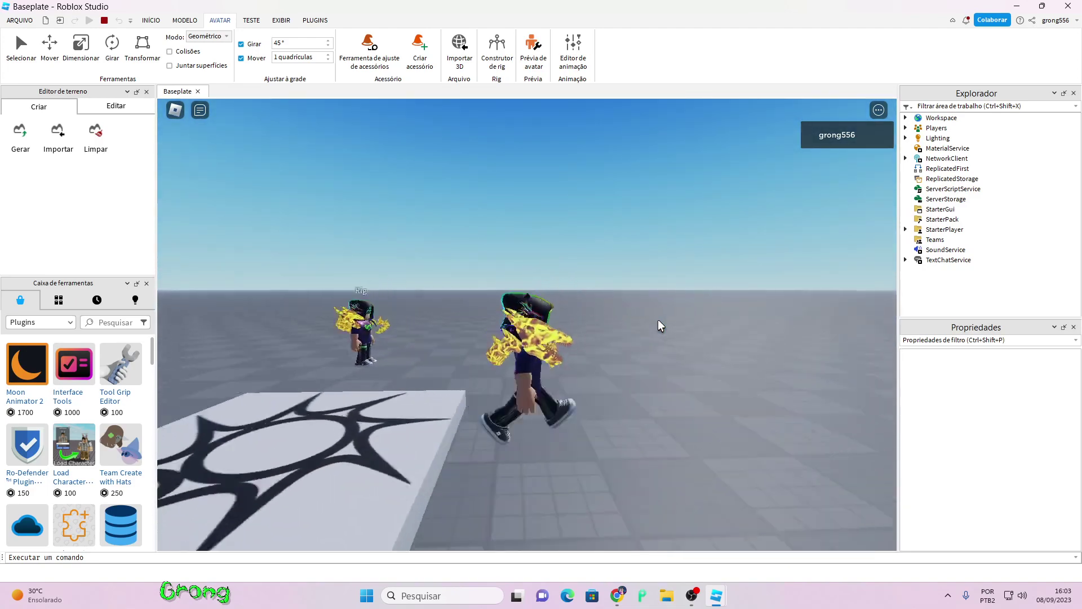
- Check the walk and jump movement around the spawn plate once more and stop the playtest
key(space)
key(a)
key(space)
key(d)
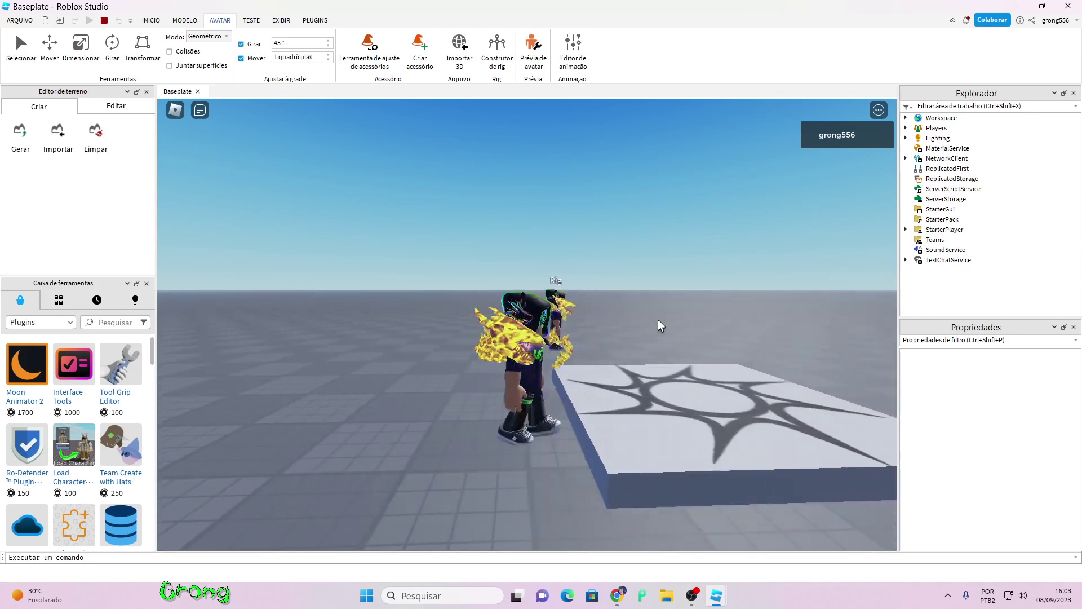
key(space)
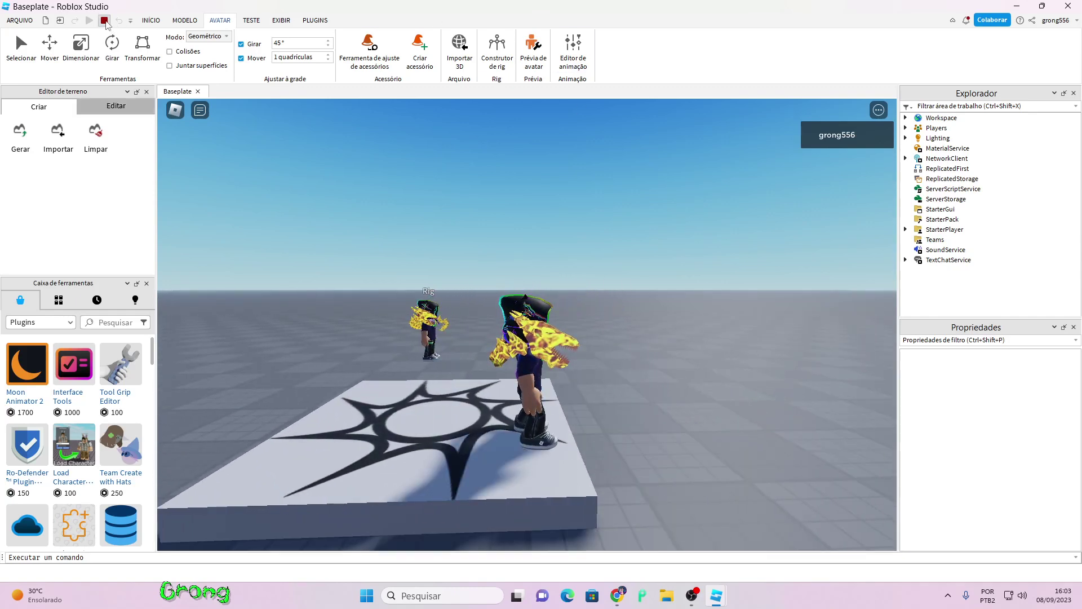
click(104, 21)
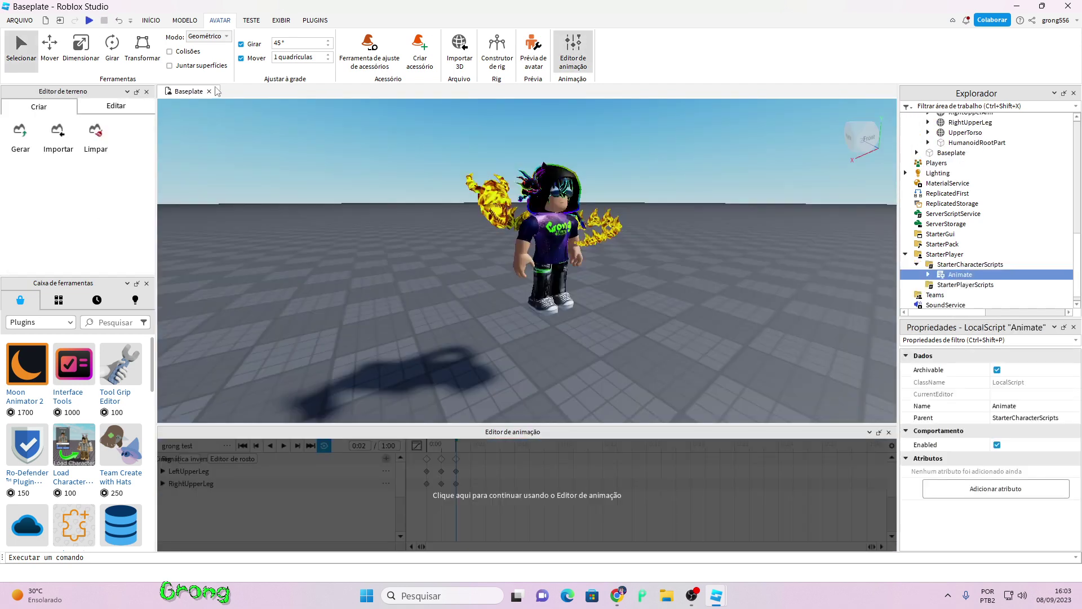
- Close the current place without saving its changes and create a new place from the Baseplate template
click(210, 92)
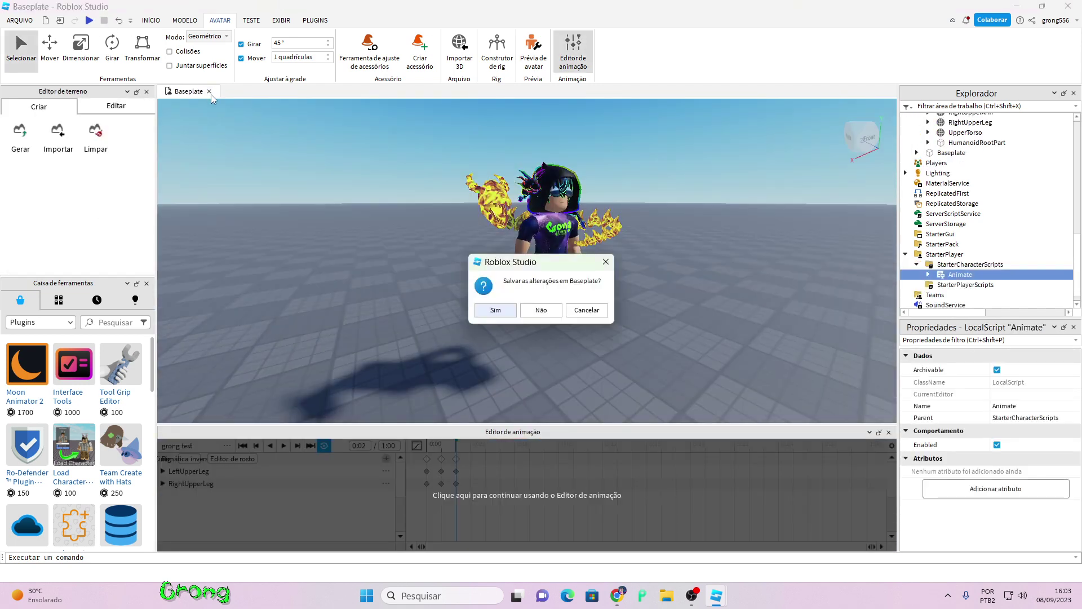
click(541, 311)
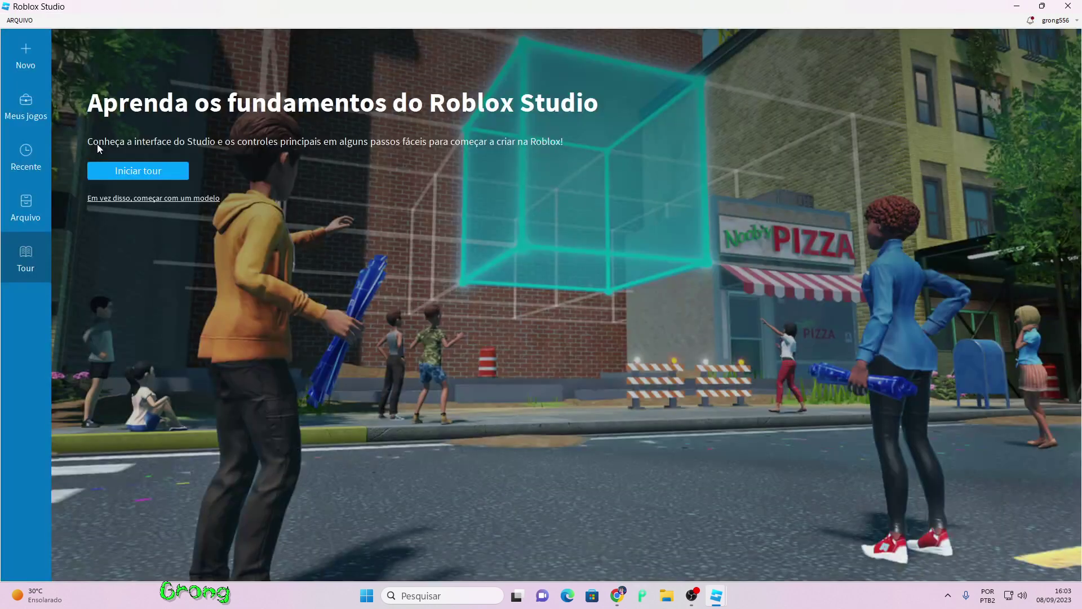
click(25, 56)
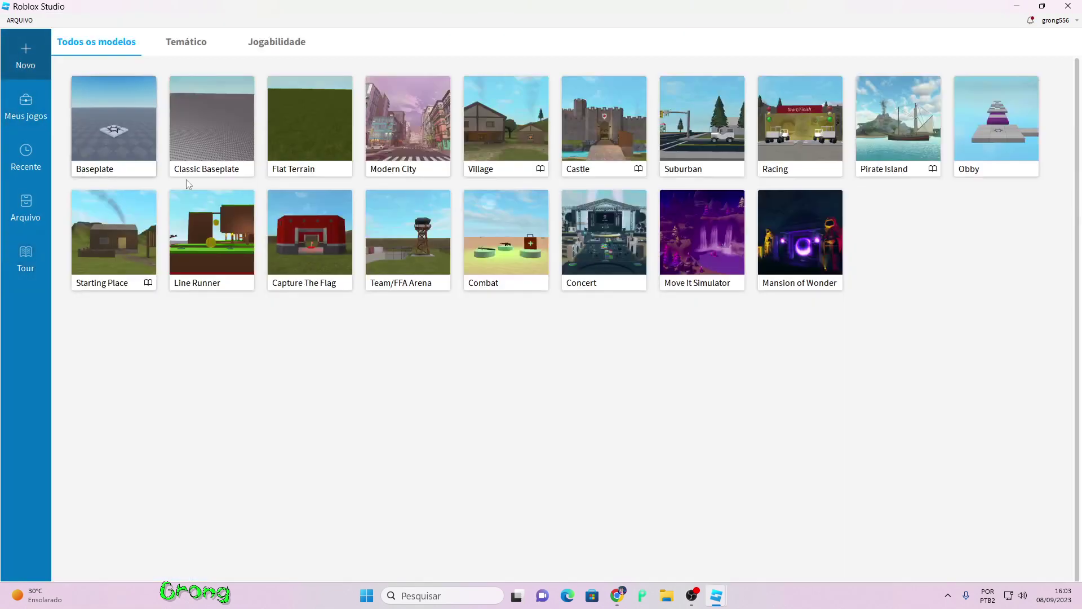
click(97, 127)
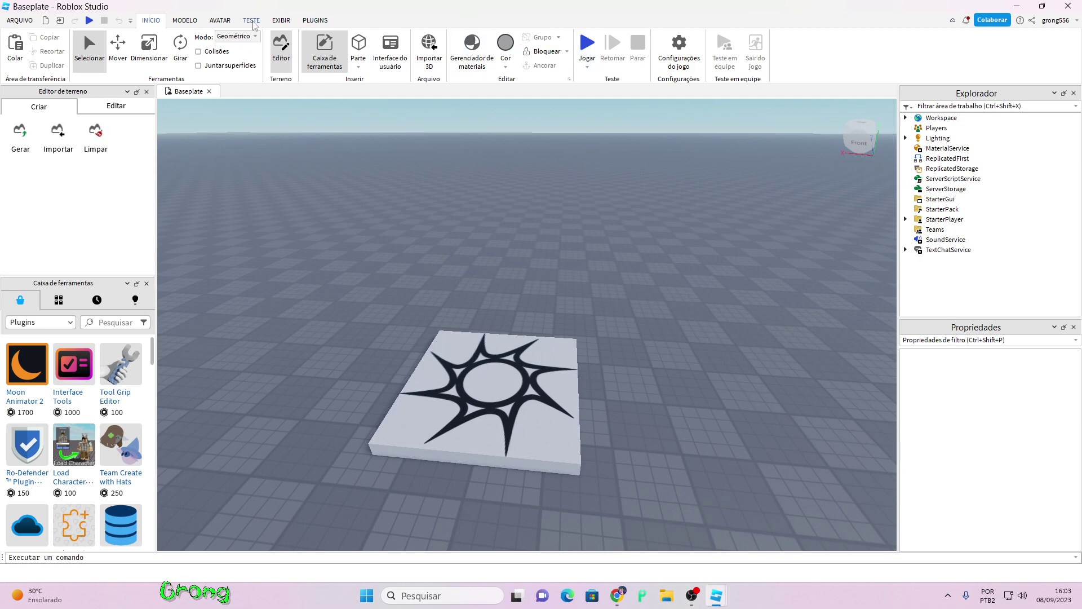
click(225, 21)
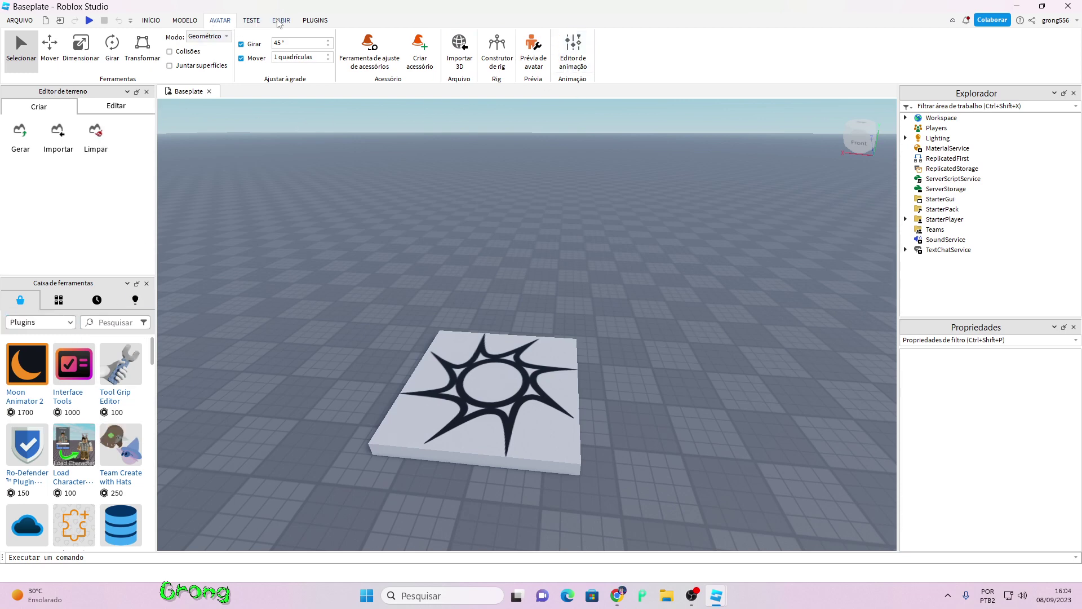
click(315, 21)
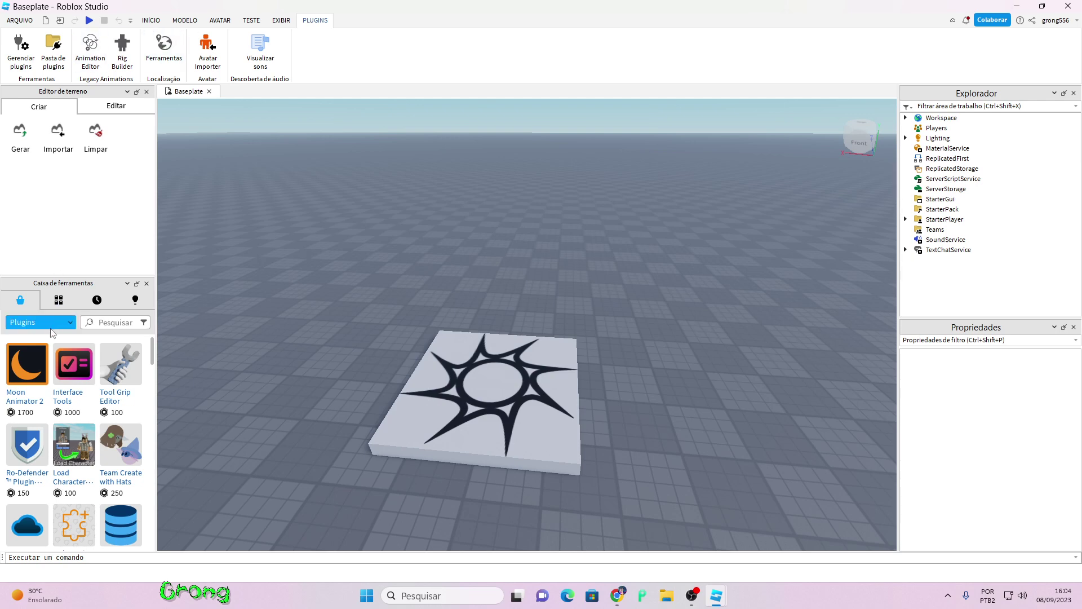
click(67, 324)
click(71, 323)
click(71, 322)
click(71, 324)
click(71, 324)
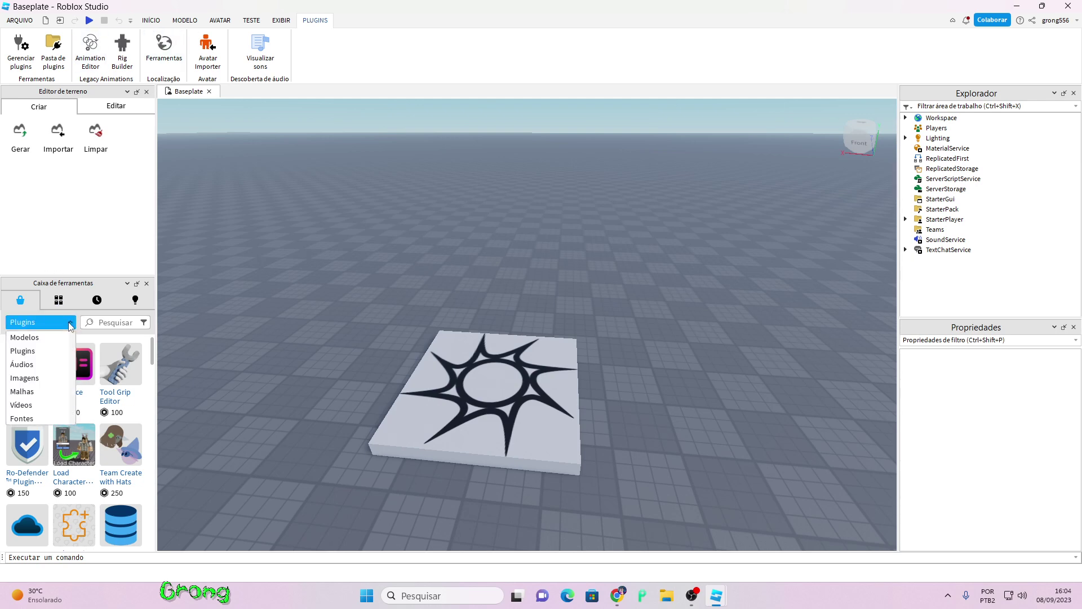
click(70, 325)
click(70, 326)
click(48, 320)
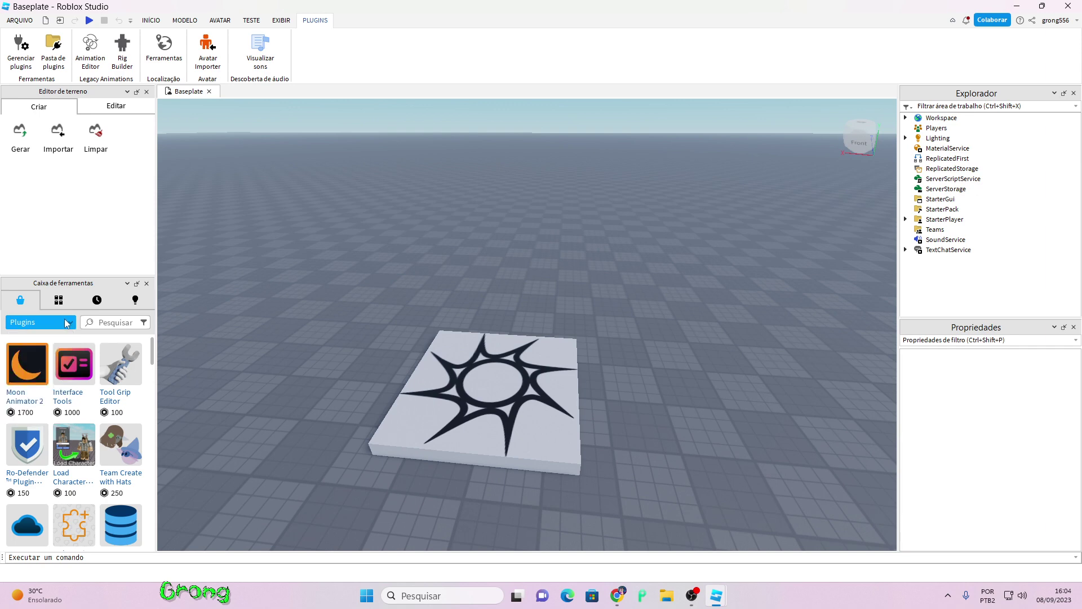
- Search the toolbox plugins for "animation editor" and view the details of the Legacy Animation Editor plugin
click(110, 320)
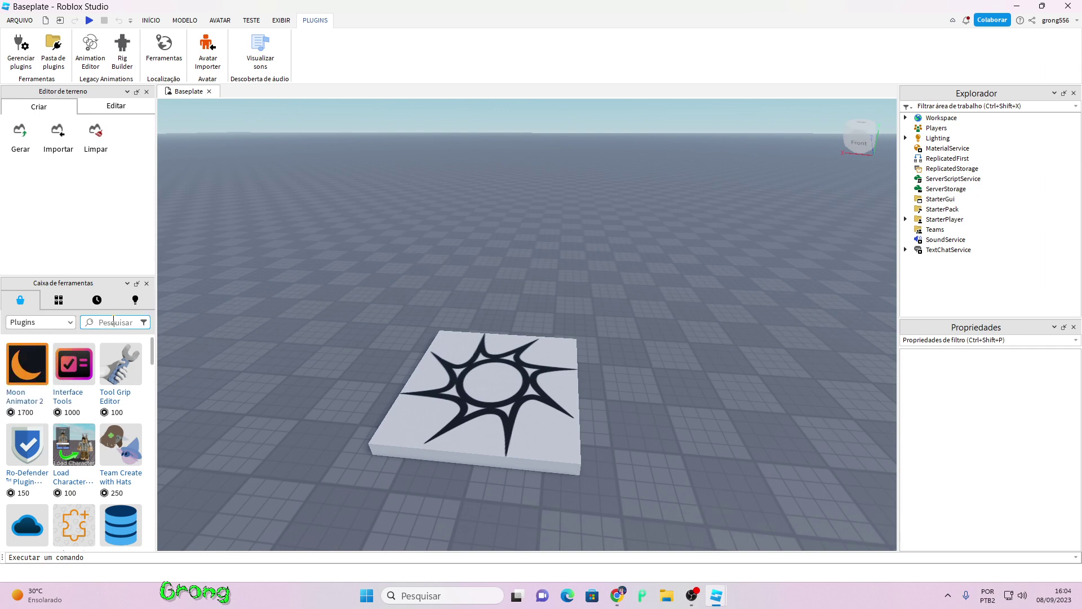
text(anima)
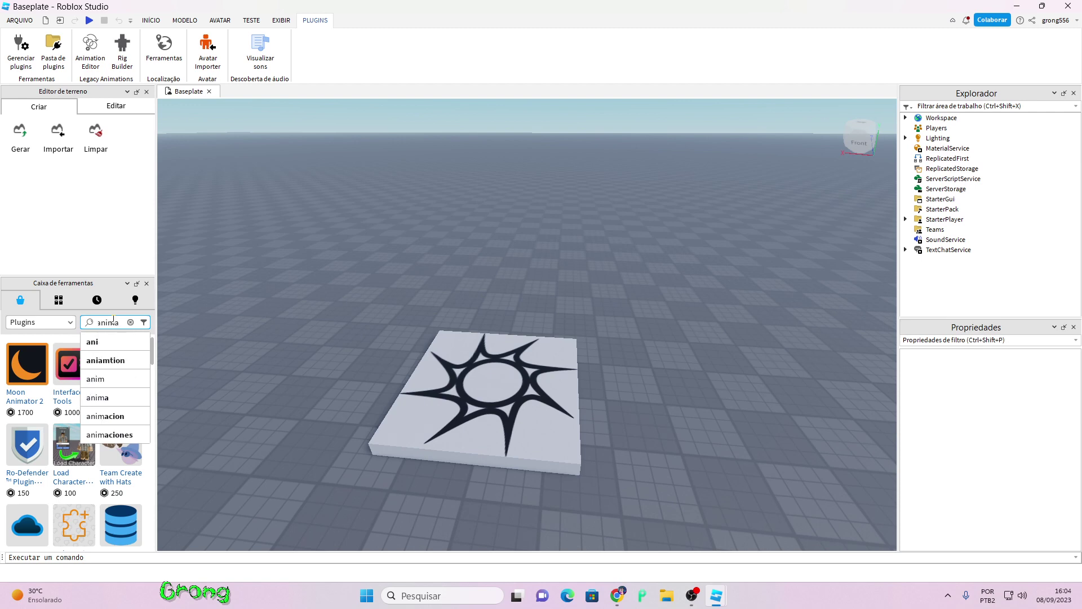
text(tion)
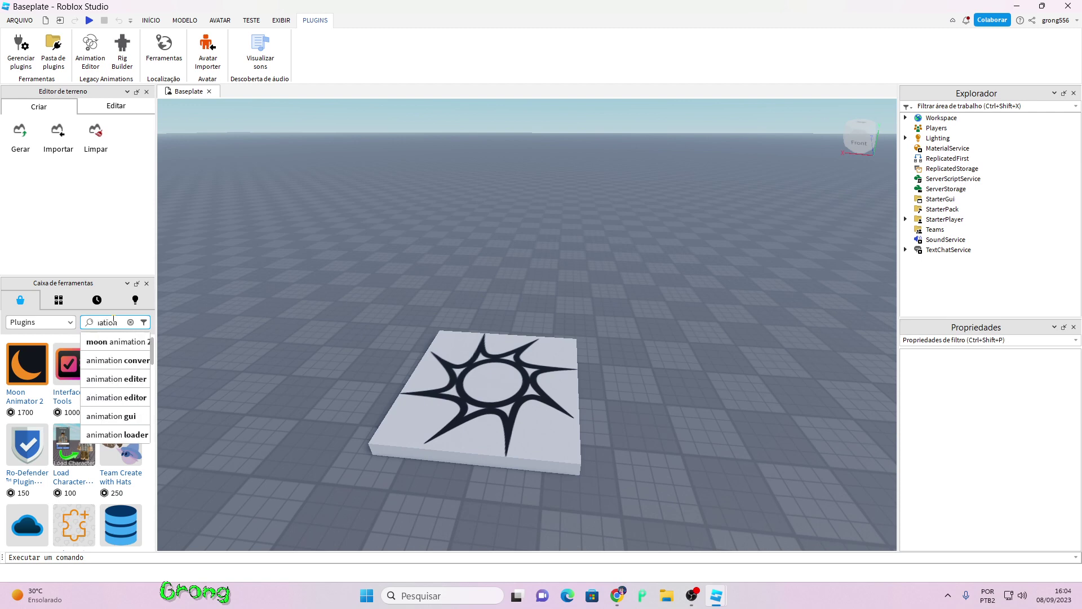
text( editor)
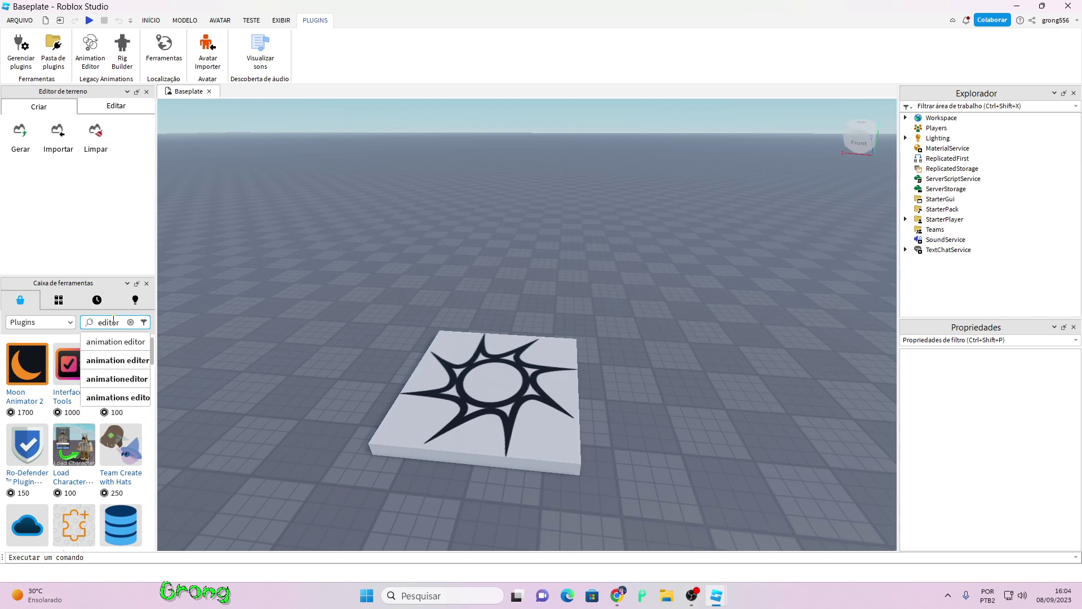
key(Return)
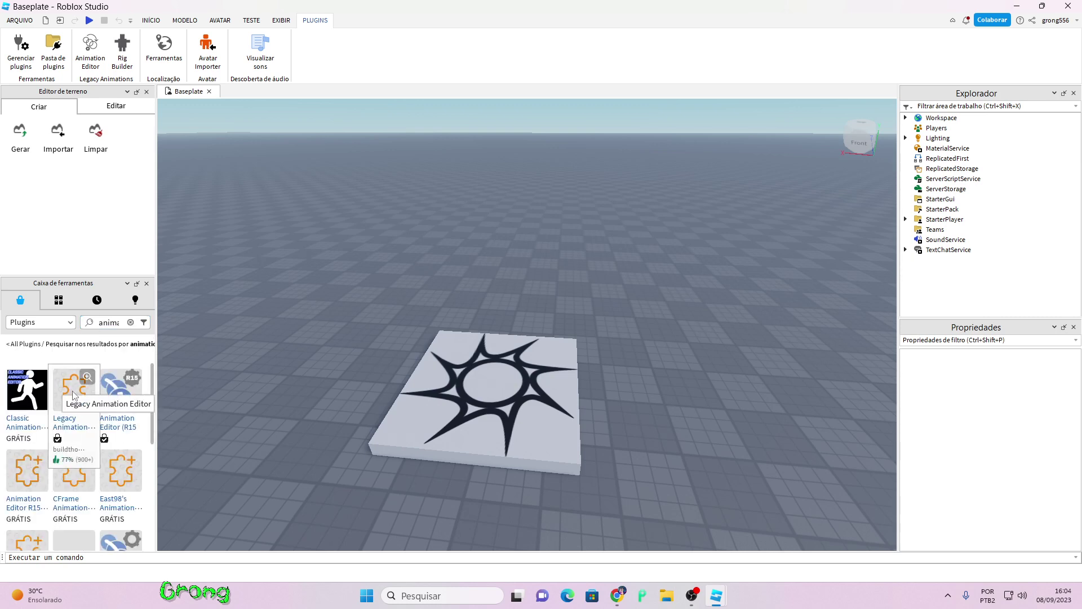
click(74, 394)
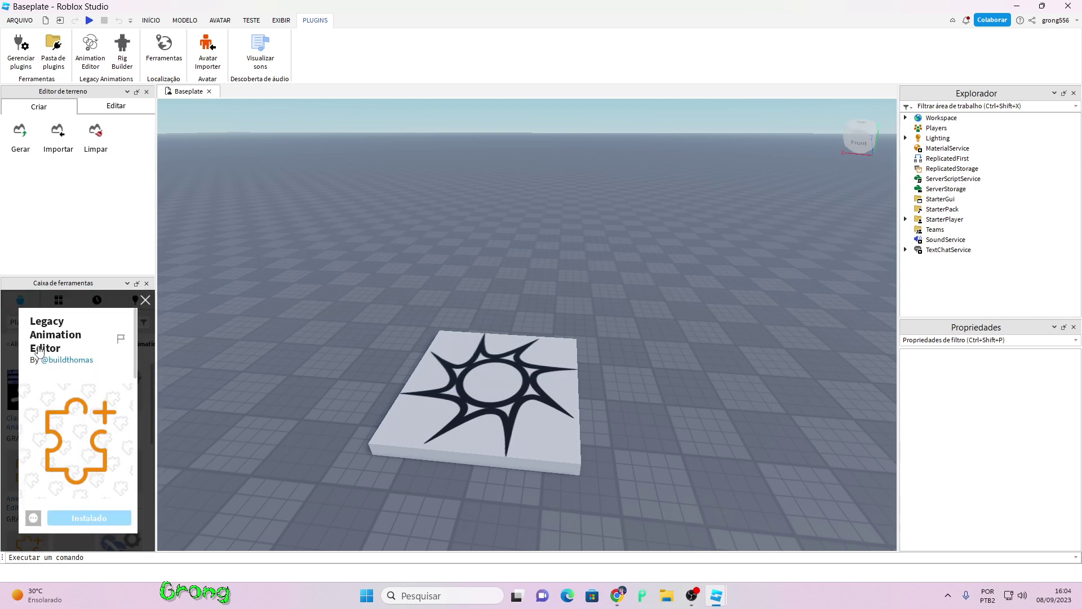
click(145, 300)
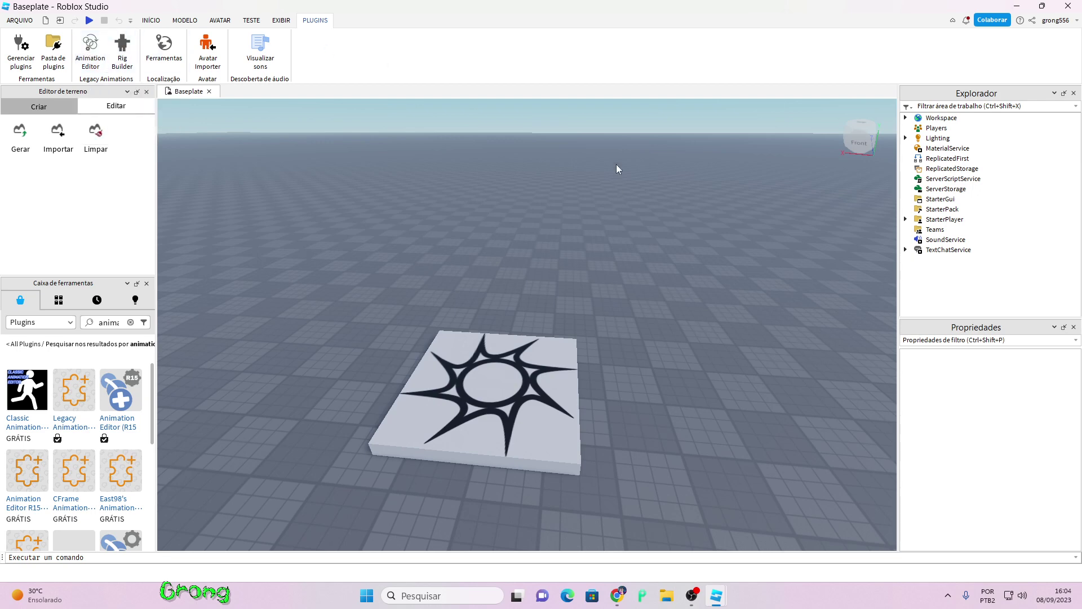
- Insert a male R15 rig of the own avatar (Meu avatar) and move it off the spawn plate onto the open baseplate
click(220, 20)
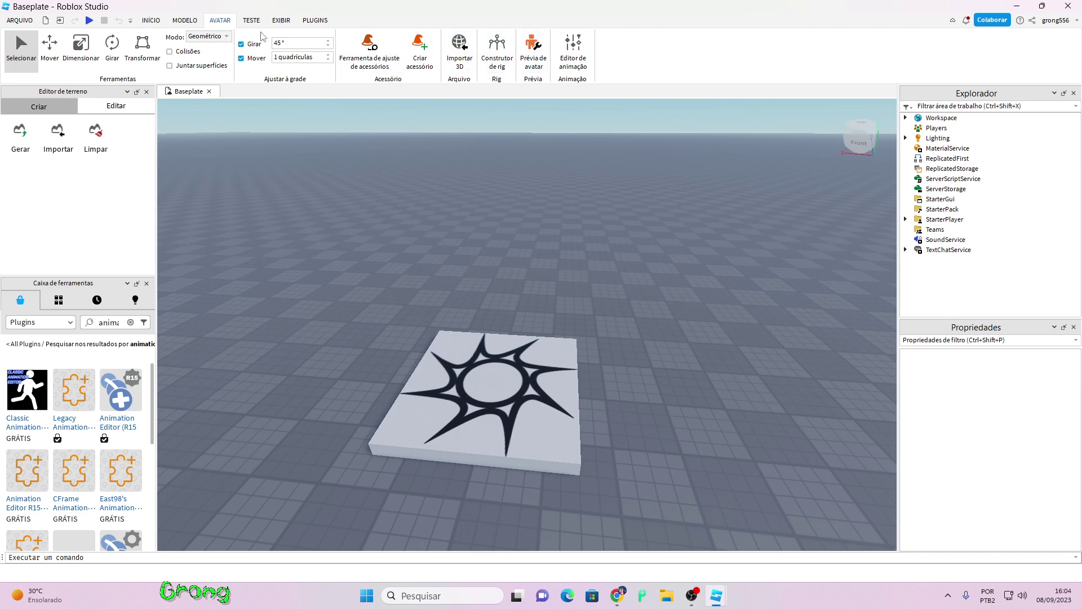
click(498, 56)
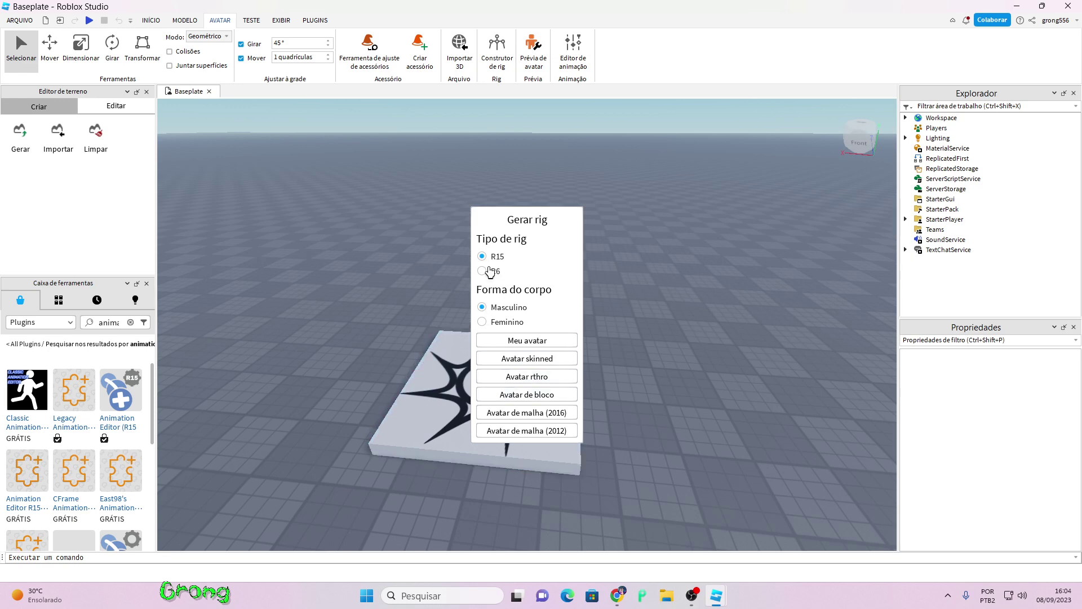
click(530, 344)
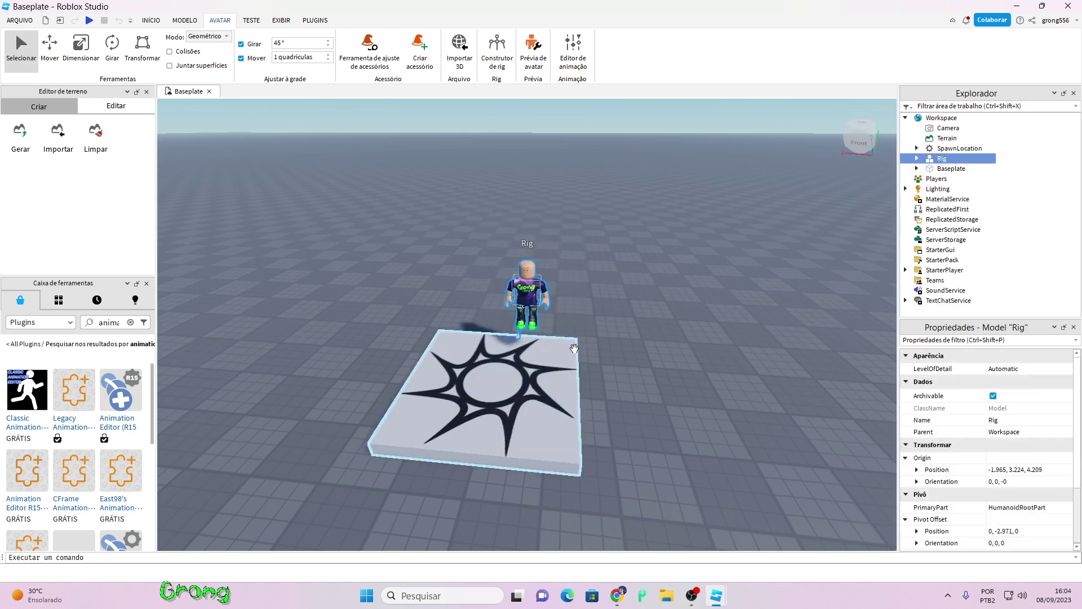
right_drag(577, 350, 580, 353)
drag(532, 332, 776, 410)
right_drag(776, 406, 775, 406)
key(w)
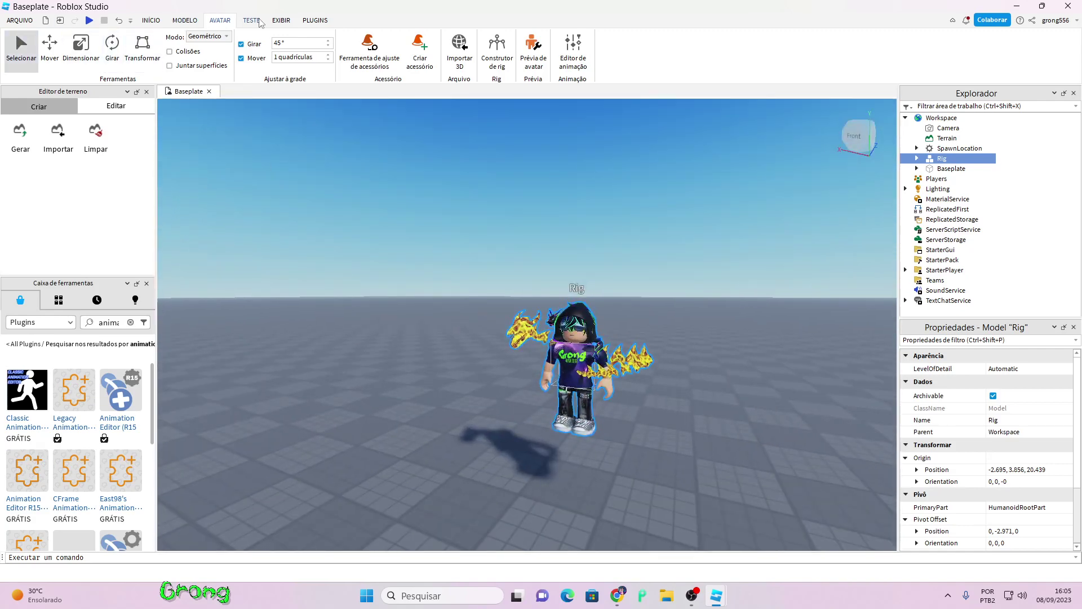
- Start the legacy Animation Editor on the avatar rig and have its root part anchored
click(315, 21)
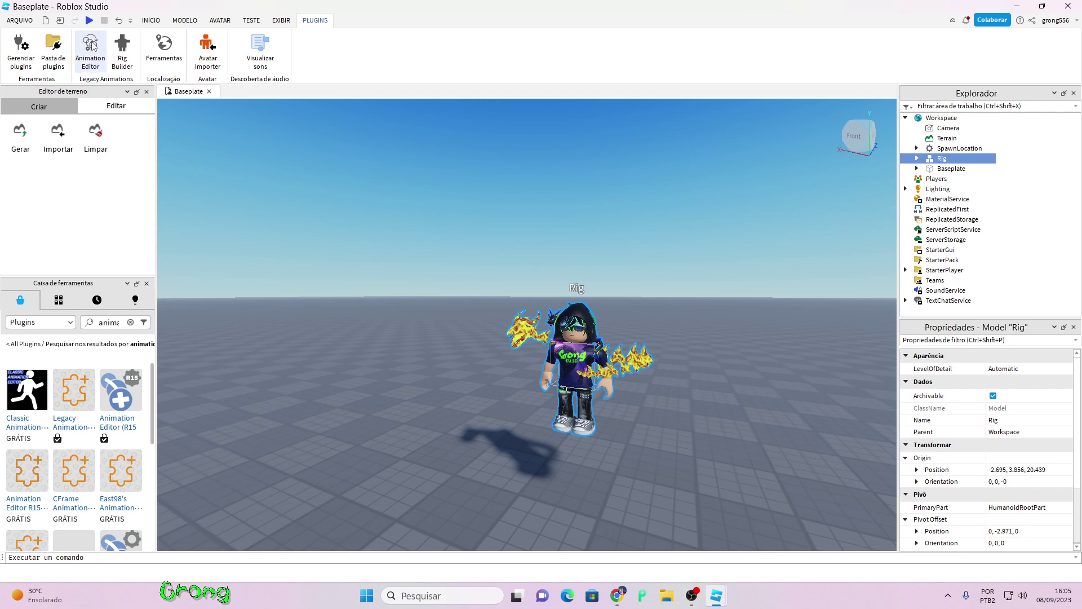
click(91, 50)
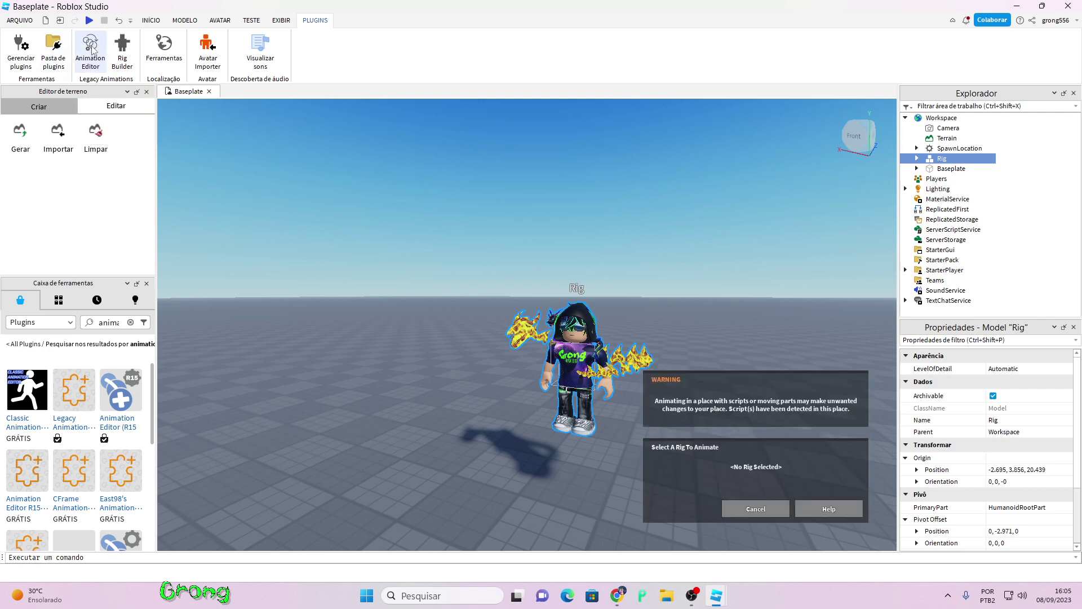
click(562, 344)
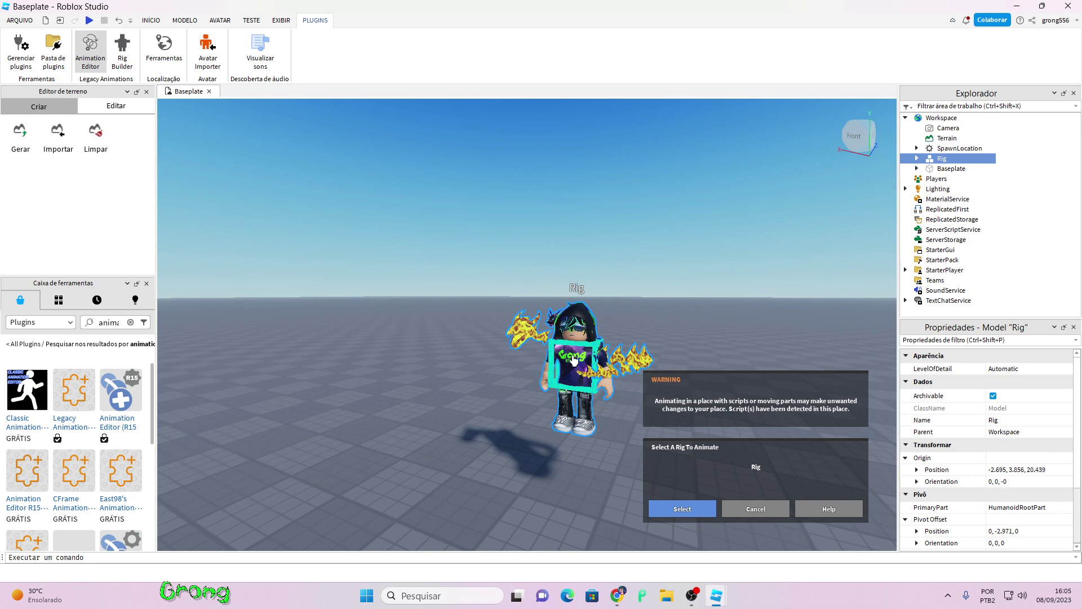
click(683, 510)
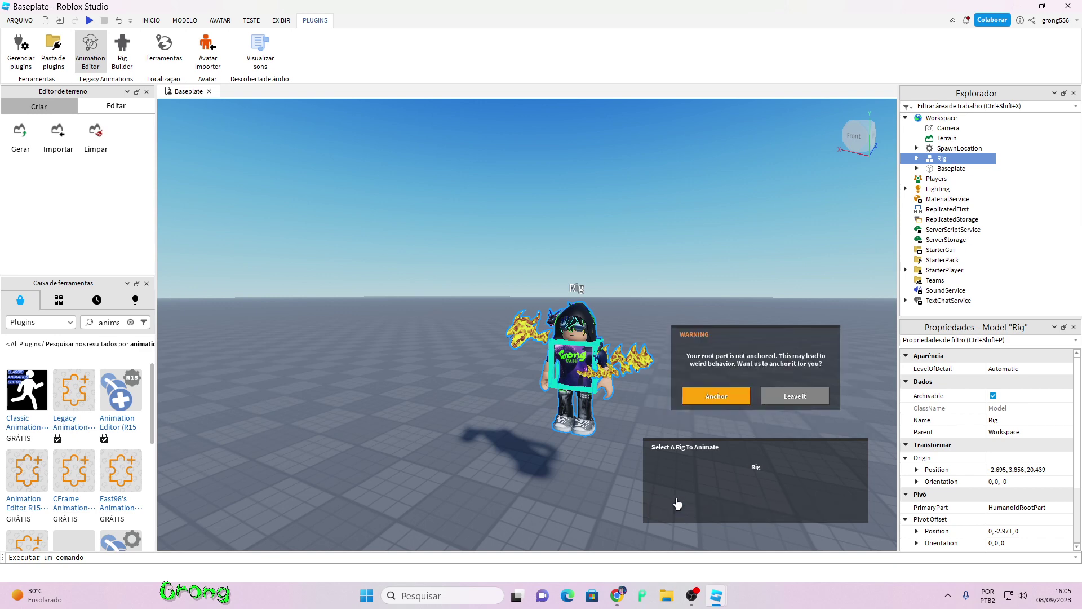
click(722, 399)
- Rotate the rig's left leg backward from the hip at the start of the timeline
mouse_move(608, 354)
right_down()
mouse_move(596, 328)
mouse_move(625, 342)
right_up()
key(w)
key(s)
key(w)
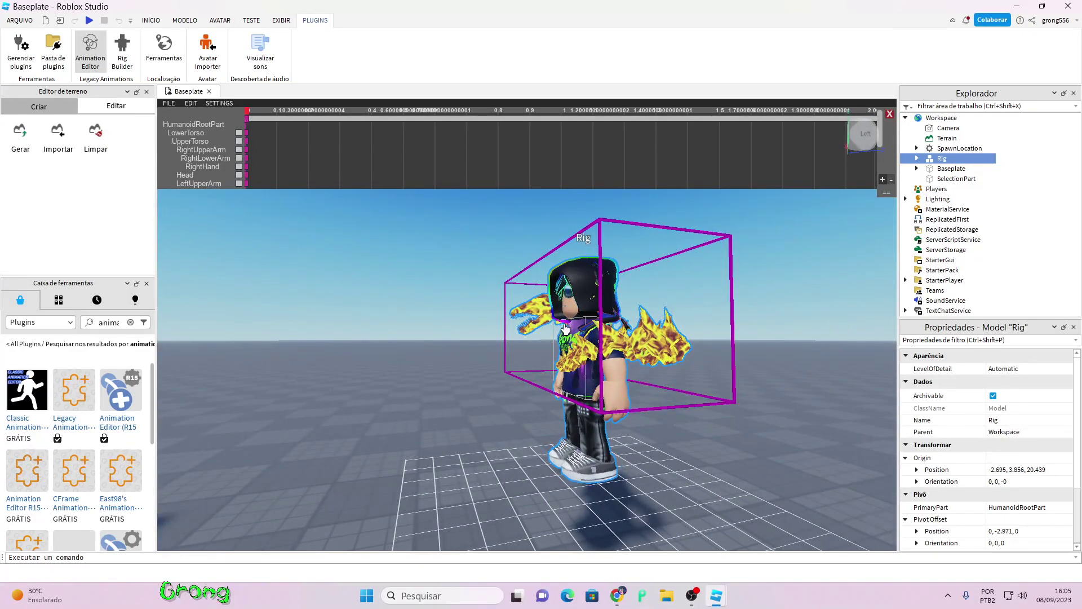
right_drag(722, 313, 722, 314)
key(s)
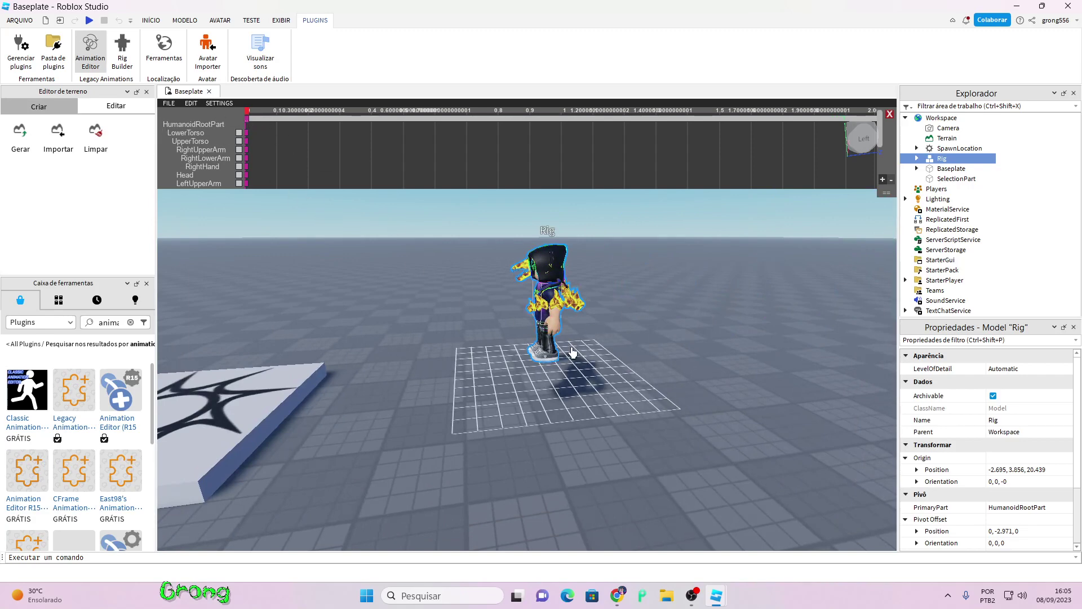
scroll(572, 352, up, 5)
right_drag(568, 350, 654, 304)
click(686, 312)
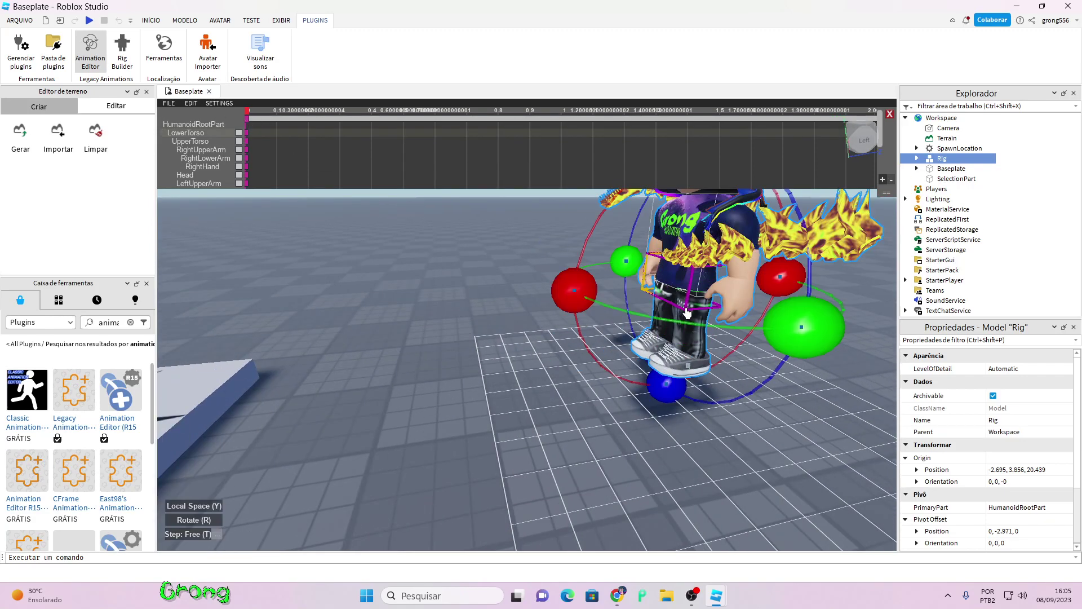
click(795, 374)
click(698, 322)
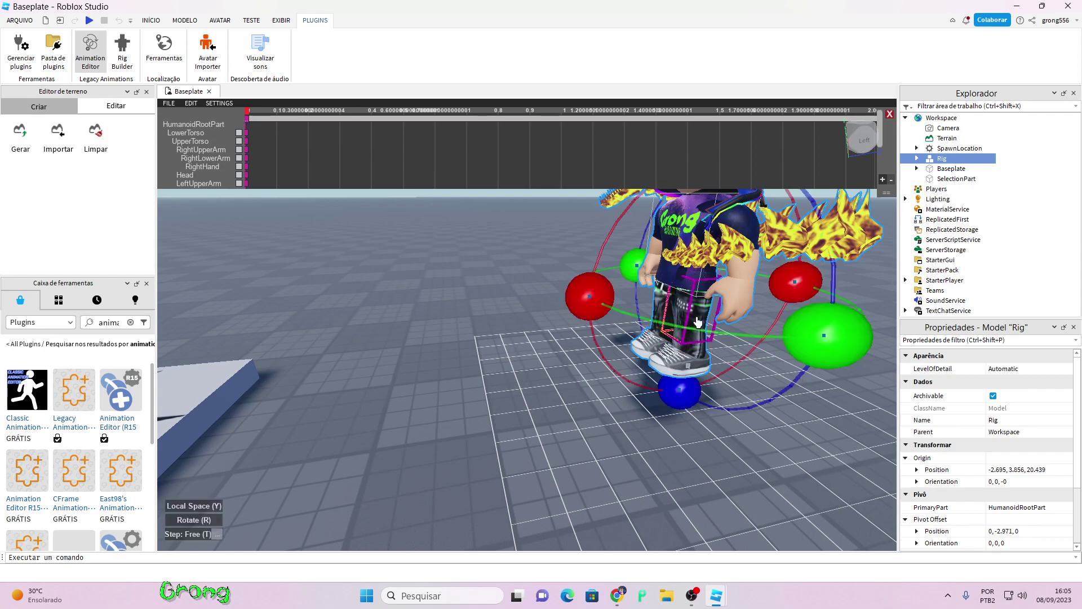
drag(697, 321, 710, 350)
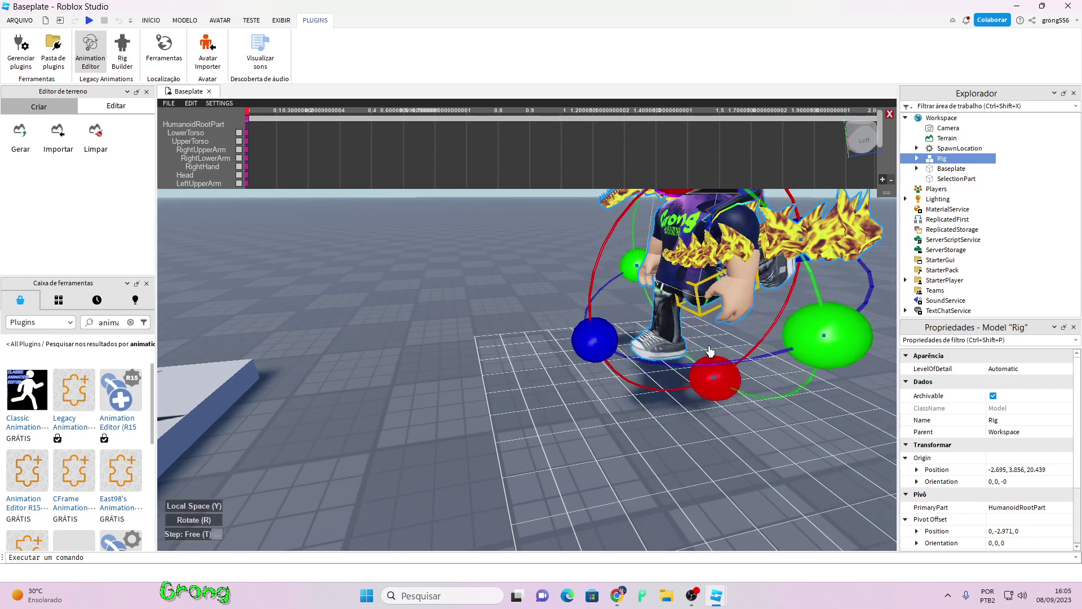
- Rotate the rig's right leg forward from the hip, opposite the left leg
right_drag(678, 330, 669, 362)
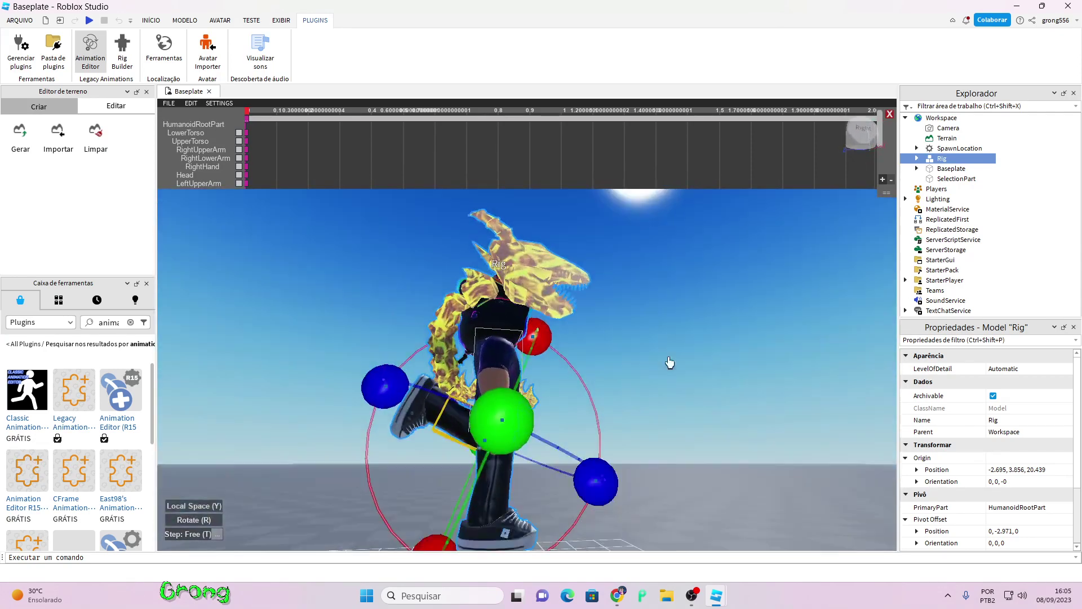
click(670, 362)
click(496, 465)
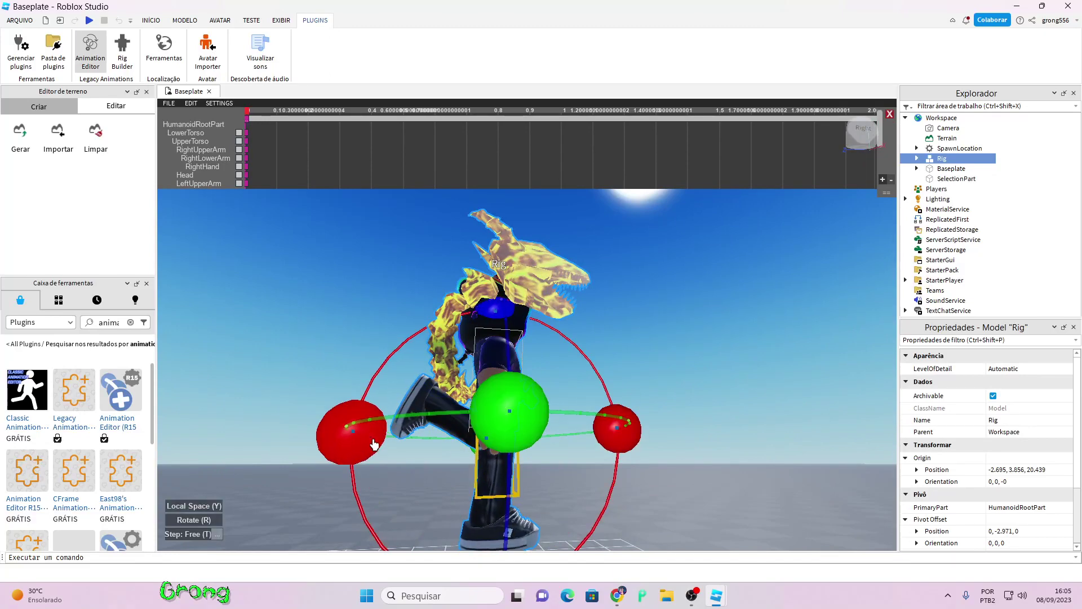
drag(373, 444, 517, 492)
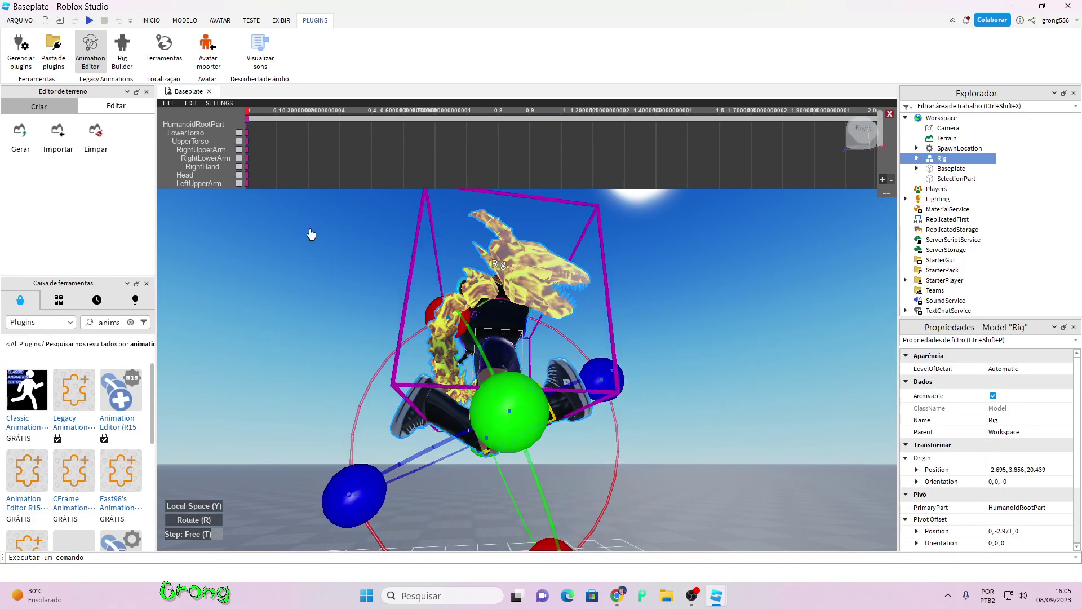
- Tilt the rig's upper torso slightly backward in the starting pose
click(498, 358)
click(686, 331)
click(497, 360)
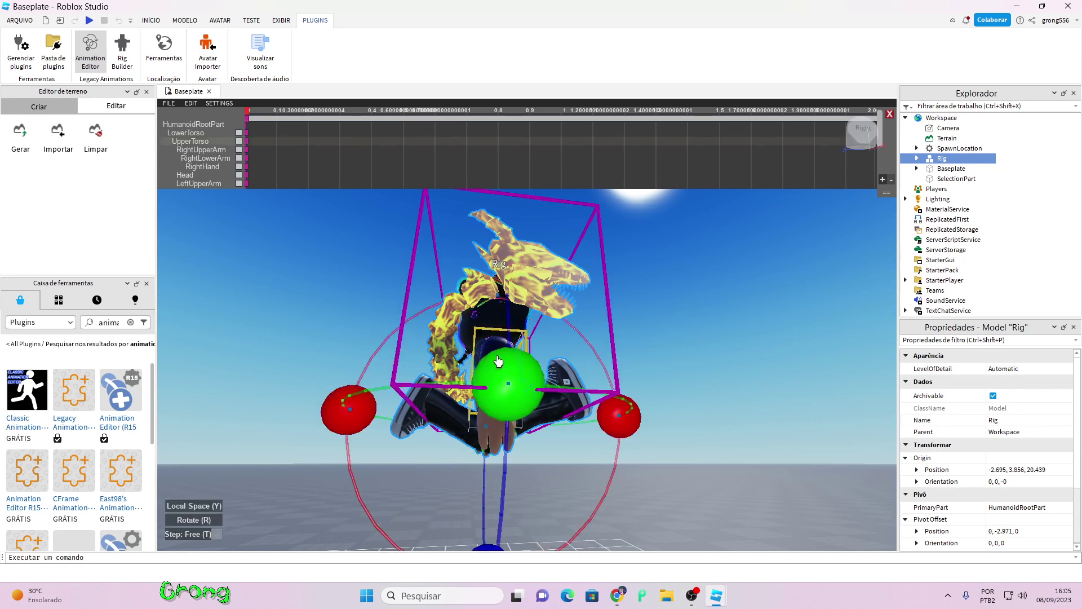
drag(498, 360, 410, 417)
click(665, 309)
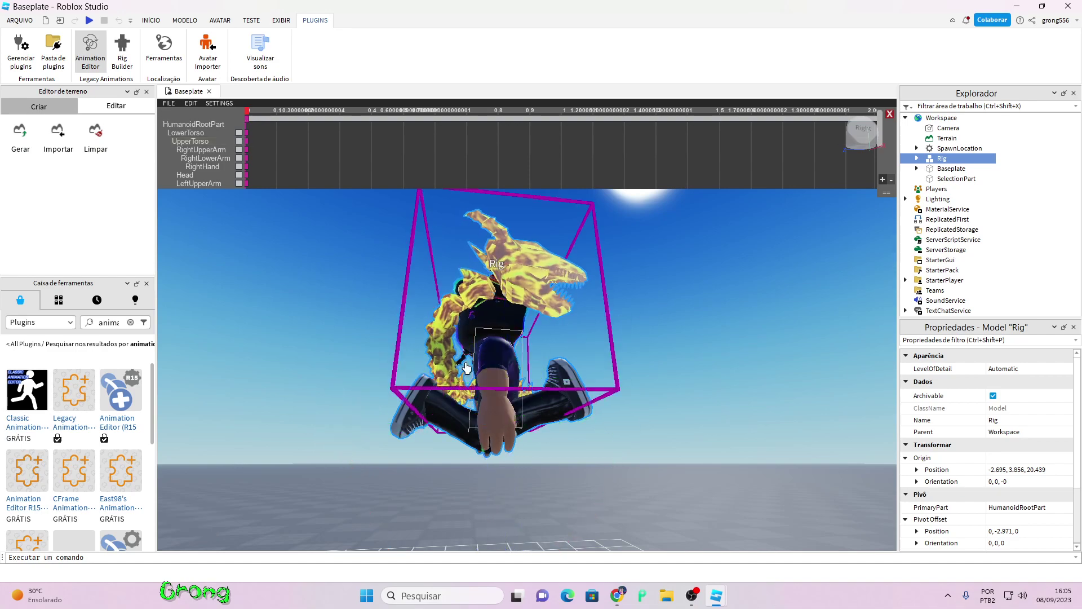
- Try to select the rig's left and right arms individually for posing
right_drag(519, 379, 567, 407)
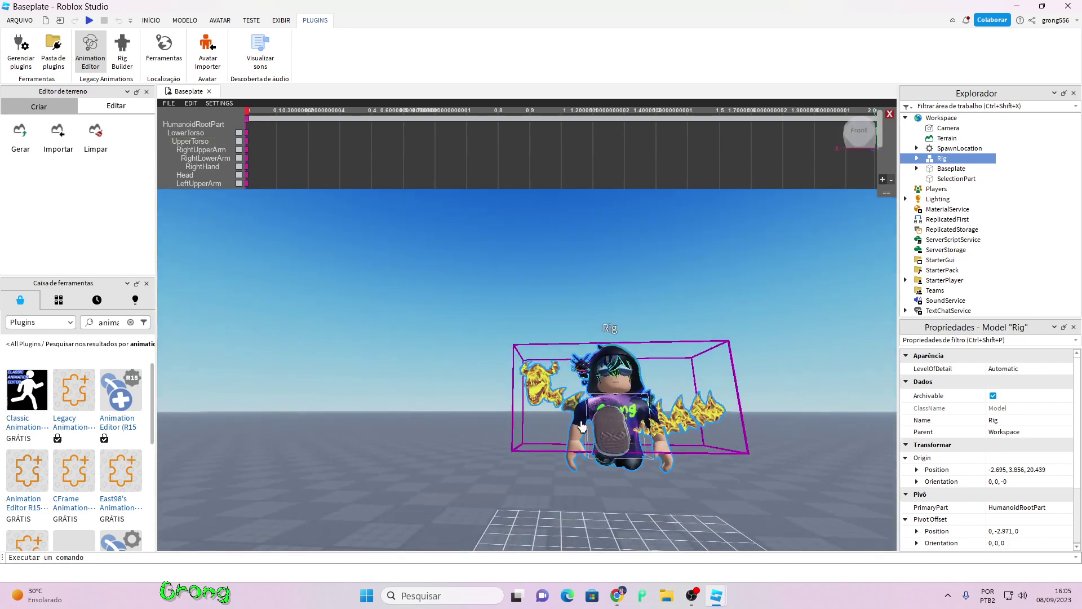
click(582, 427)
key(w)
right_drag(630, 479, 653, 514)
click(616, 284)
right_drag(616, 283, 555, 285)
click(625, 297)
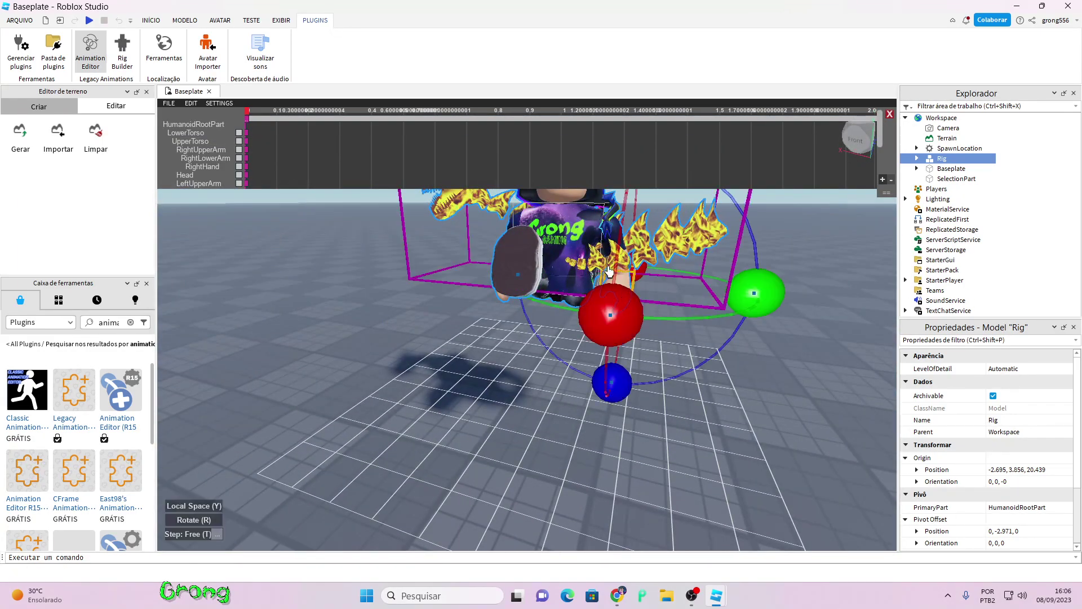
key(w)
right_drag(630, 274, 625, 267)
click(449, 203)
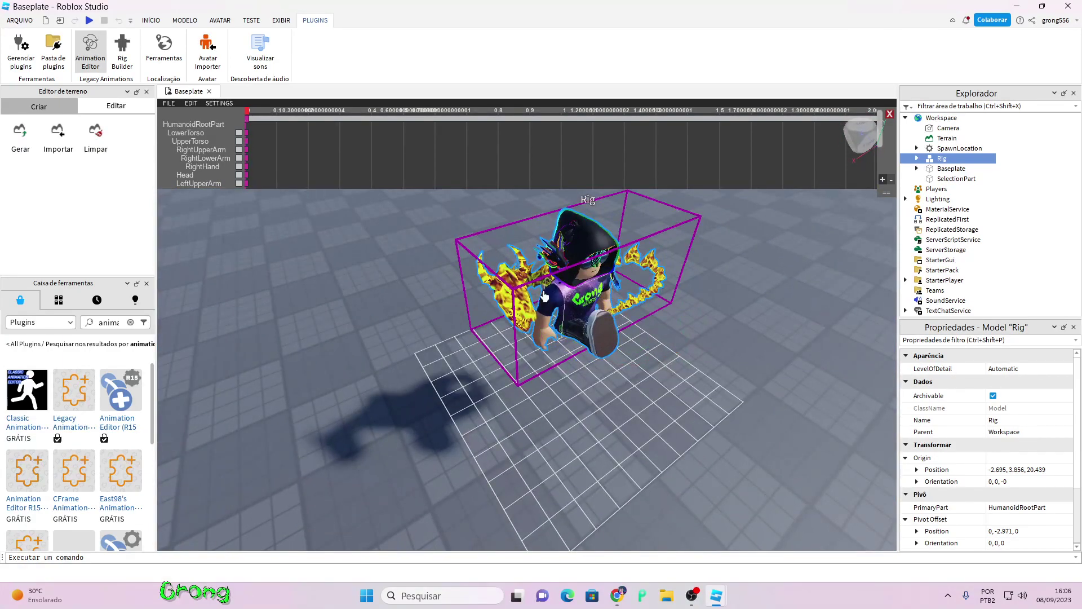
mouse_move(556, 303)
right_down()
mouse_move(572, 328)
mouse_move(541, 309)
right_up()
key(w)
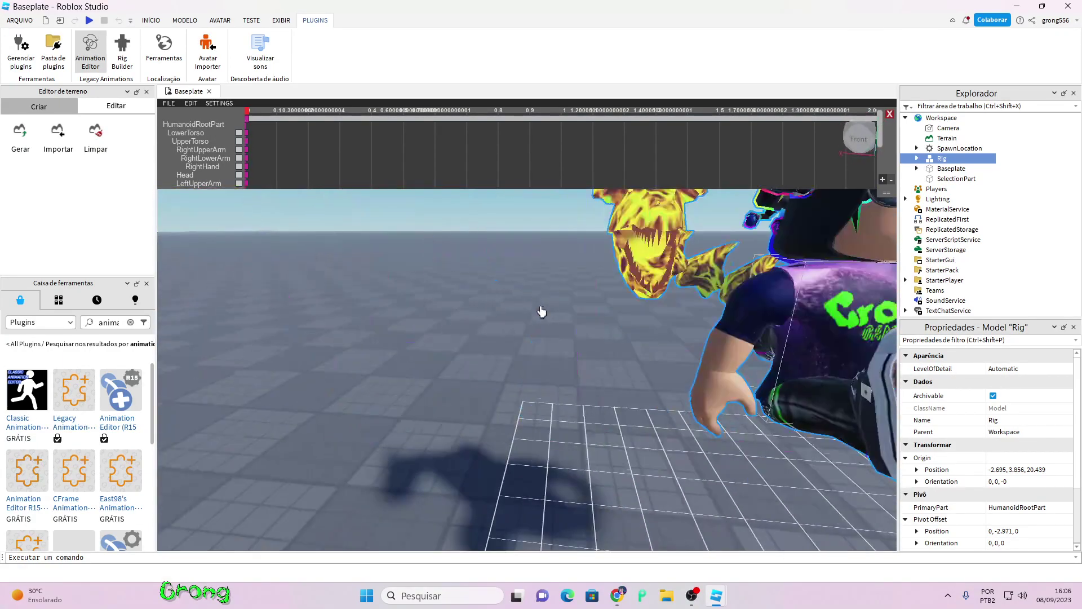
click(724, 320)
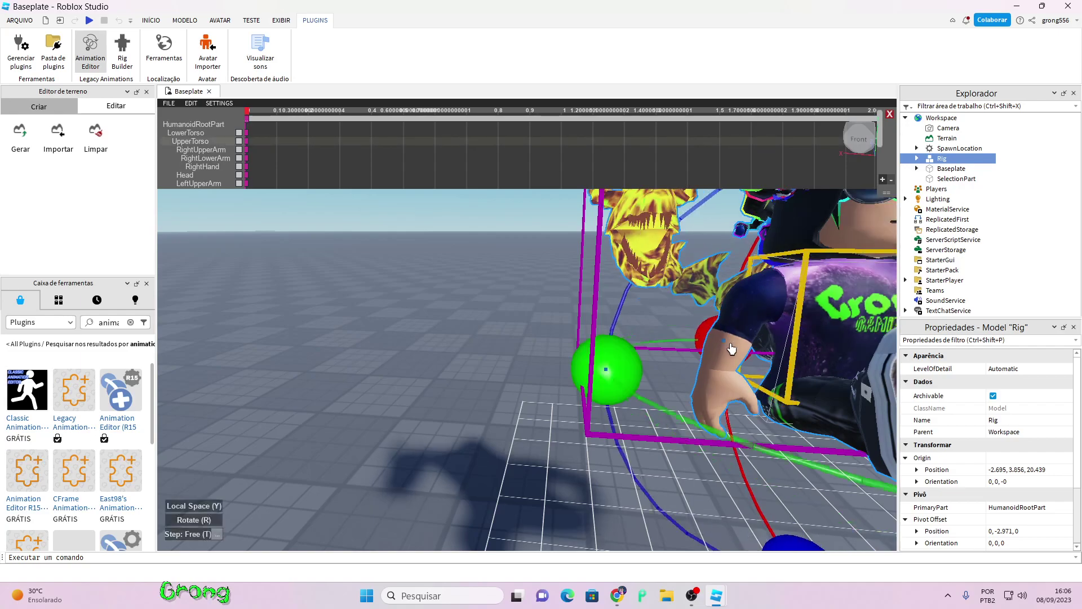
- Try to select the rig's right forearm and rotate it forward, viewing the rig from its side
key(a)
right_drag(787, 366, 787, 369)
key(d)
key(s)
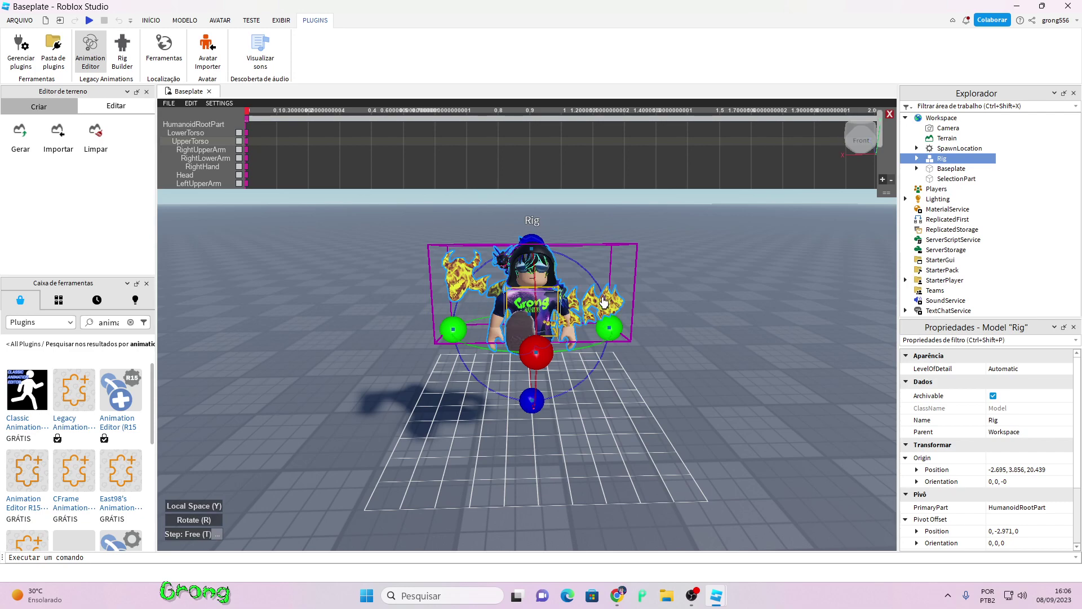
scroll(491, 296, up, 3)
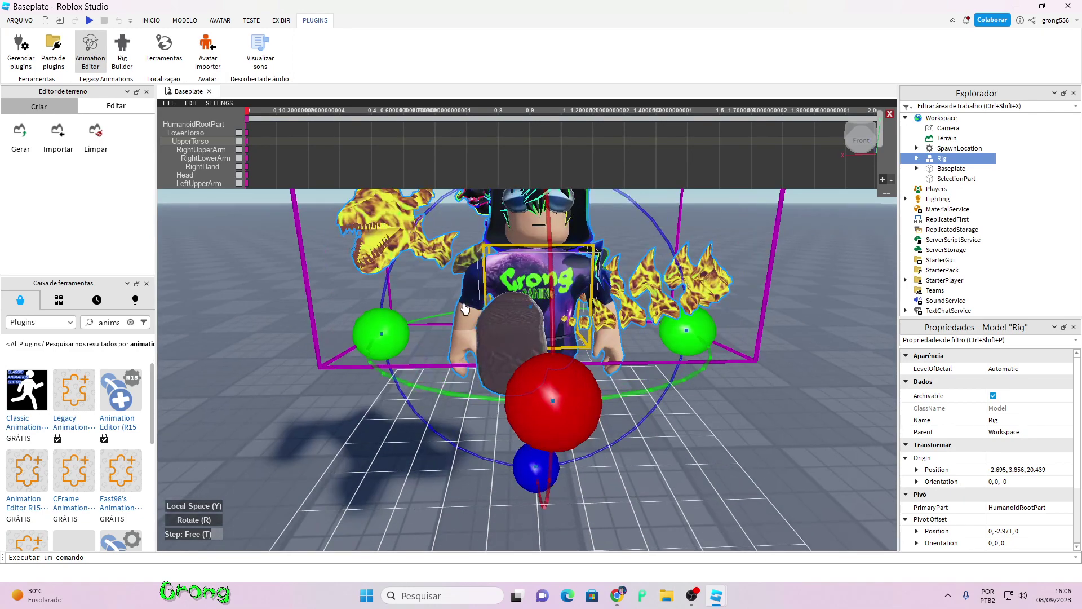
click(479, 344)
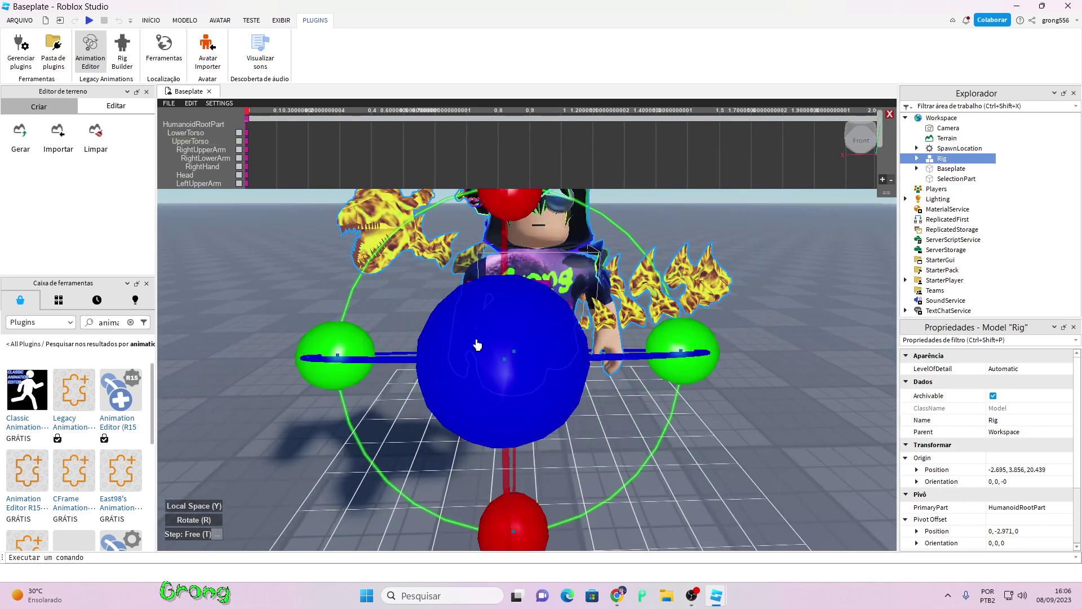
key(a)
right_drag(608, 354, 608, 354)
click(608, 354)
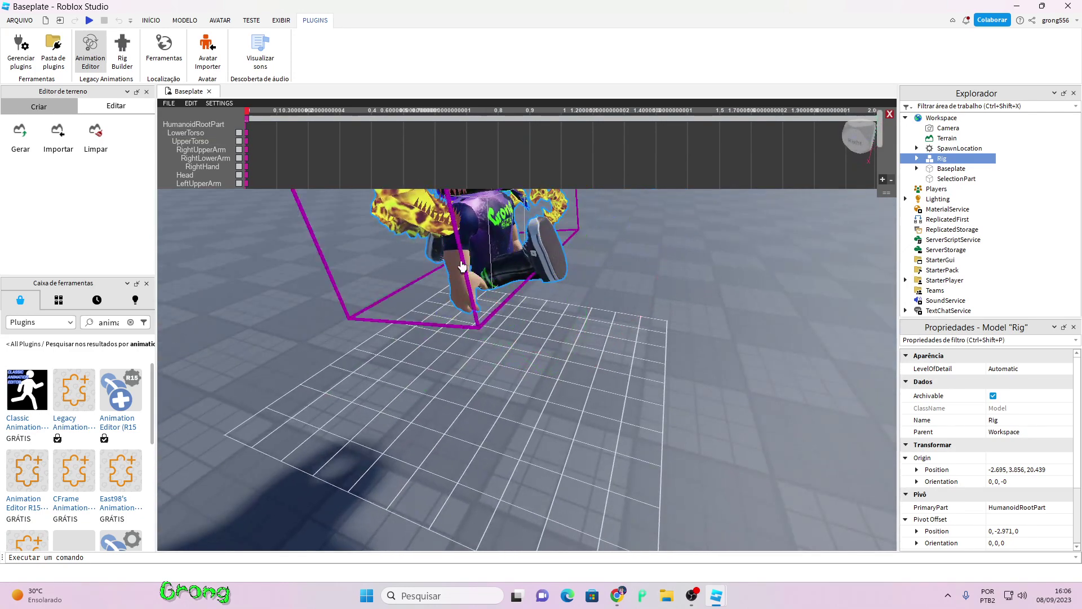
right_drag(461, 266, 461, 266)
scroll(461, 266, down, 2)
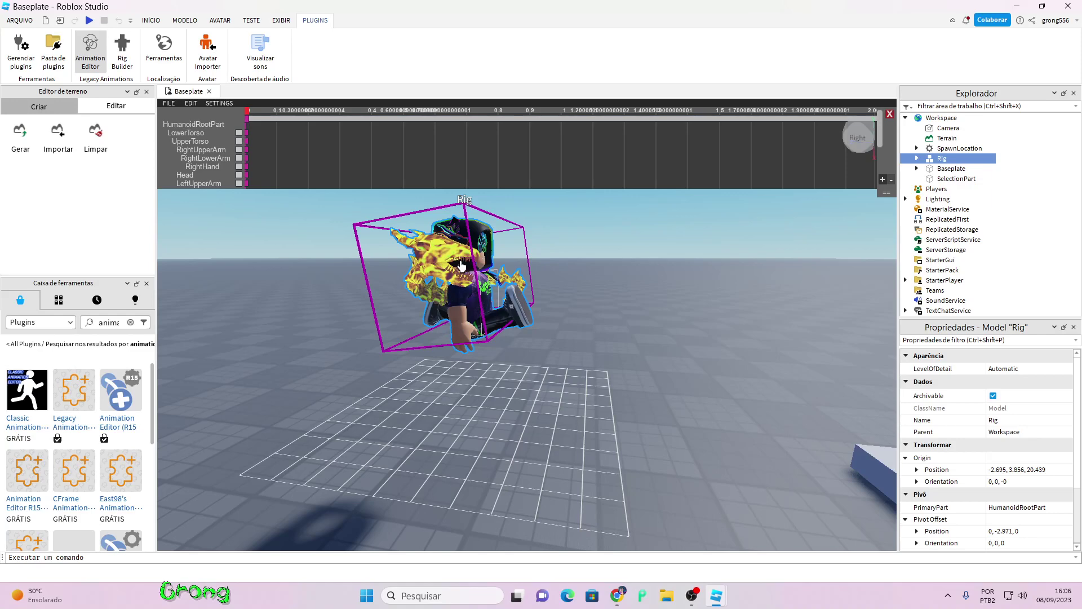
click(459, 319)
drag(465, 315, 552, 317)
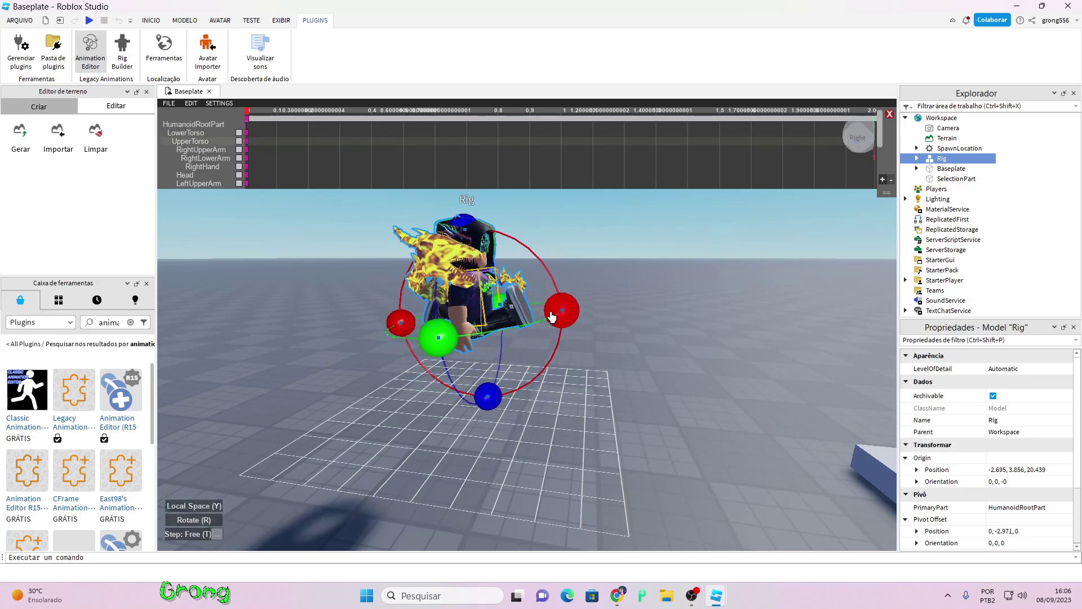
scroll(607, 316, up, 5)
click(615, 310)
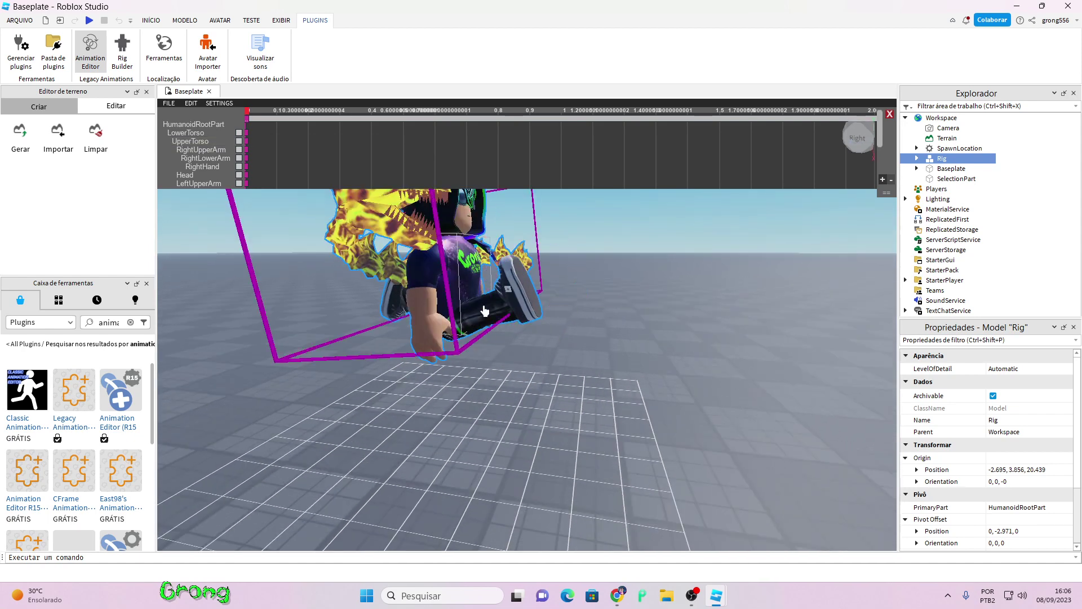
- Swing the rig's raised right leg slightly outward from the hip in the starting pose
click(497, 316)
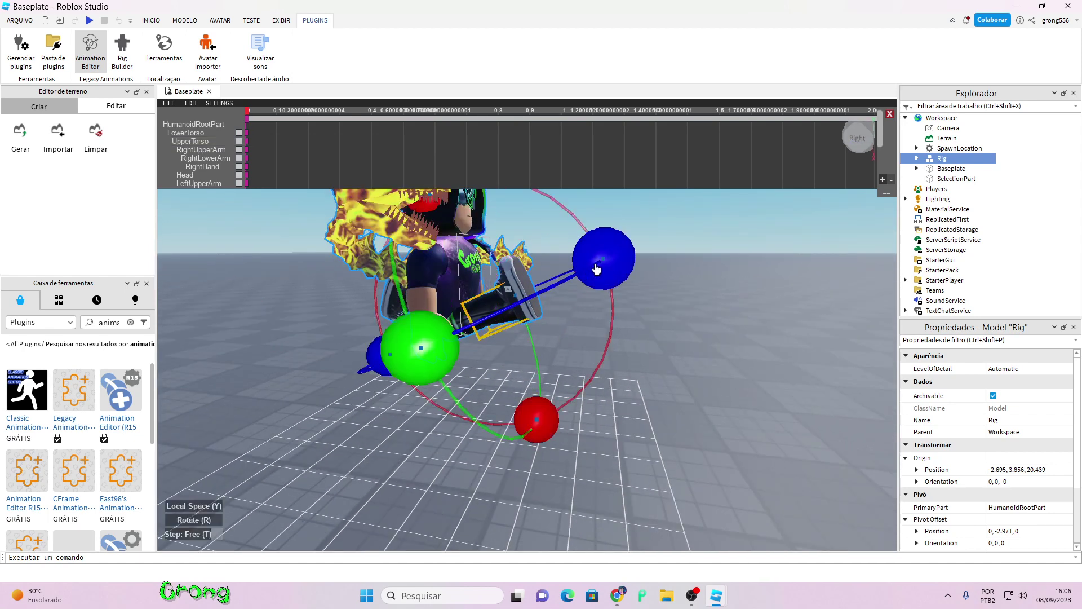
mouse_move(596, 269)
mouse_down()
mouse_move(607, 297)
mouse_move(595, 257)
mouse_move(619, 267)
mouse_move(611, 277)
mouse_up()
key(d)
right_drag(630, 281, 630, 282)
key(d)
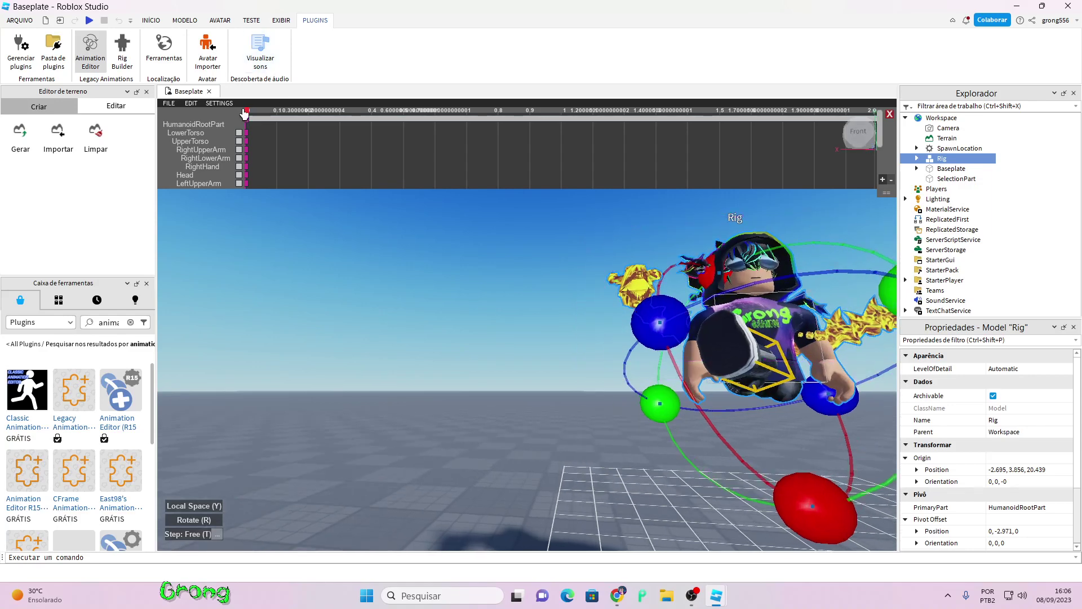
- Move the timeline cursor to 0.1 s and rotate the rig's lower torso slightly
key(f)
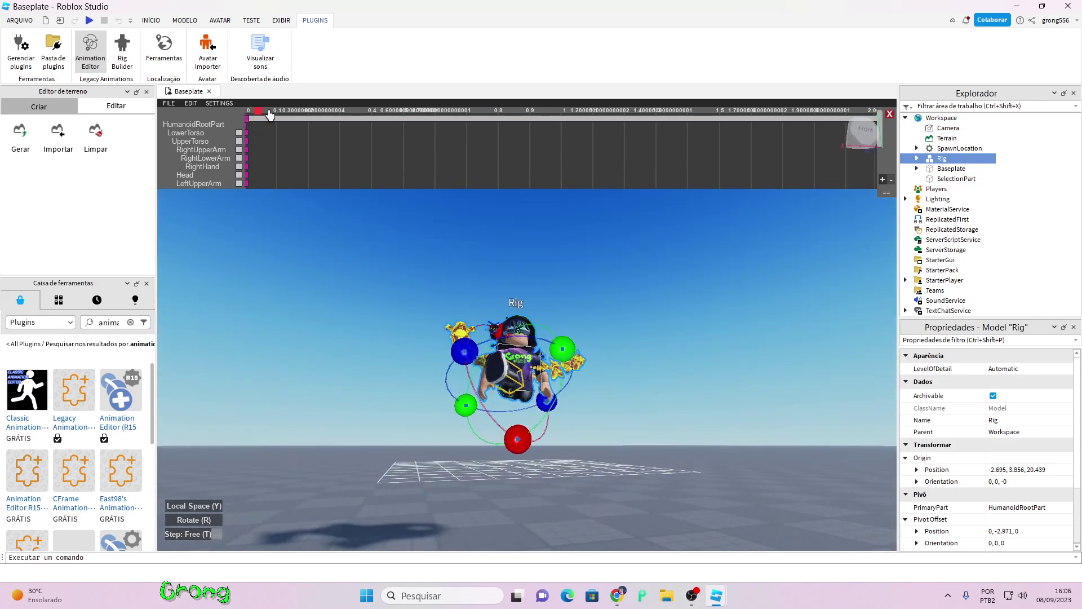
right_drag(444, 309, 434, 305)
key(w)
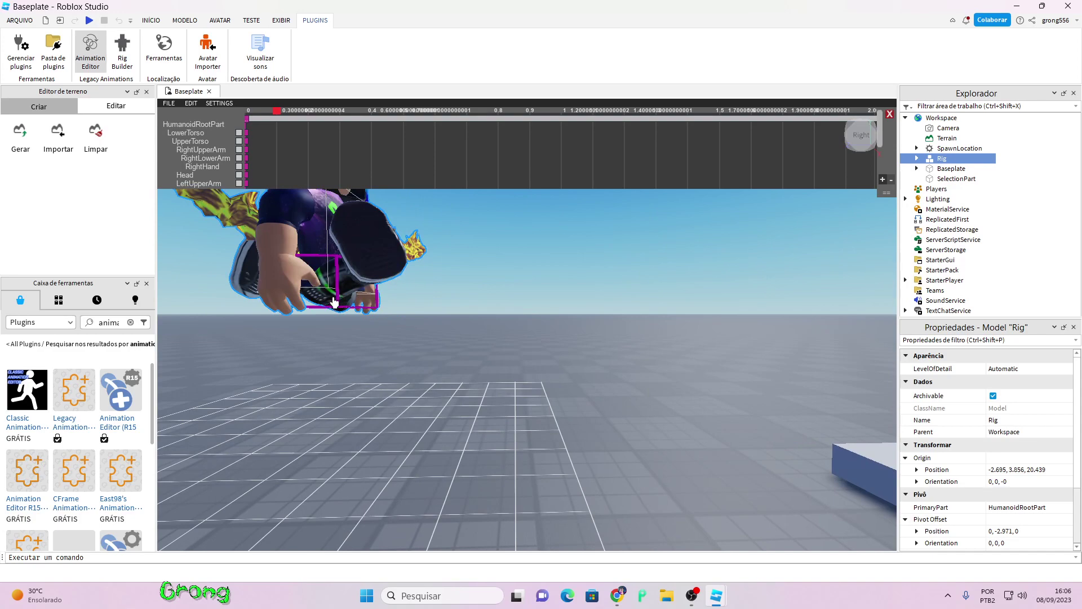
click(337, 301)
mouse_move(456, 298)
mouse_down()
mouse_move(452, 352)
mouse_move(440, 324)
mouse_move(454, 277)
mouse_up()
key(d)
right_drag(459, 361, 478, 379)
scroll(478, 378, down, 5)
click(577, 376)
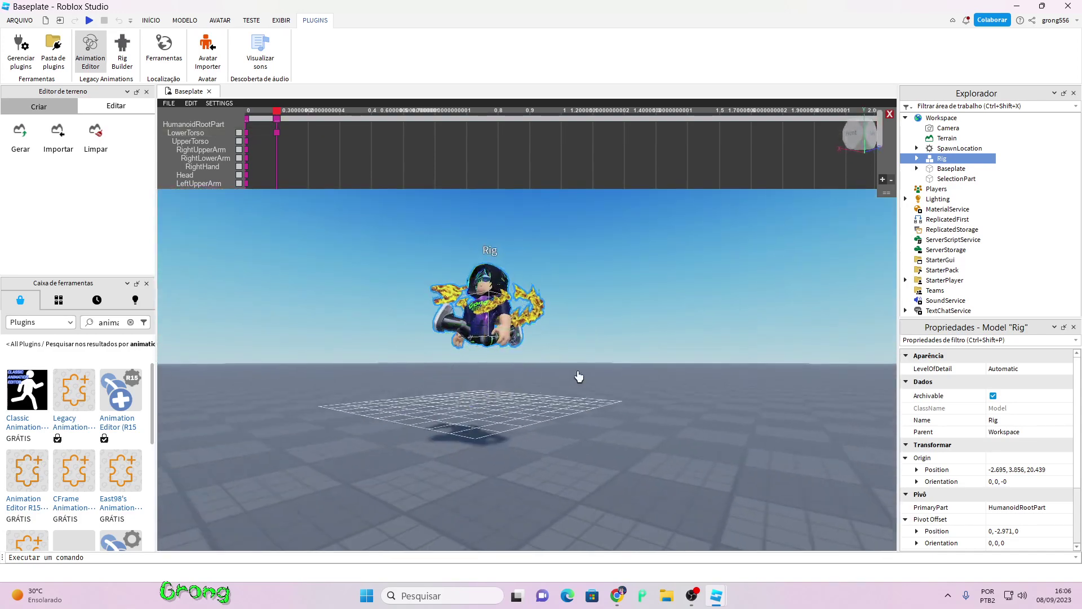
- Rotate the rig's right leg down from the hip toward vertical at 0.1 s
scroll(575, 375, up, 5)
right_drag(574, 376, 515, 379)
click(585, 355)
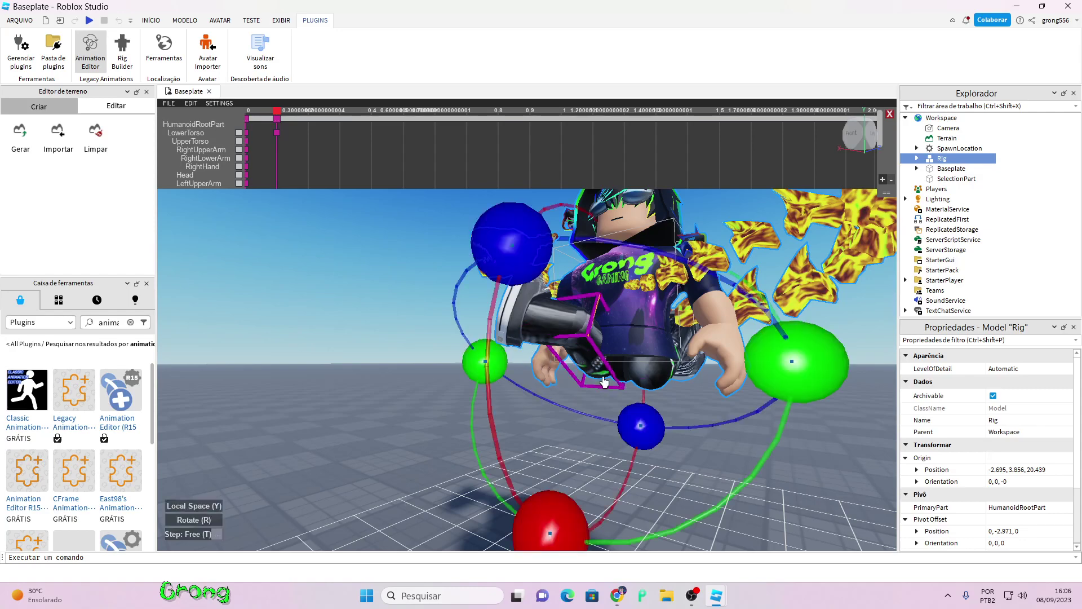
drag(560, 529, 673, 438)
right_drag(674, 438, 671, 445)
- Rotate the rig's left leg down from the hip to hang vertically at 0.1 s
click(714, 332)
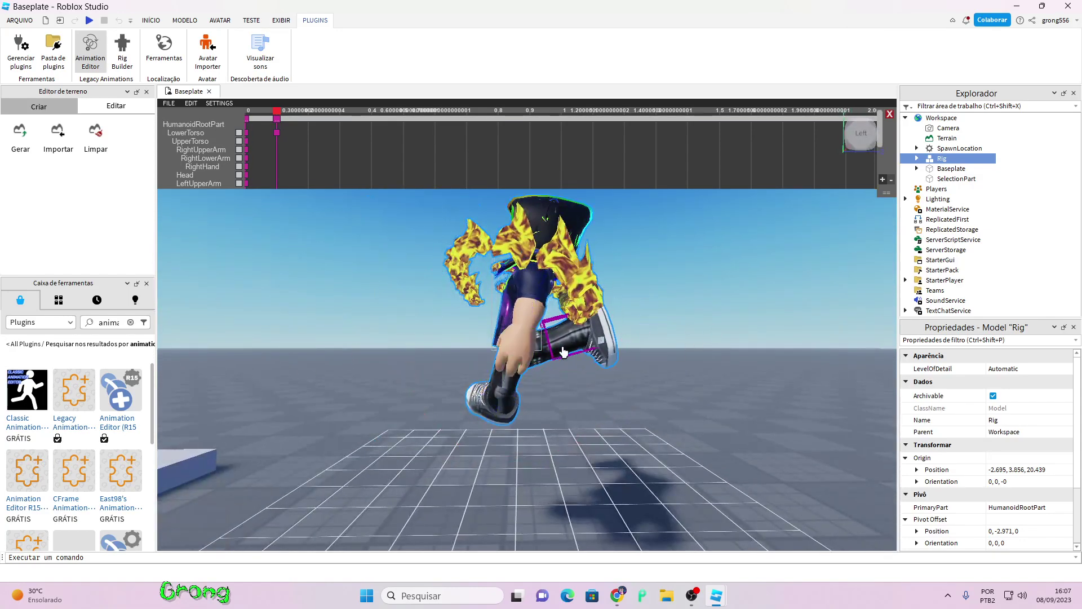
click(545, 356)
drag(632, 330, 266, 251)
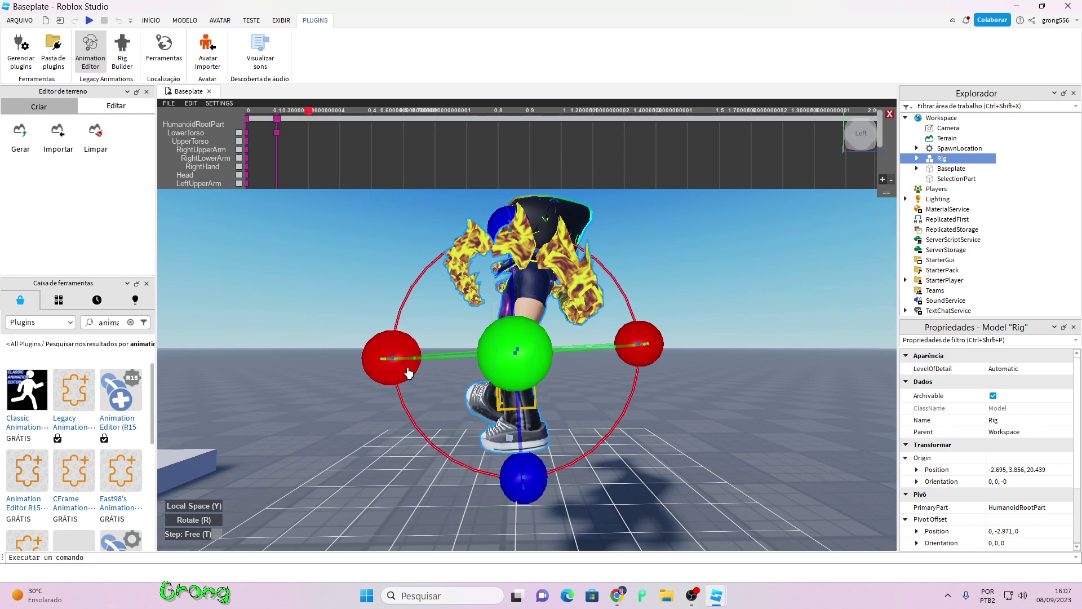
- Rotate the rig's left leg forward and up from the hip at 0.2 s on the timeline
drag(394, 360, 593, 232)
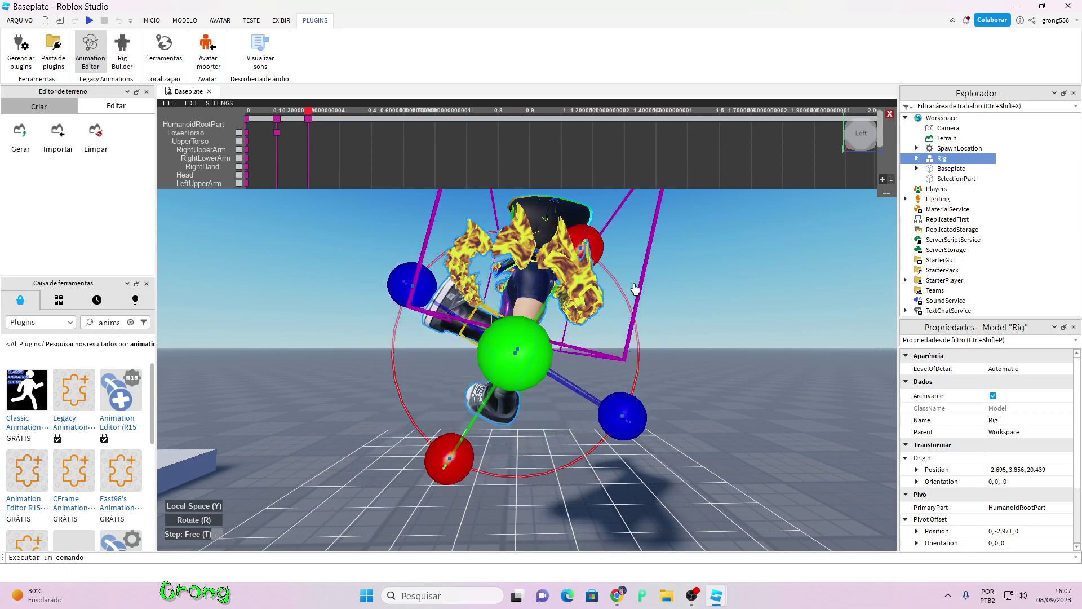
right_drag(635, 289, 710, 385)
scroll(710, 385, up, 2)
click(632, 345)
- Rotate the rig's right leg backward from the hip at 0.2 s, opposite the left leg
scroll(624, 342, down, 2)
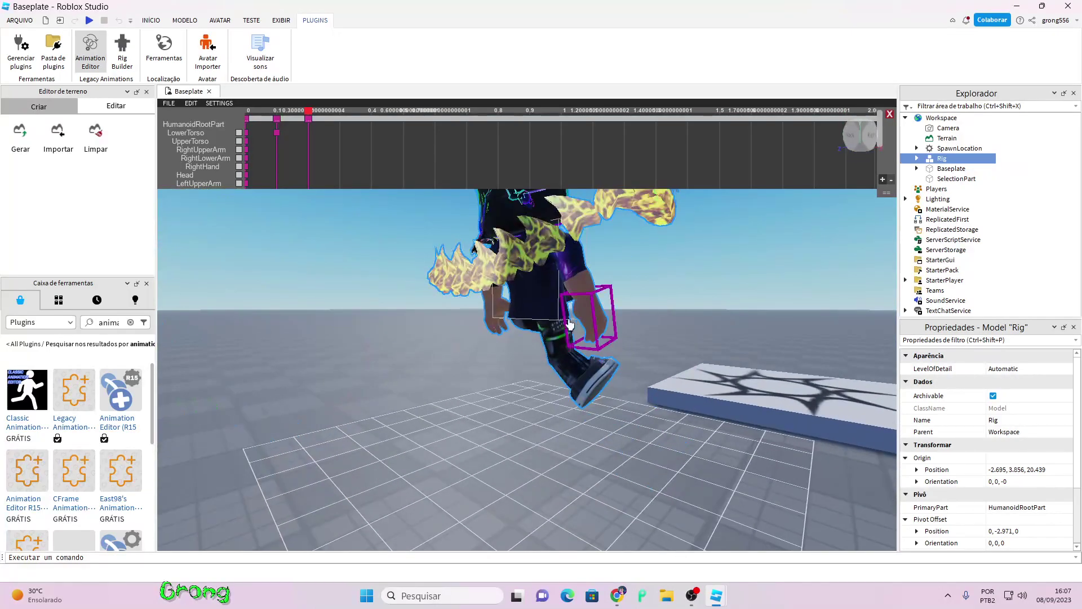
click(558, 346)
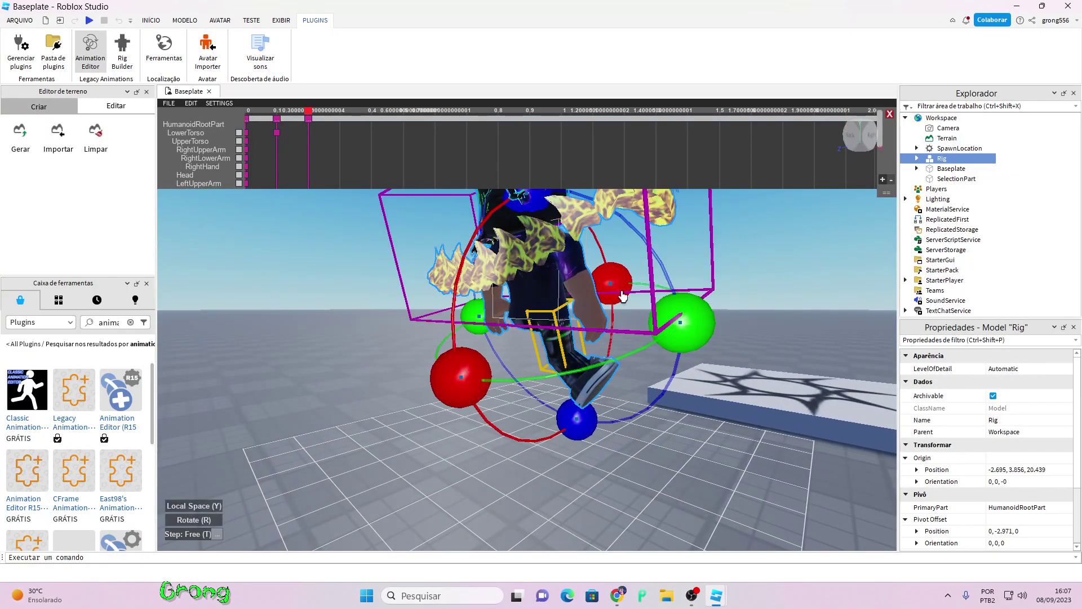
drag(475, 374, 646, 420)
mouse_move(645, 420)
right_down()
mouse_move(650, 437)
mouse_move(640, 427)
right_up()
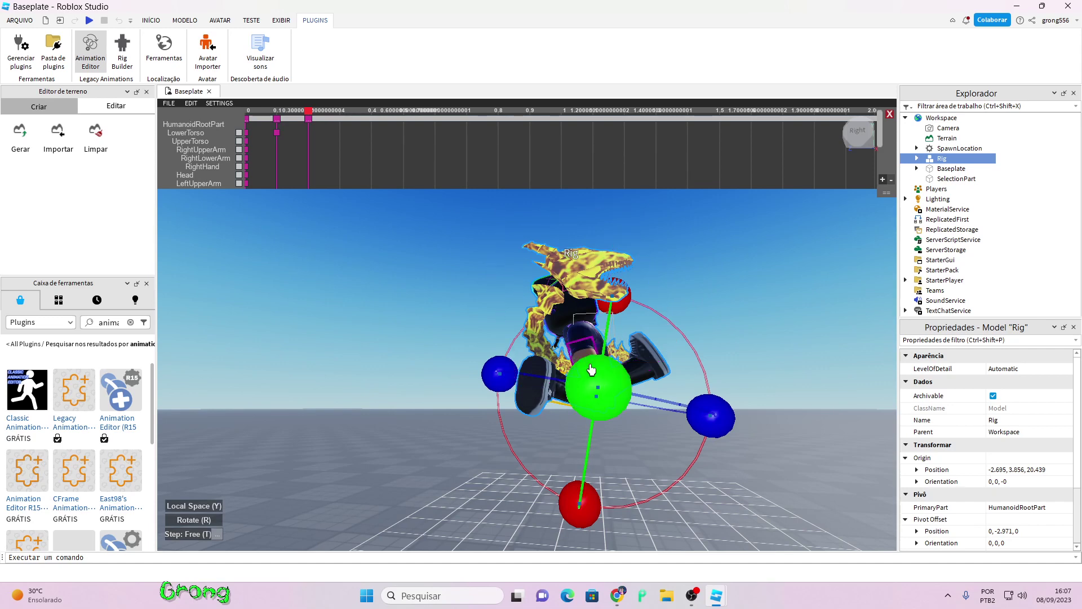
scroll(593, 369, up, 5)
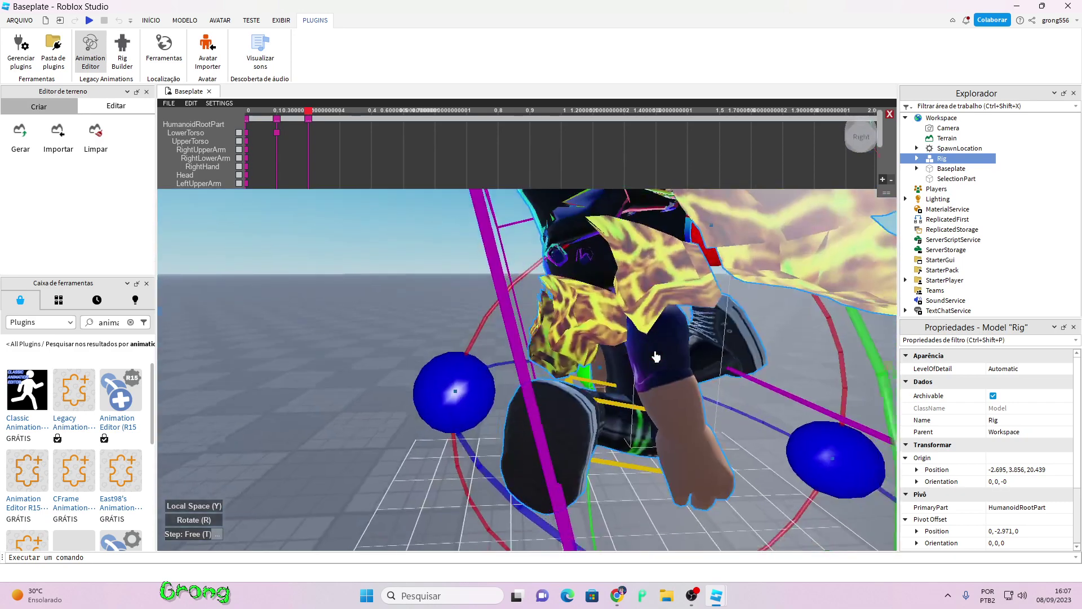
scroll(648, 385, down, 5)
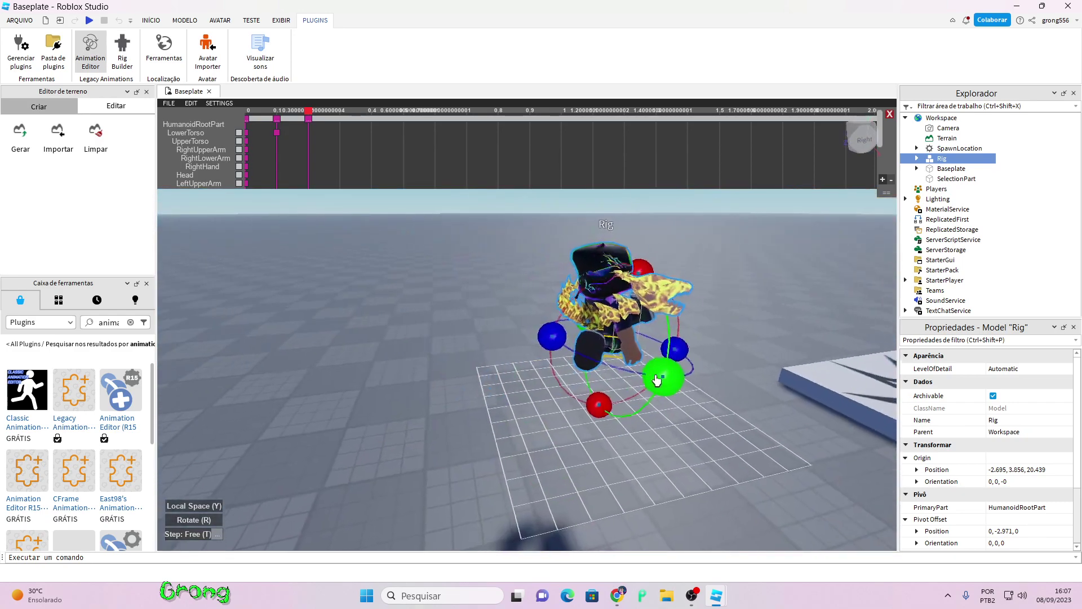
click(715, 275)
right_drag(707, 366, 564, 387)
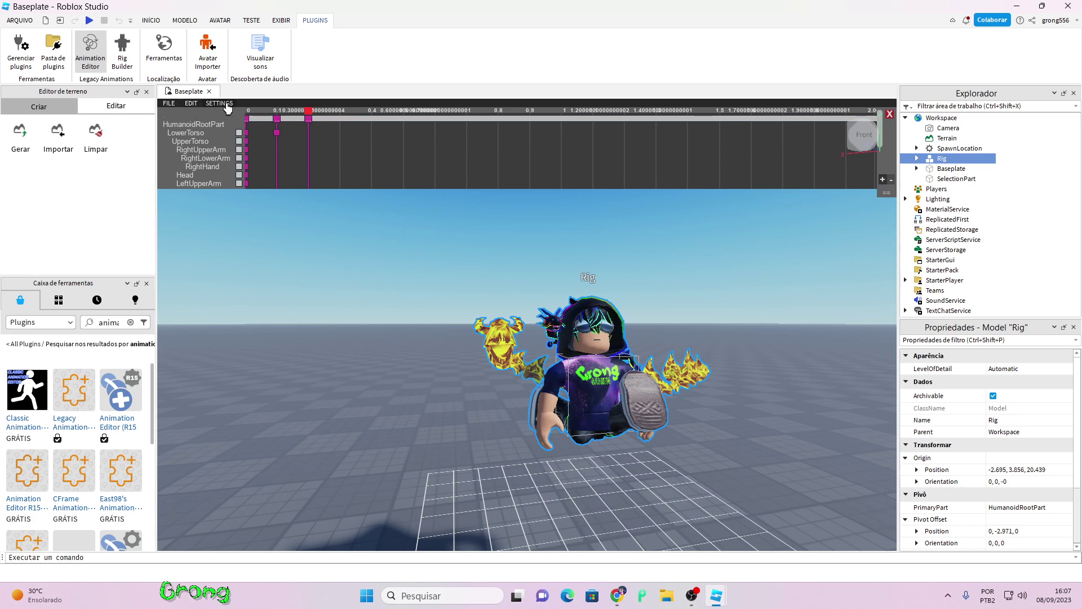
- Set the animation to loop and check the looping setting
click(191, 104)
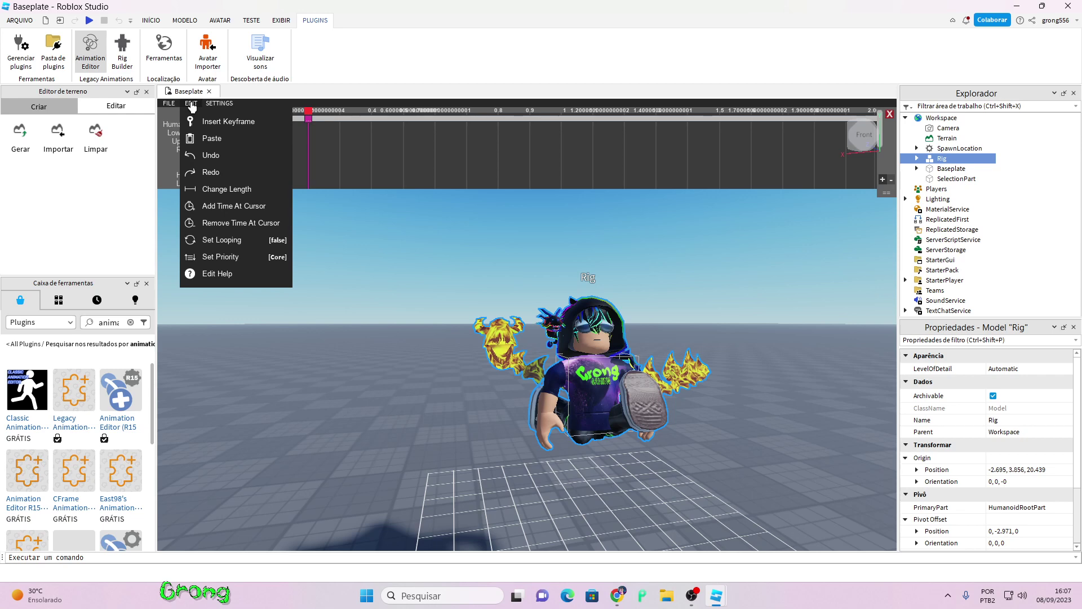
click(234, 240)
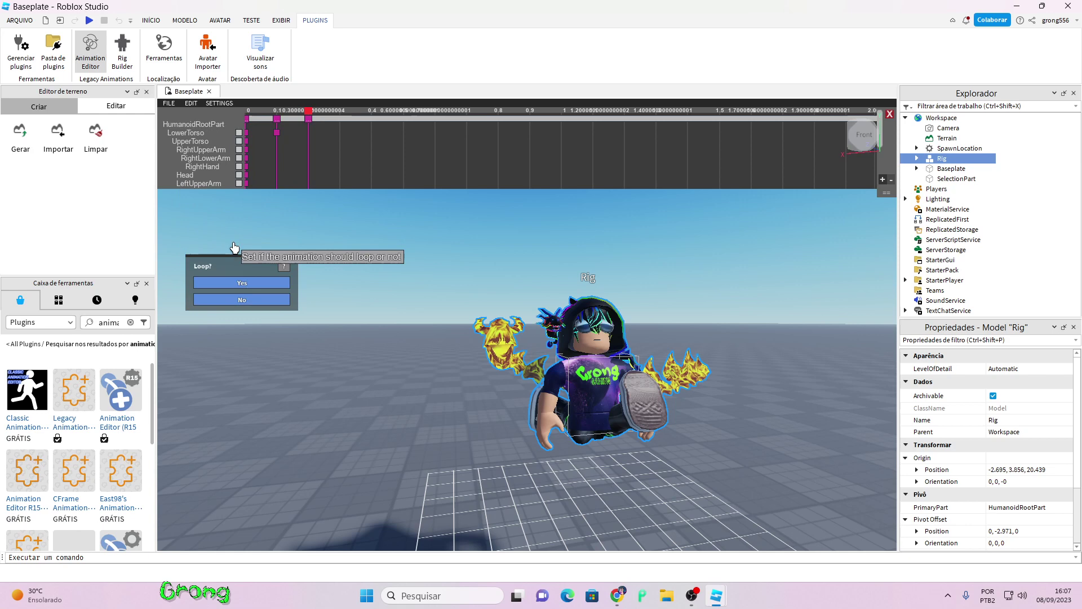
click(232, 284)
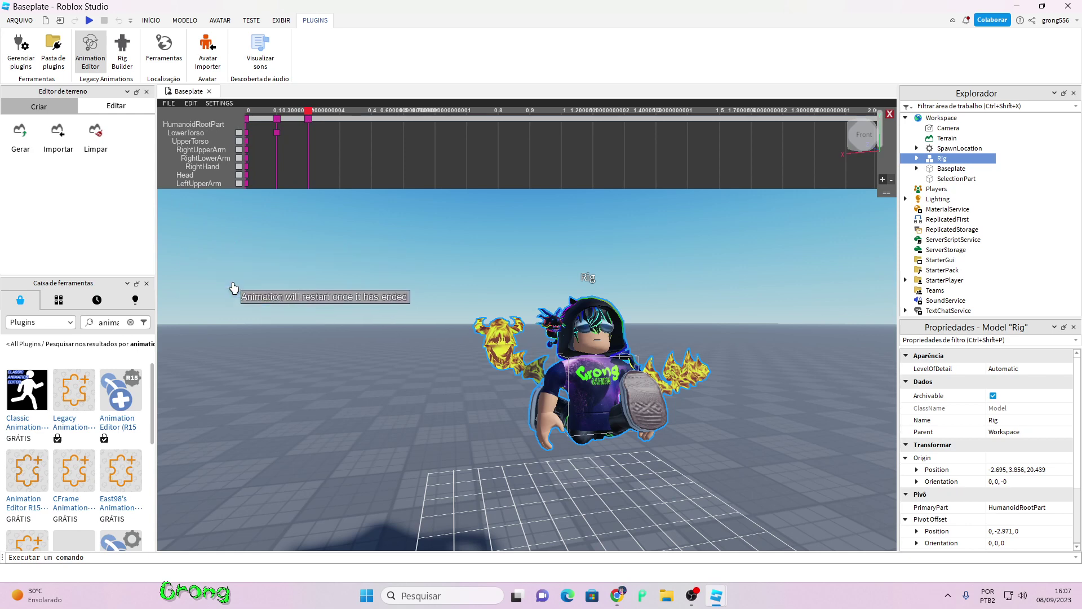
click(190, 107)
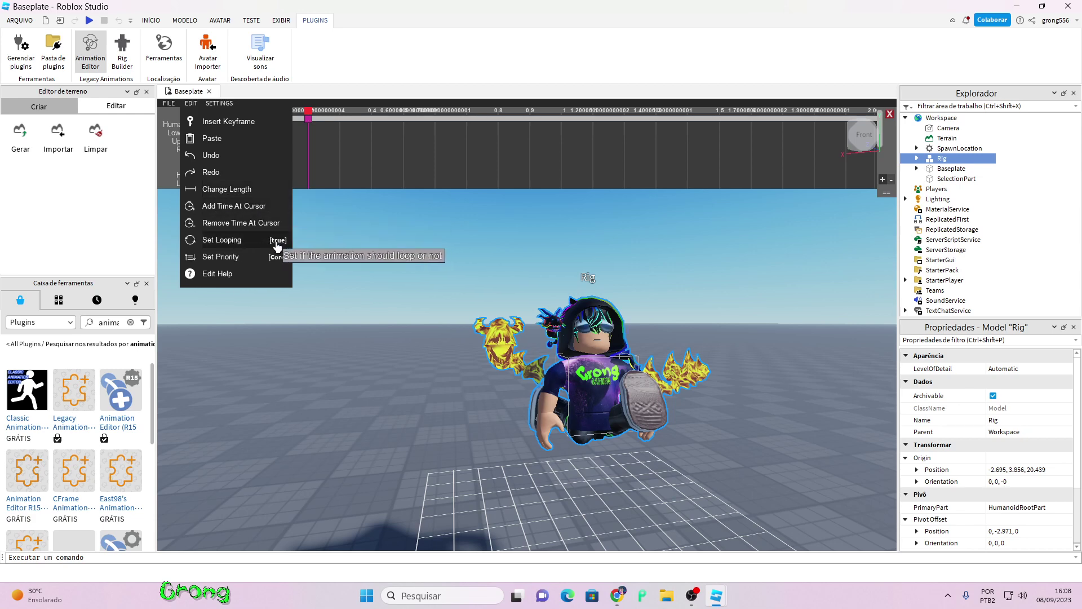
- Export the animation to Roblox with the title "Test correrrrrr gronggggg" and copy the published asset's ID
click(168, 106)
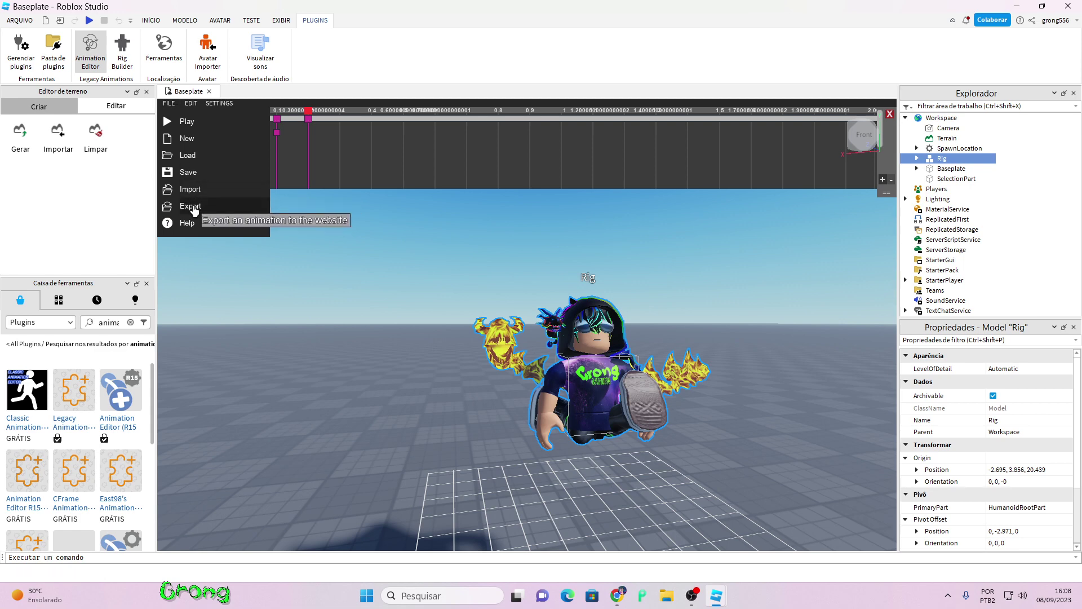
click(191, 207)
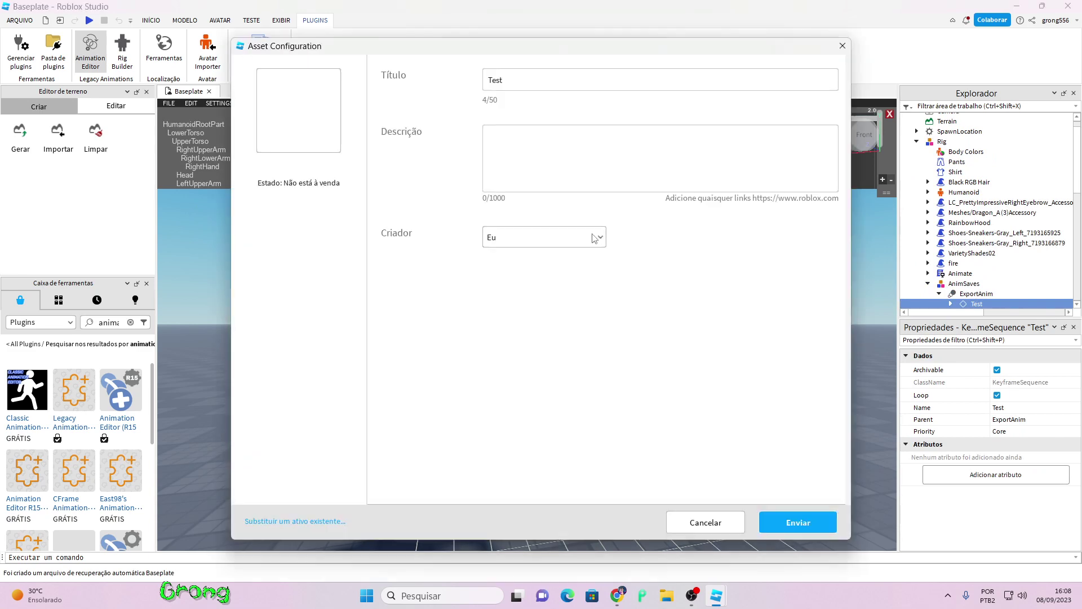
click(514, 81)
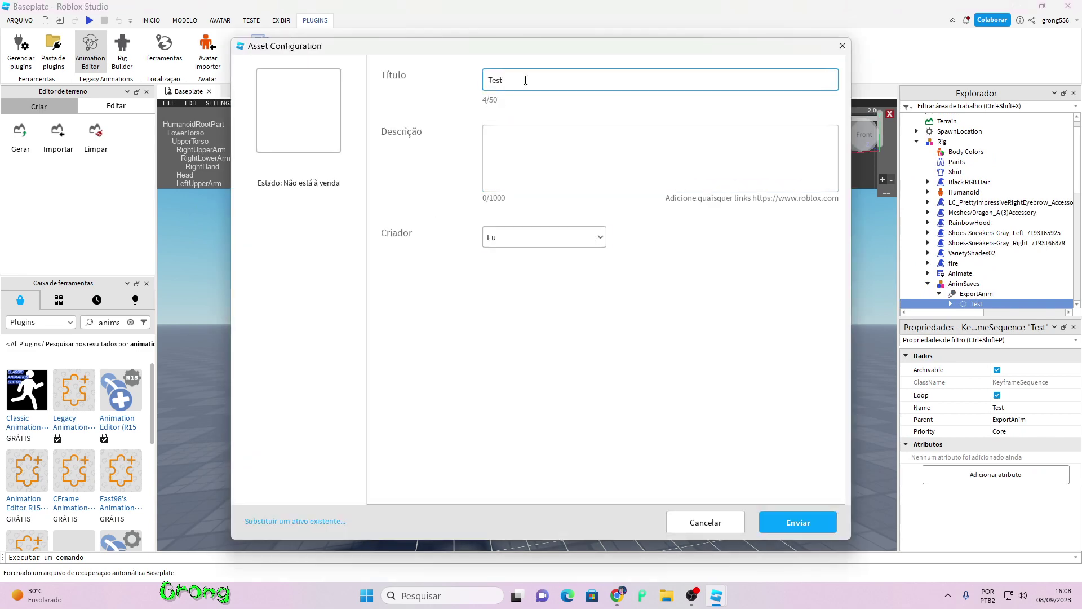
text(corren)
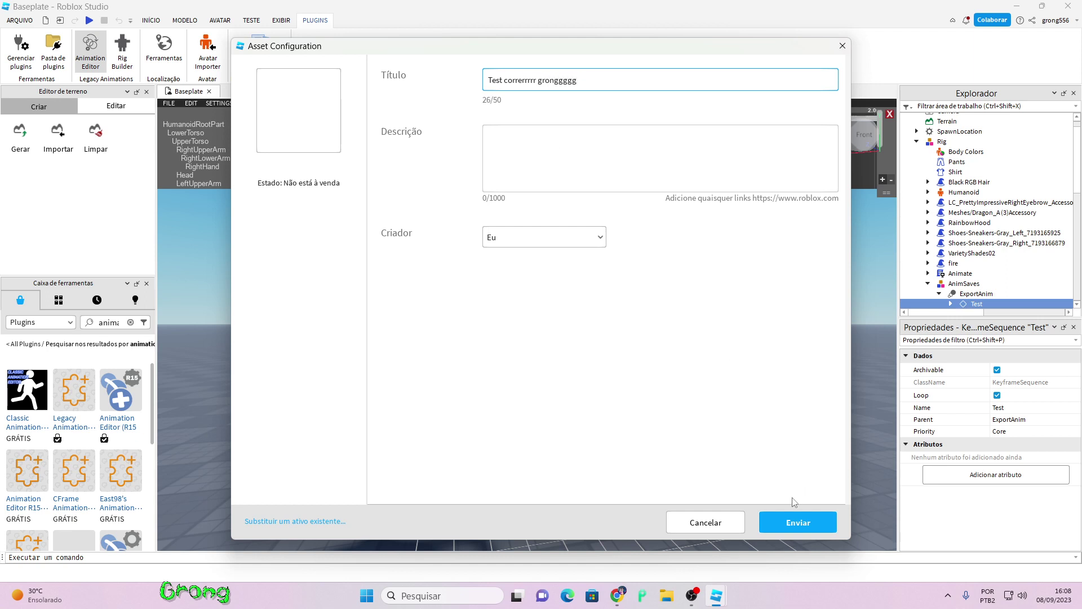
click(788, 521)
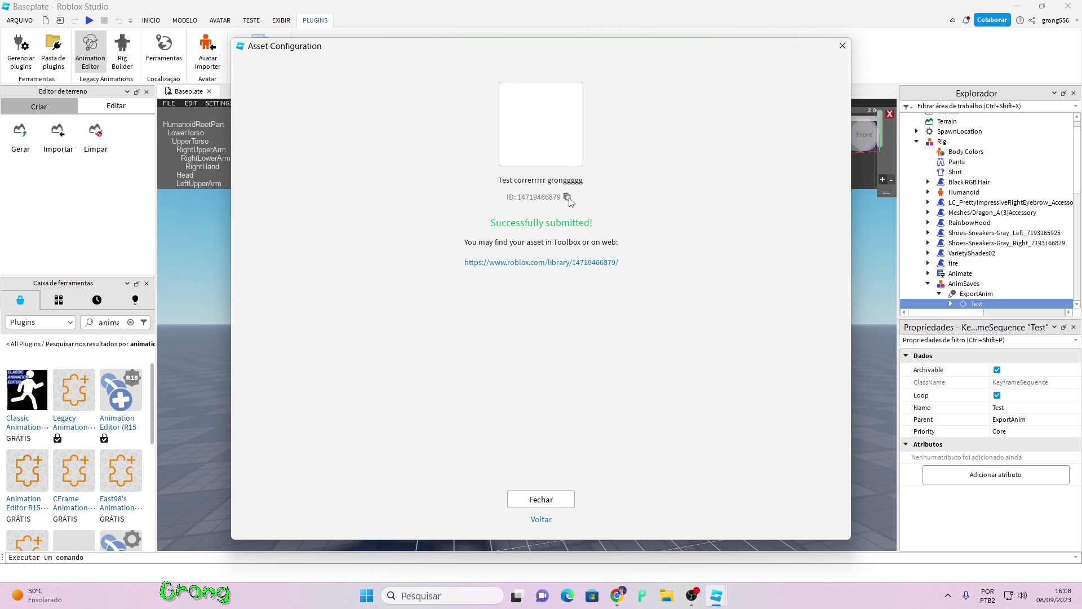
click(568, 198)
click(842, 46)
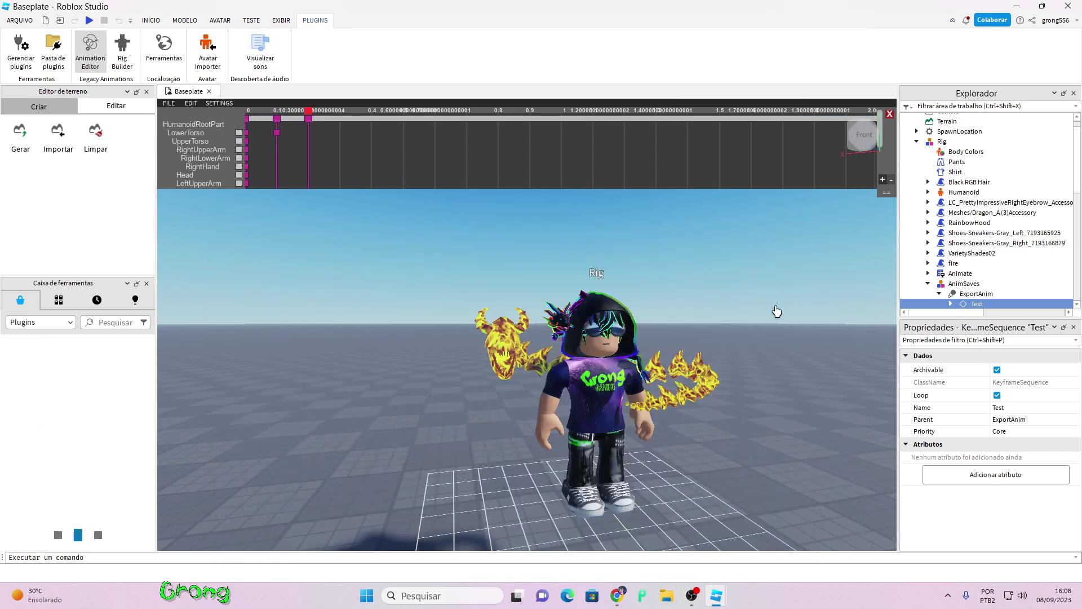
scroll(924, 191, up, 1)
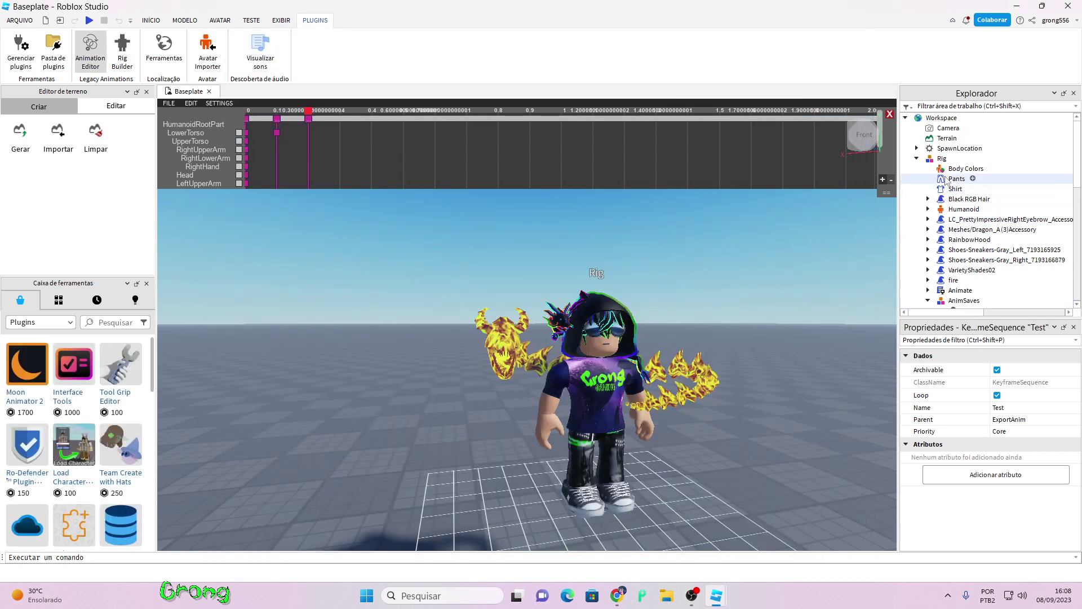
click(917, 158)
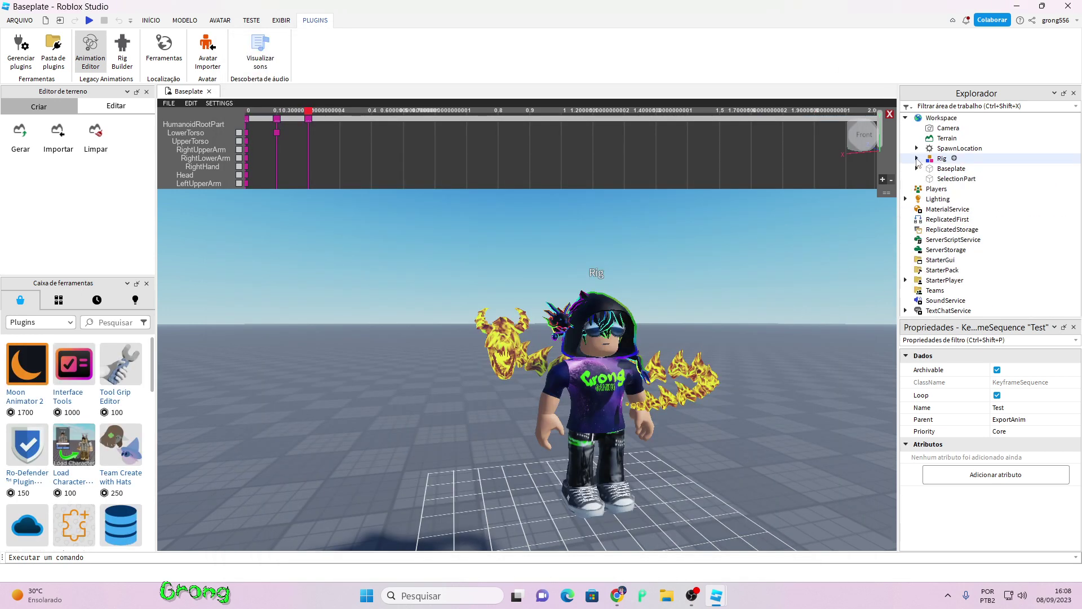
click(917, 158)
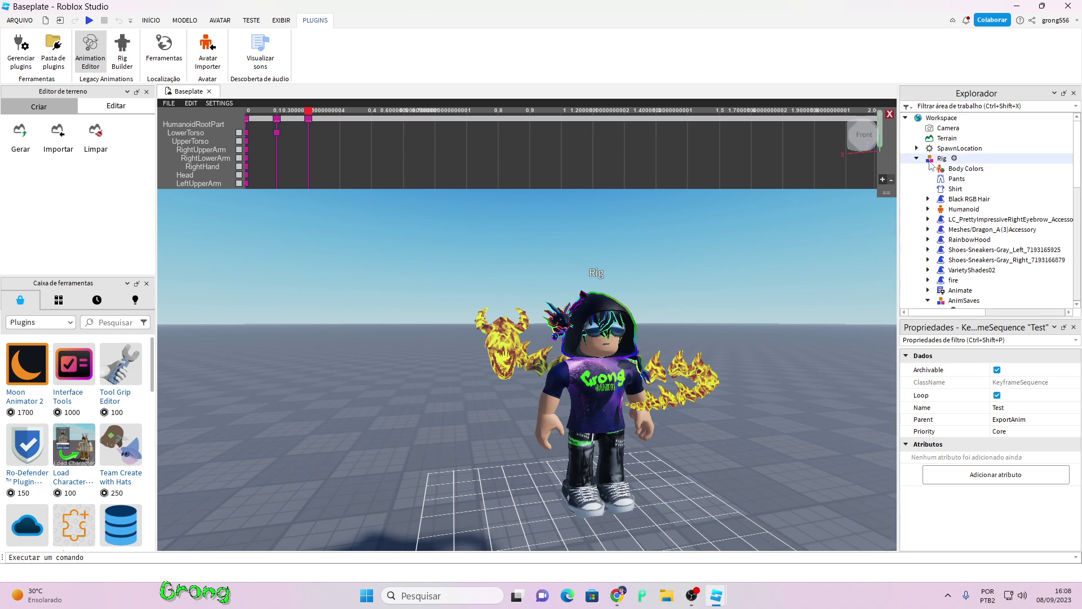
scroll(958, 265, down, 2)
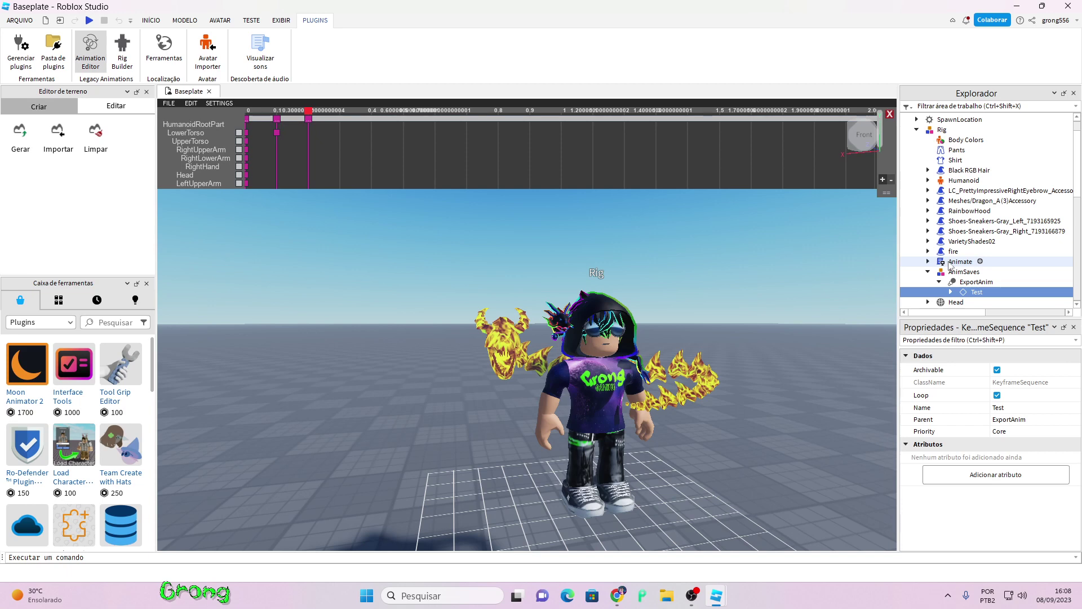
double_click(958, 262)
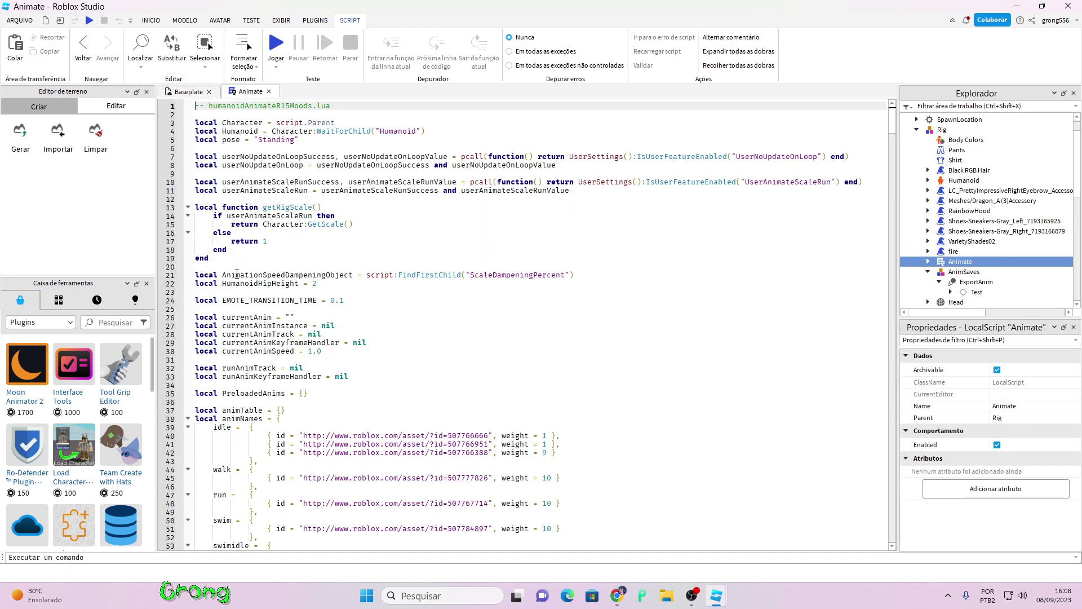
scroll(281, 252, down, 3)
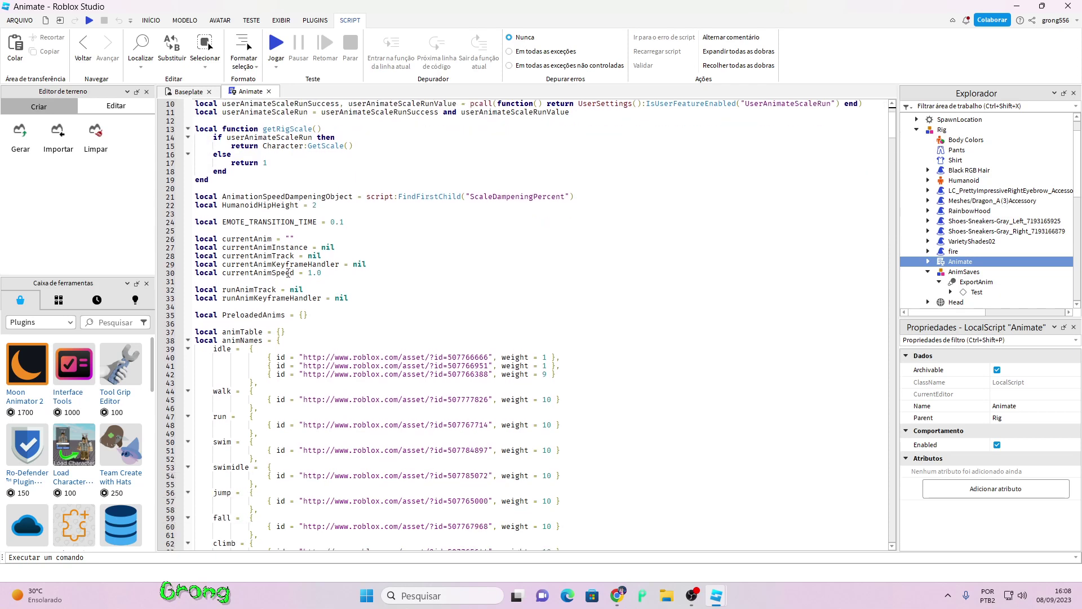
scroll(351, 348, down, 2)
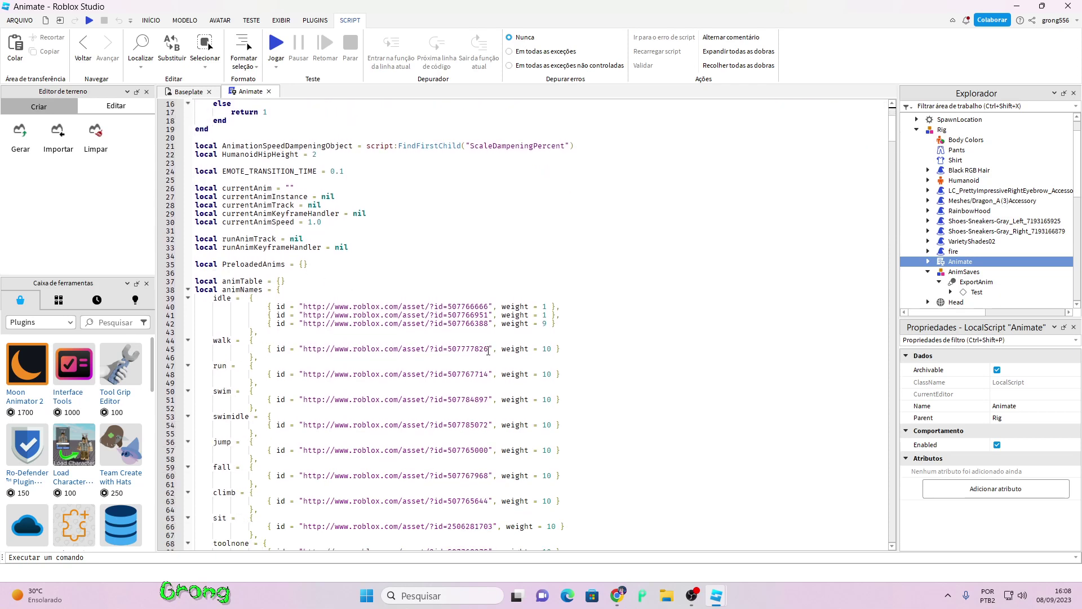
drag(489, 350, 451, 352)
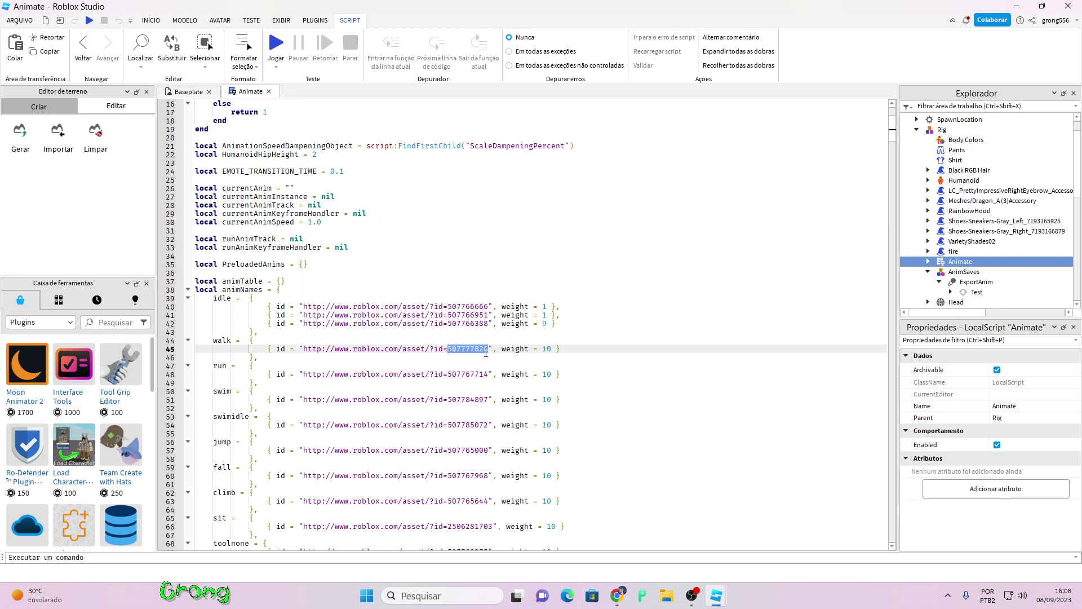
key(ctrl+v)
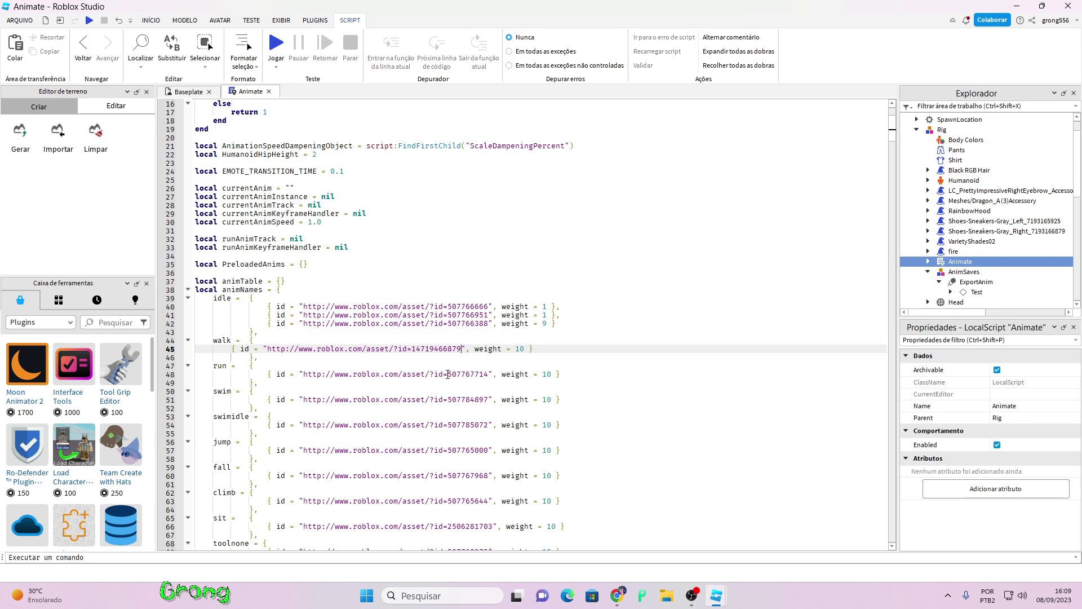
drag(448, 374, 484, 375)
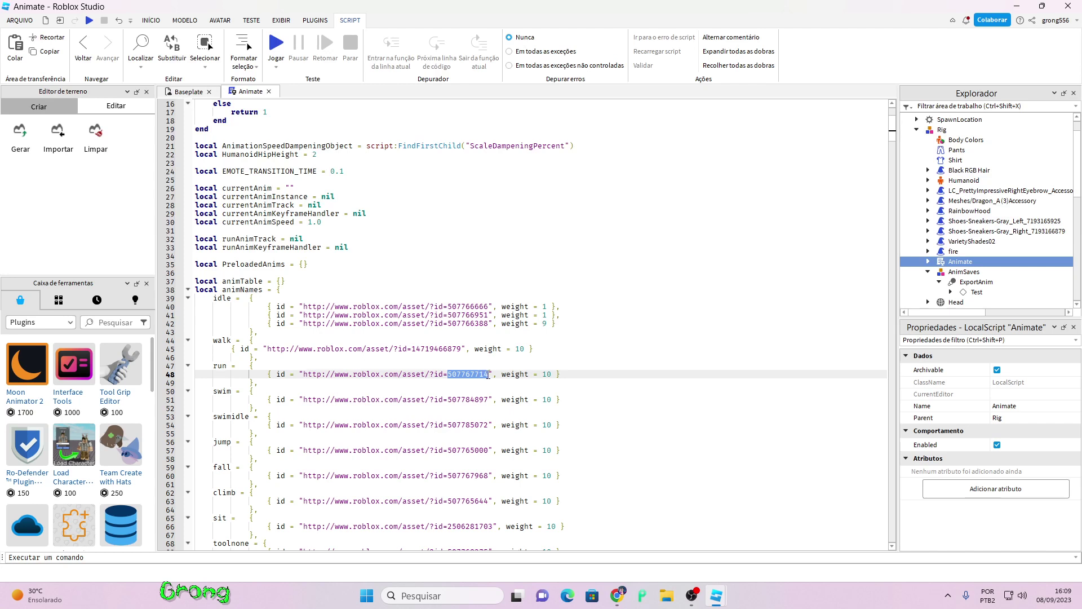
key(ctrl+v)
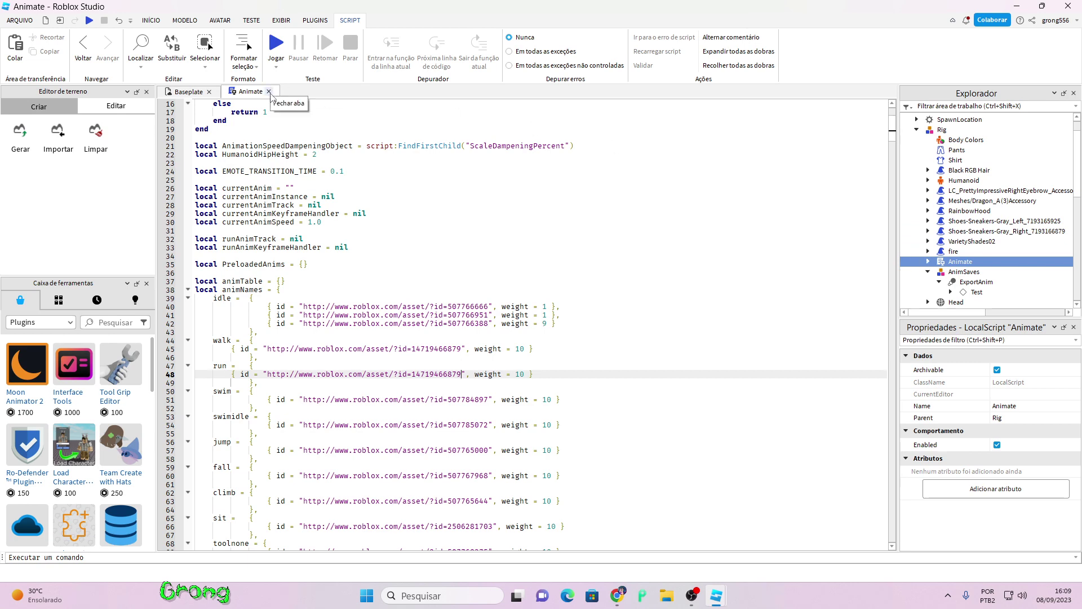
click(268, 91)
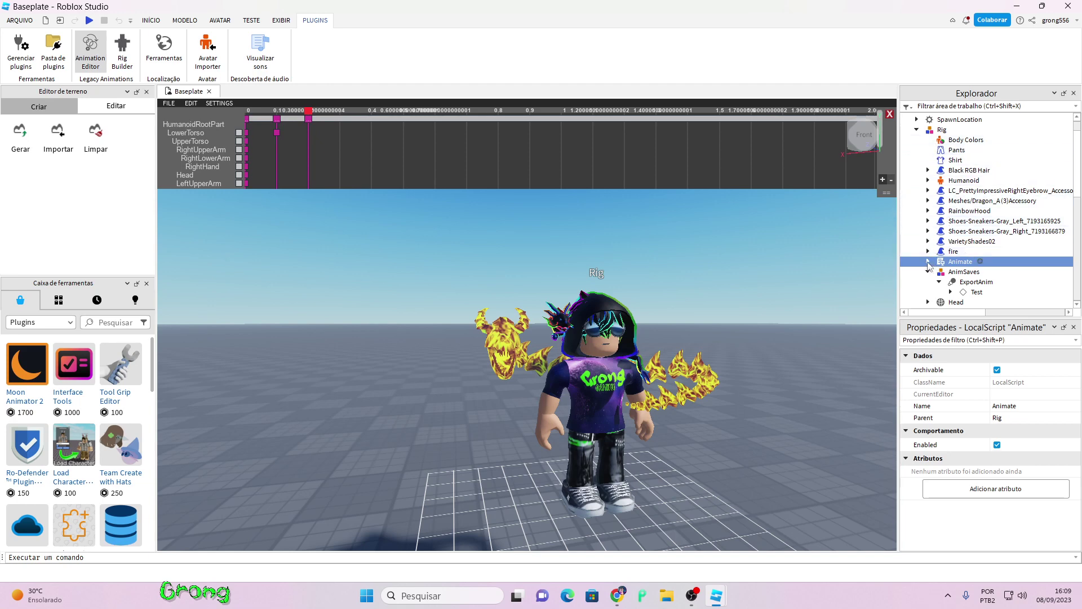
click(927, 262)
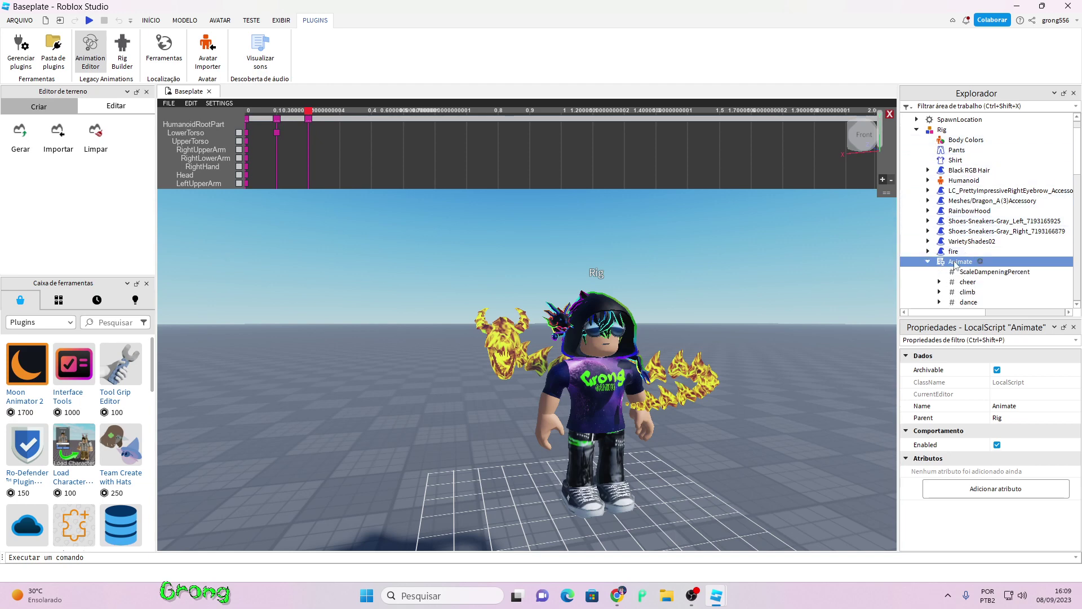
scroll(947, 264, down, 3)
scroll(954, 263, down, 3)
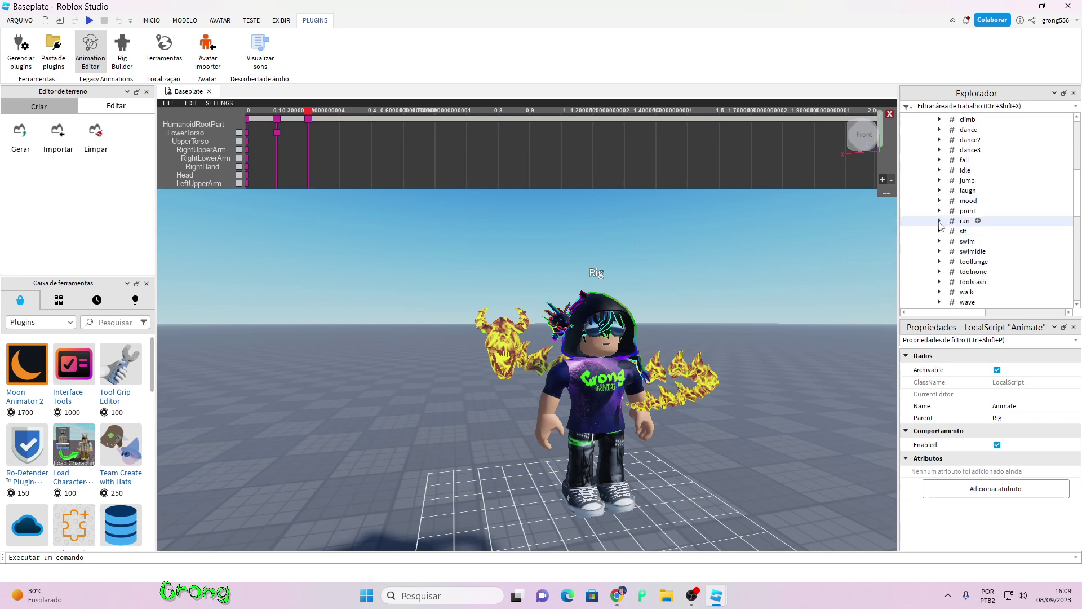
click(939, 222)
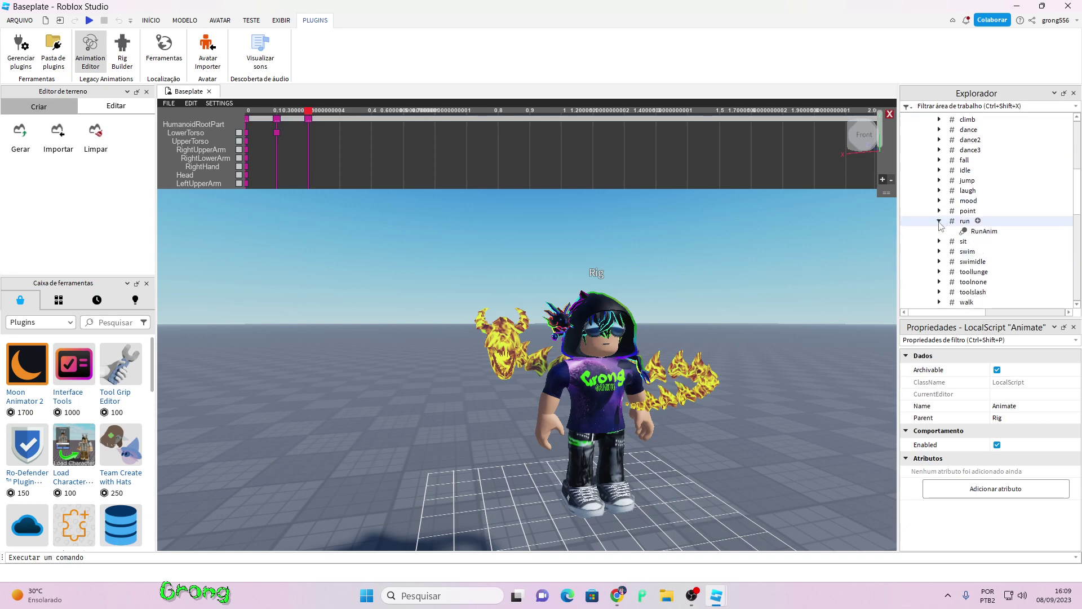
click(984, 231)
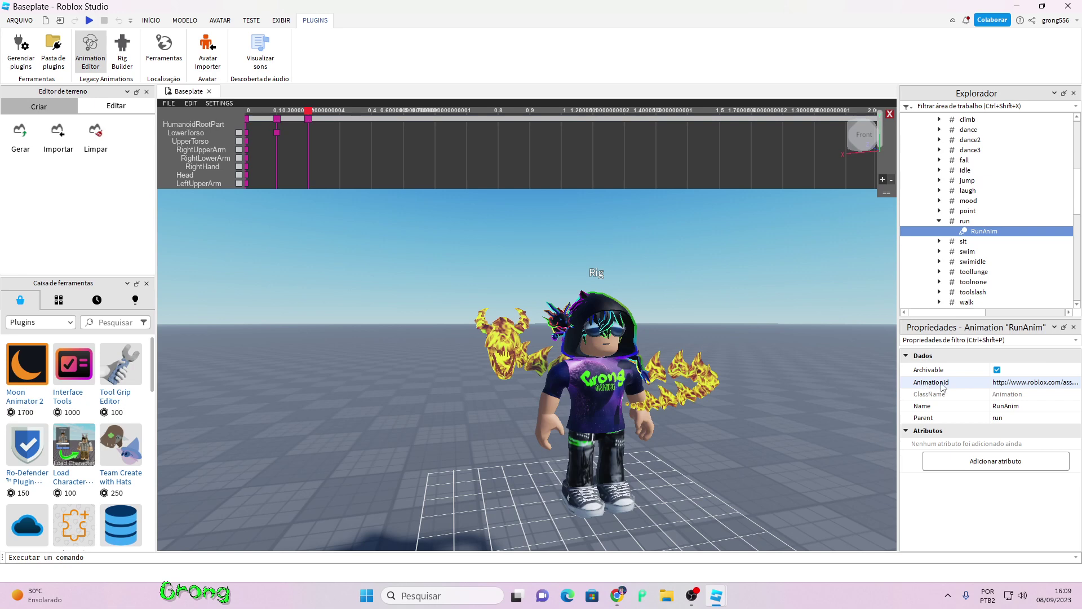
click(1028, 382)
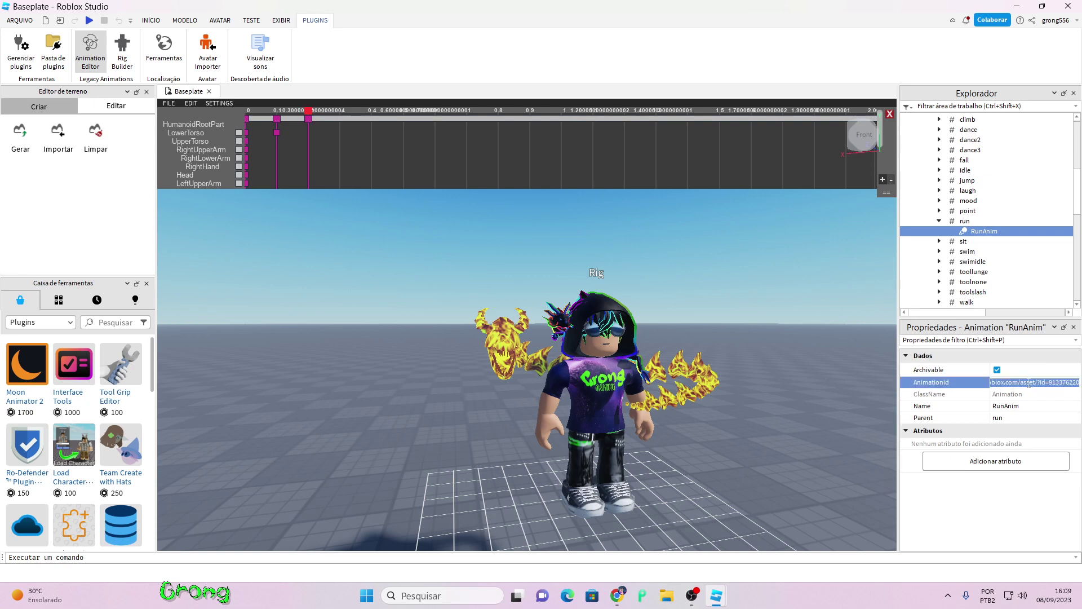
key(ctrl+v)
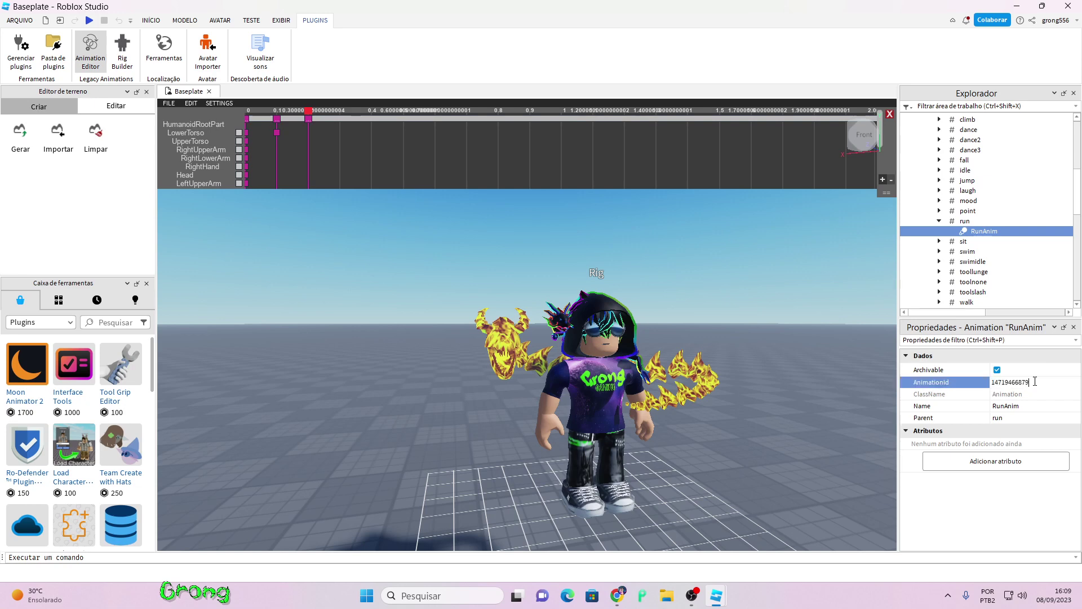
scroll(947, 265, down, 1)
click(938, 273)
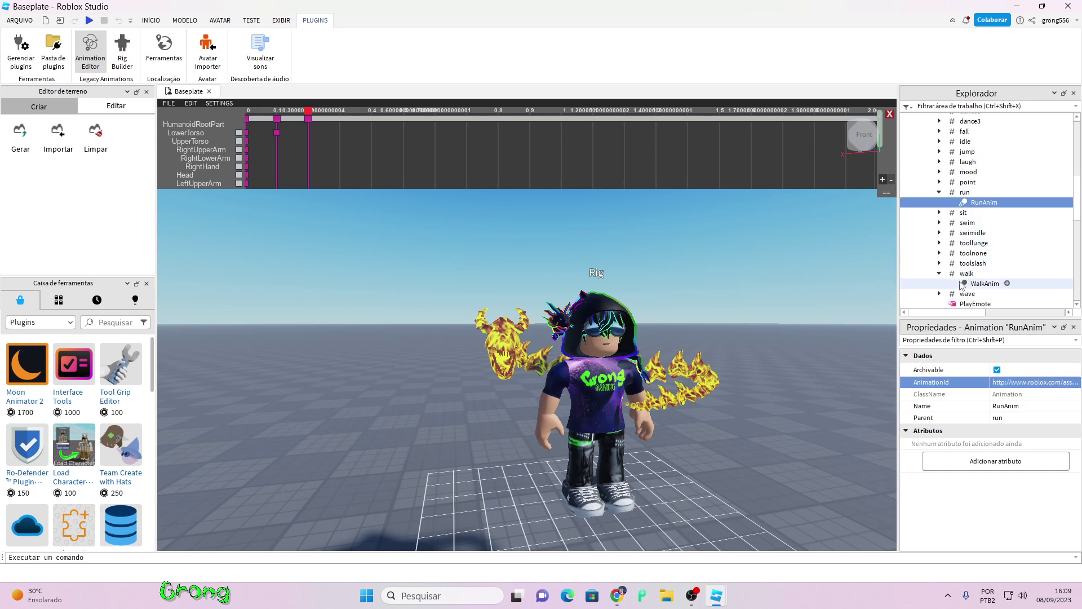
click(980, 286)
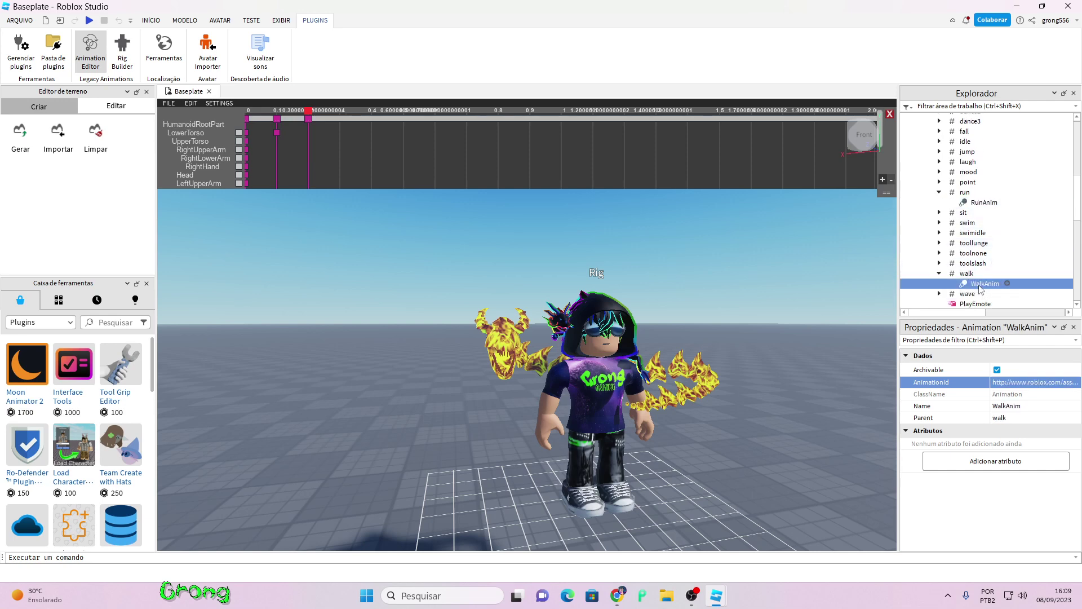
click(1011, 384)
click(973, 369)
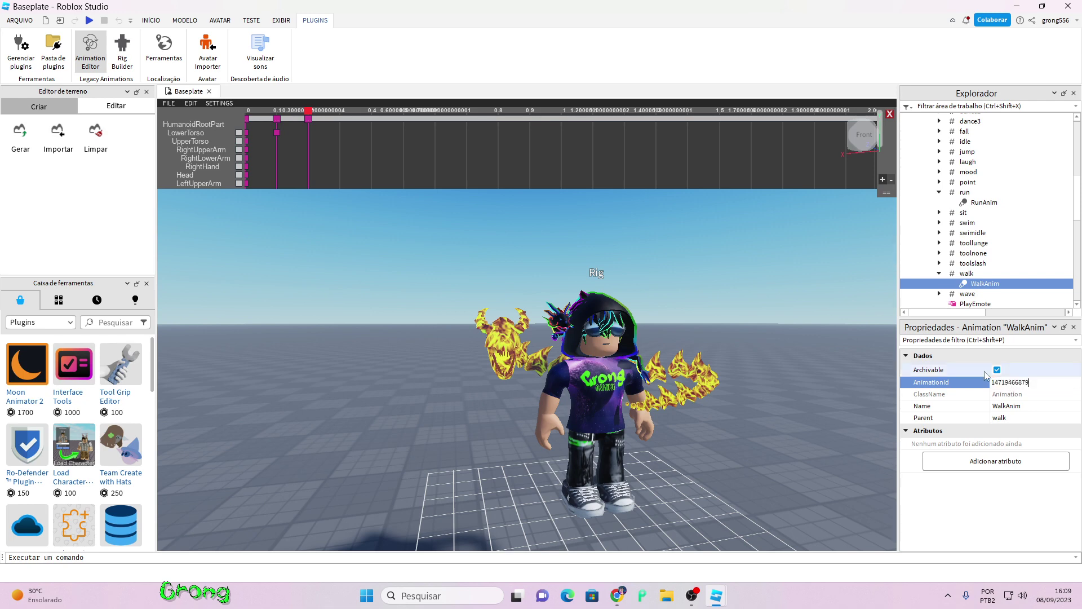
- Collapse the Animate script's contents and copy the whole script from the Rig
scroll(960, 213, up, 8)
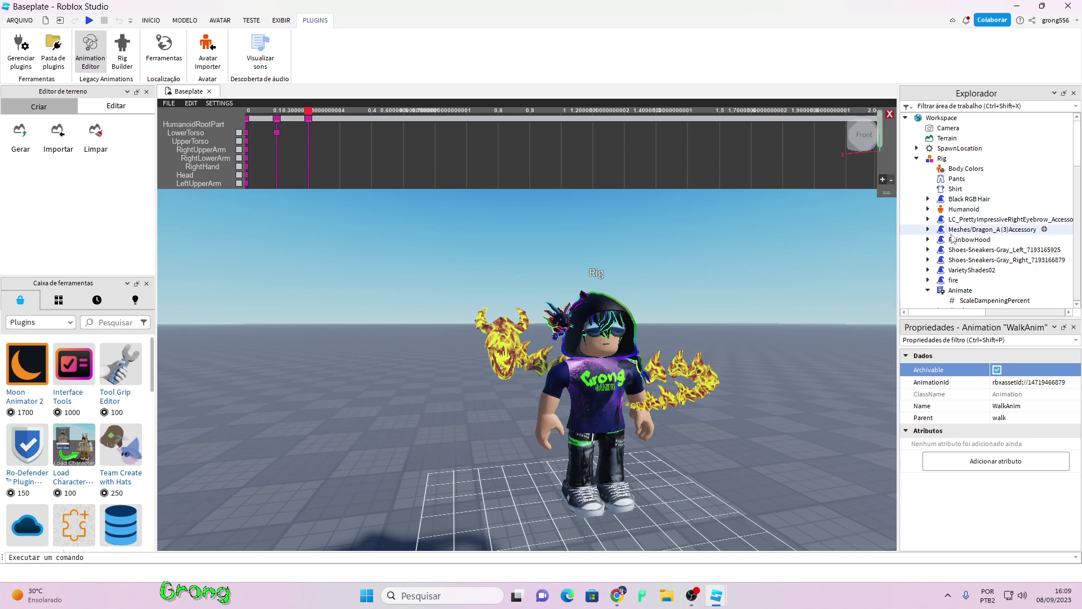
click(928, 290)
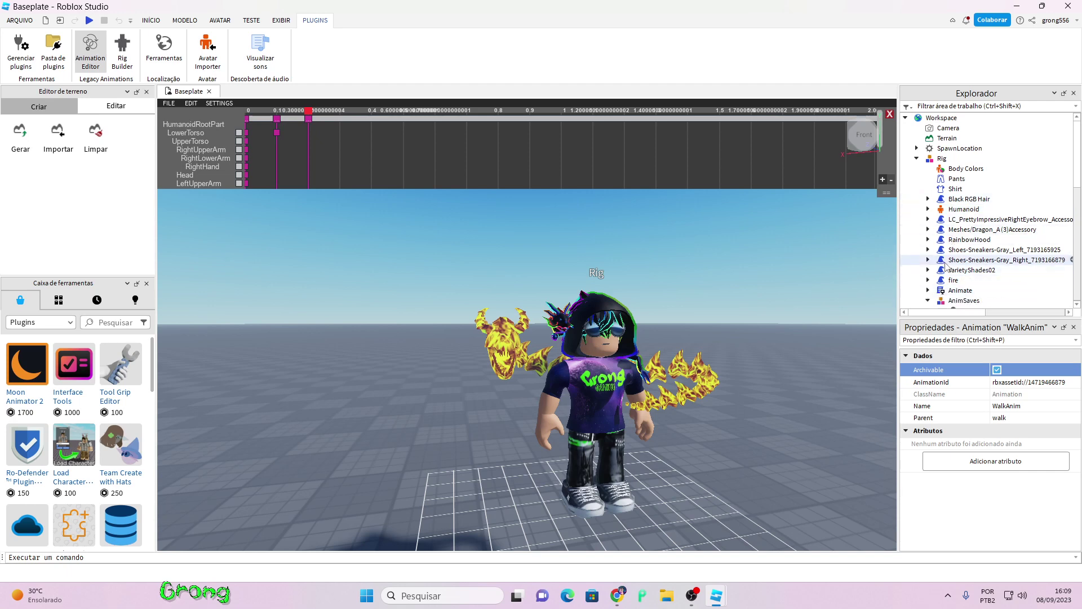
scroll(955, 265, down, 1)
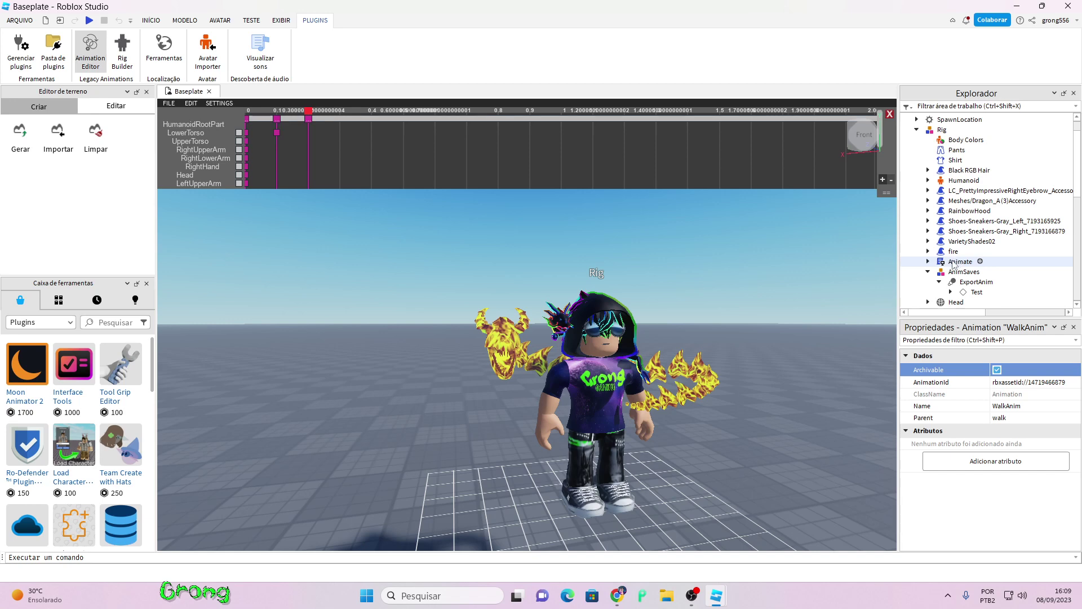
right_click(952, 263)
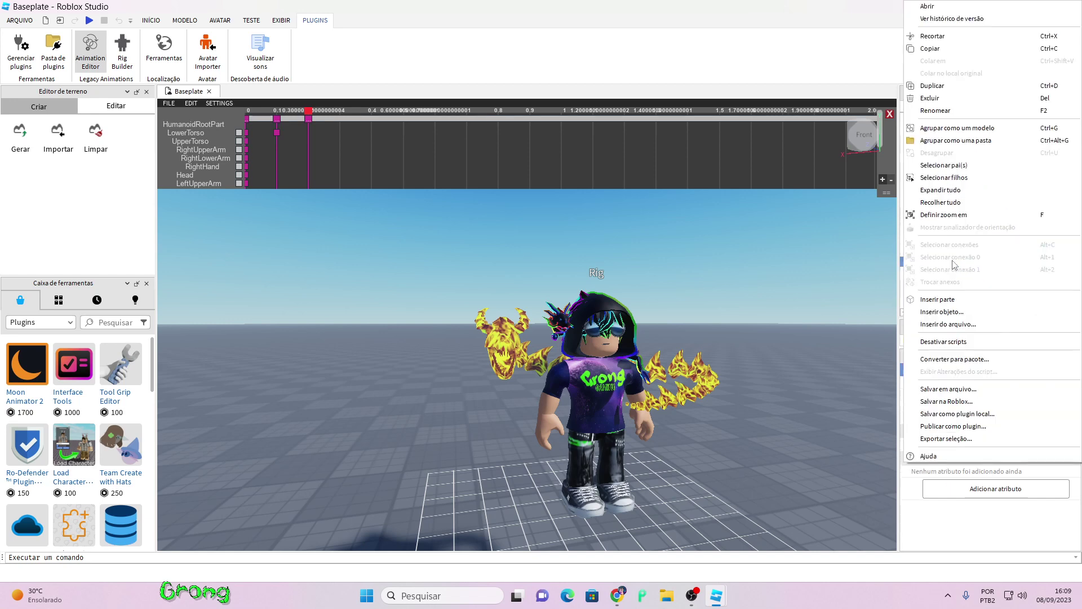
click(931, 49)
- Paste the copied Animate script into StarterCharacterScripts under StarterPlayer
scroll(952, 254, down, 8)
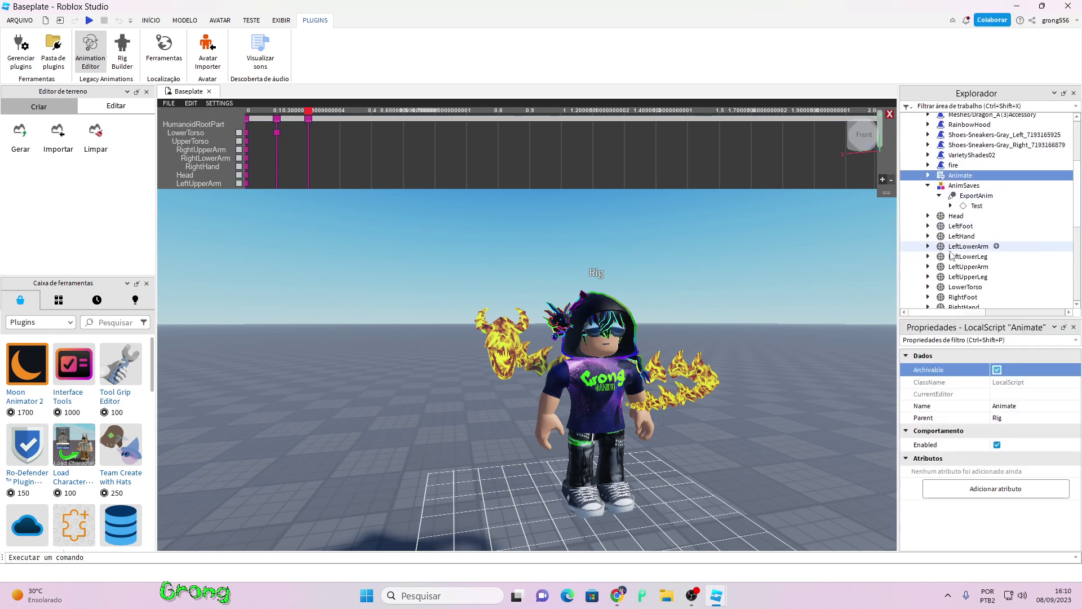
scroll(951, 255, down, 2)
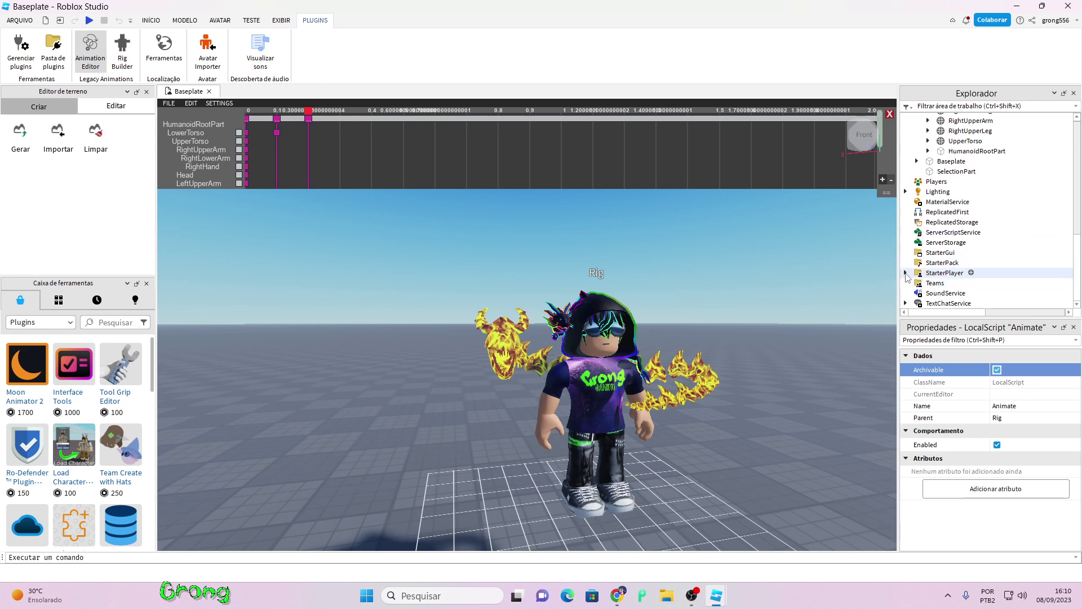
click(905, 273)
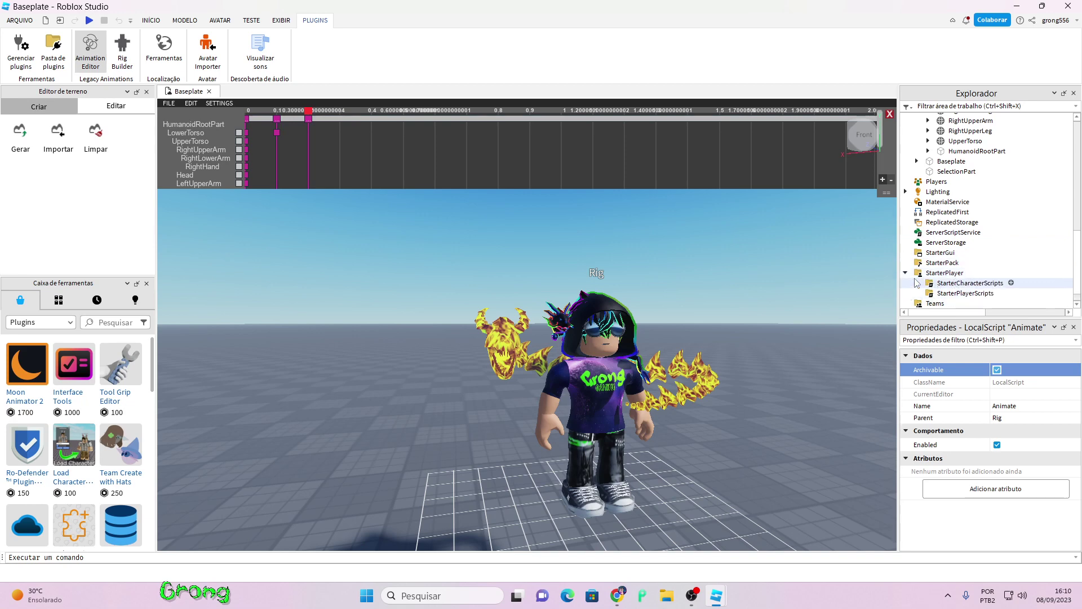
right_click(975, 285)
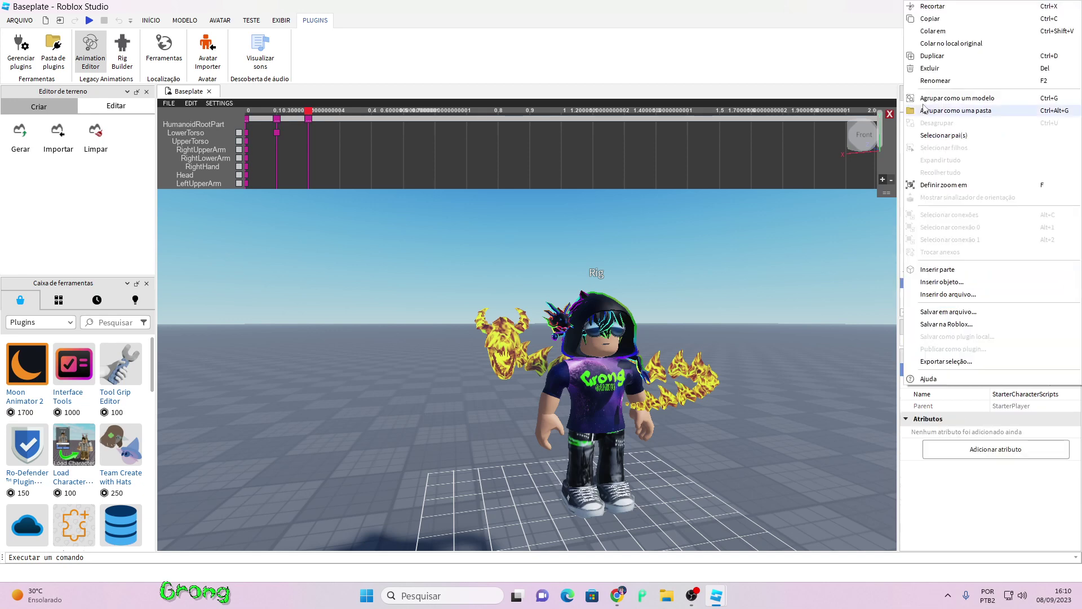
click(933, 31)
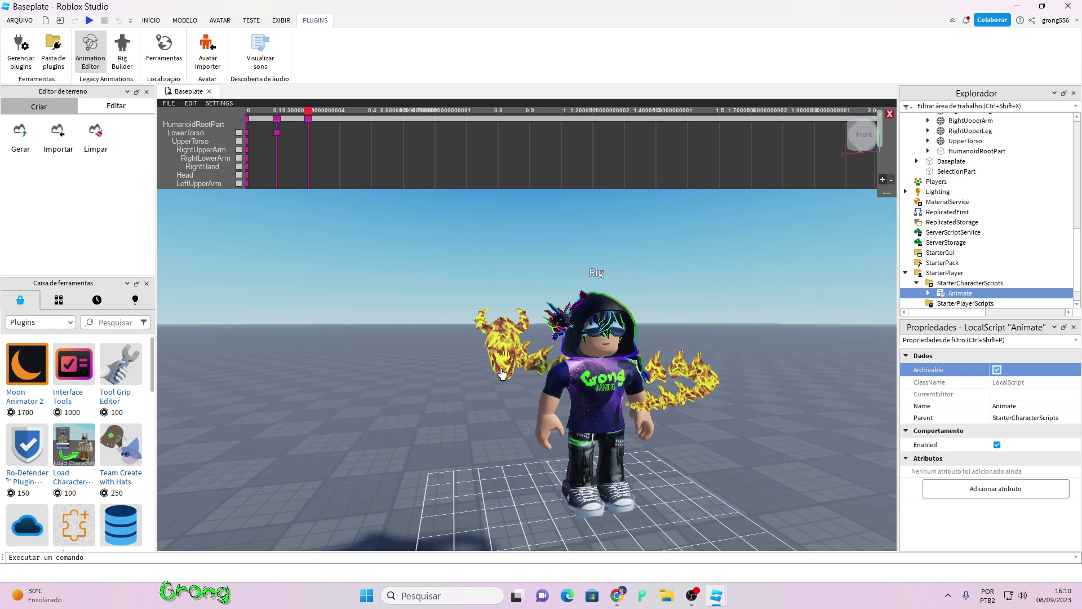
- Start a playtest and move the character off the spawn platform to check the custom walk/run animation
right_drag(746, 308, 746, 309)
scroll(746, 308, down, 2)
scroll(747, 308, down, 5)
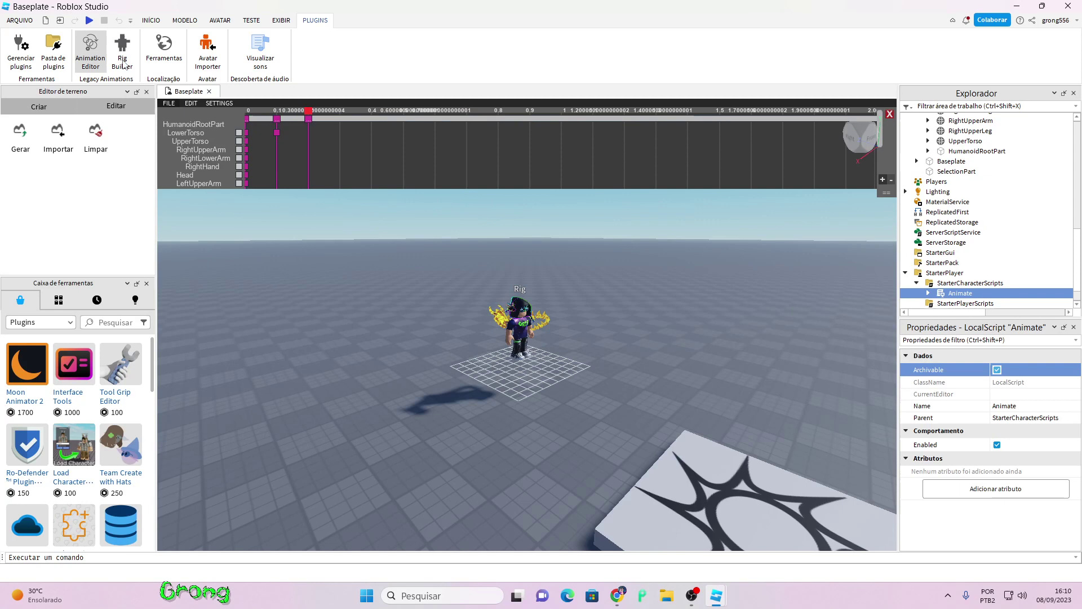
click(89, 20)
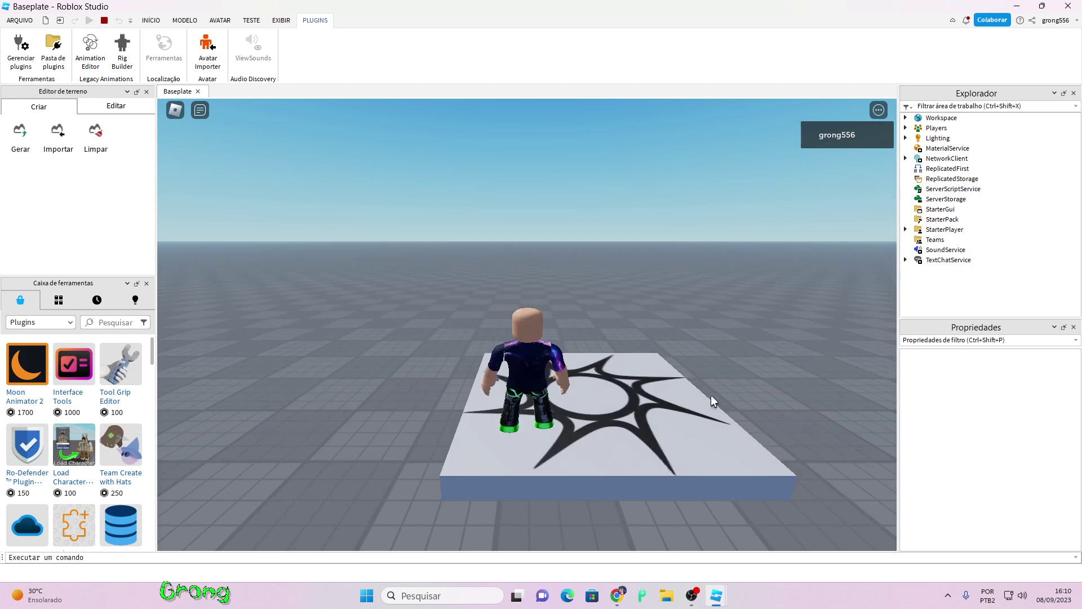
right_drag(712, 395, 711, 395)
key(a)
key(d)
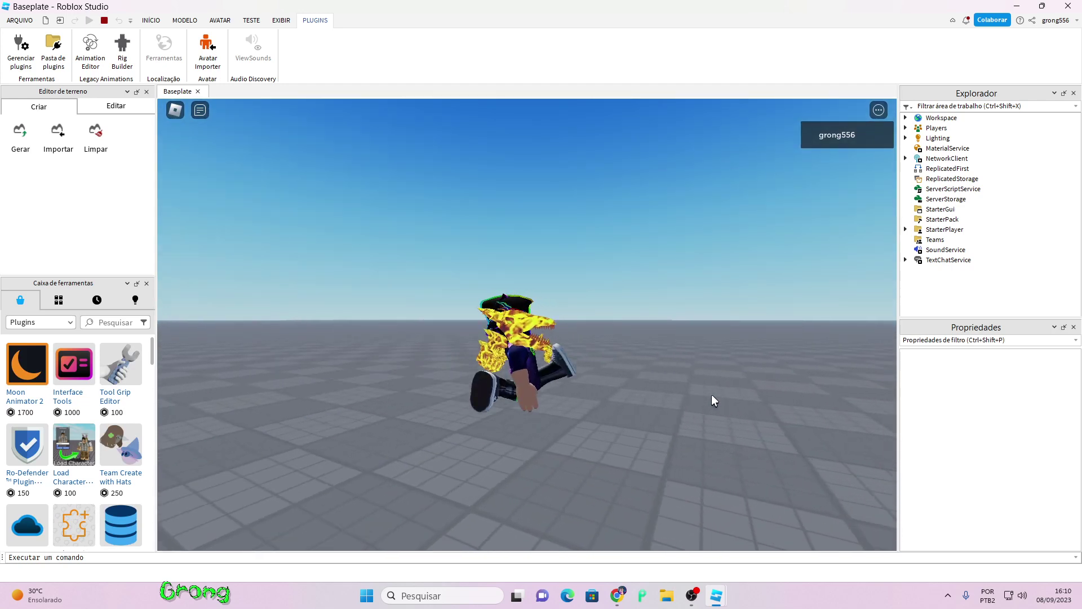
key(a)
right_drag(711, 395, 711, 394)
key(a)
key(w)
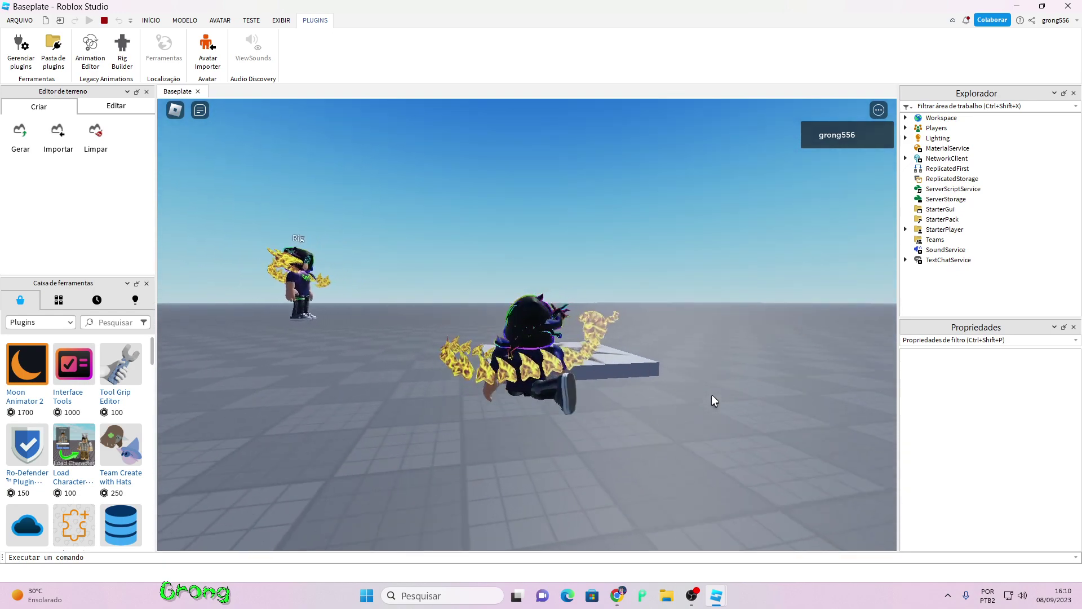
- Run and jump with the character in all directions around the Rig and spawn platform, examining the animation from several angles
key(w)
right_drag(712, 394, 711, 394)
key(space)
key(w)
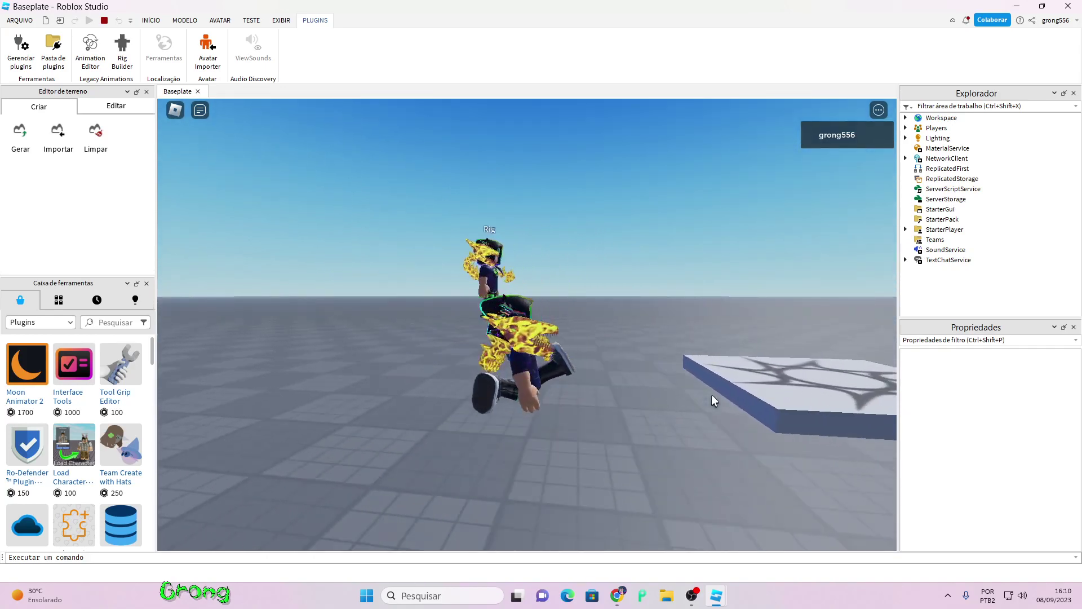
key(space)
key(a)
key(space)
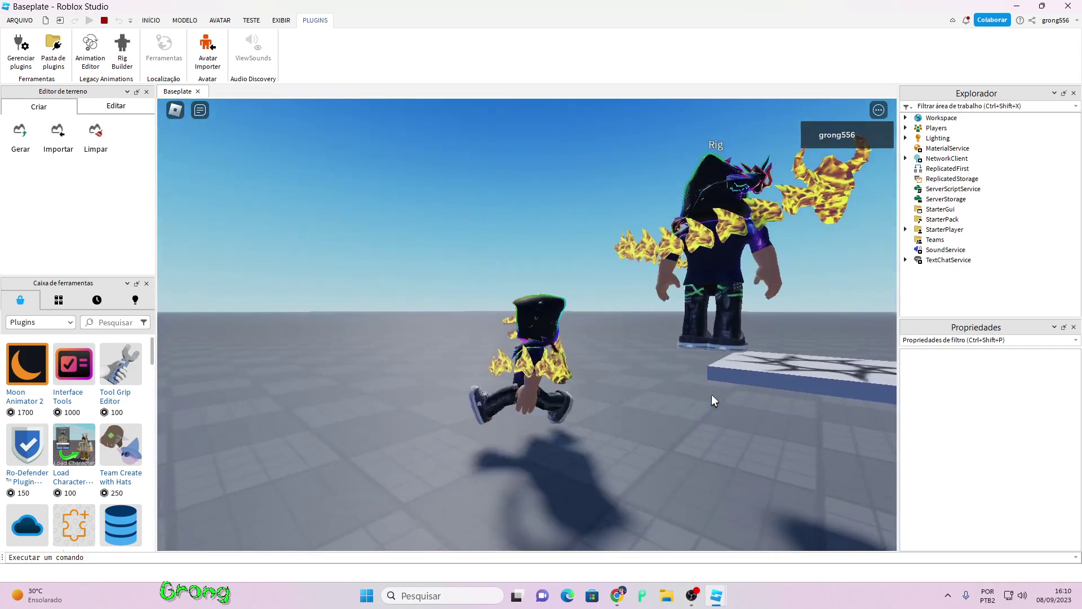
key(space)
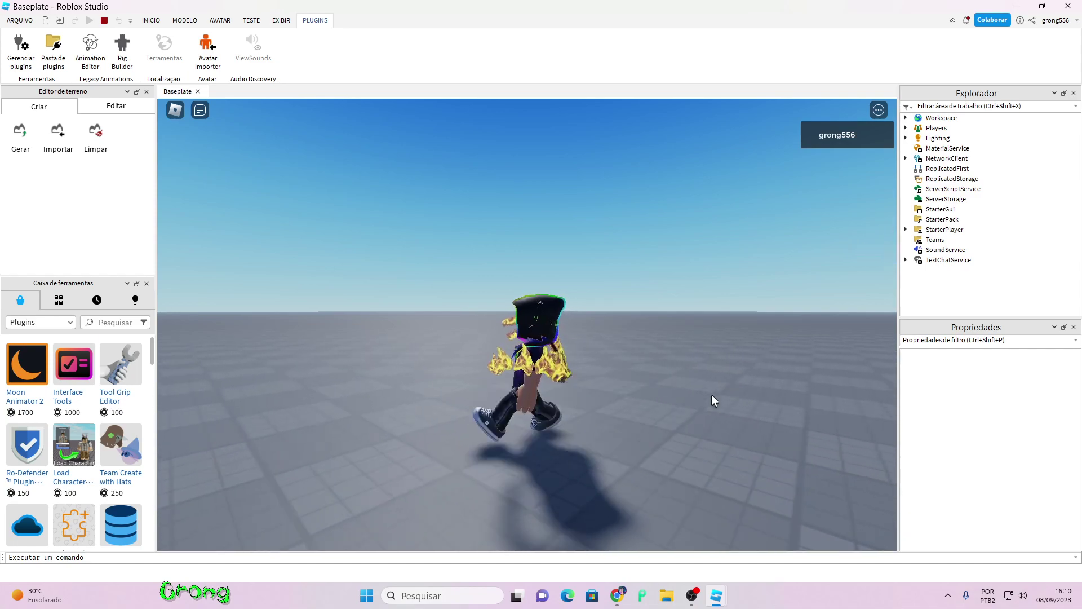
key(space)
key(space)
key(d)
key(w)
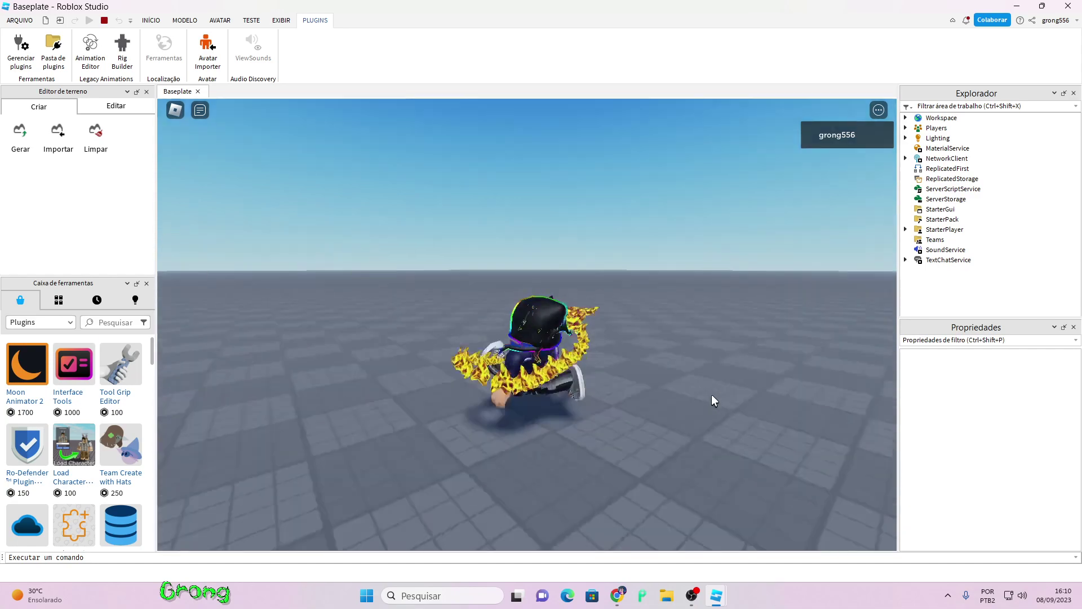
right_drag(711, 395, 710, 395)
key(d)
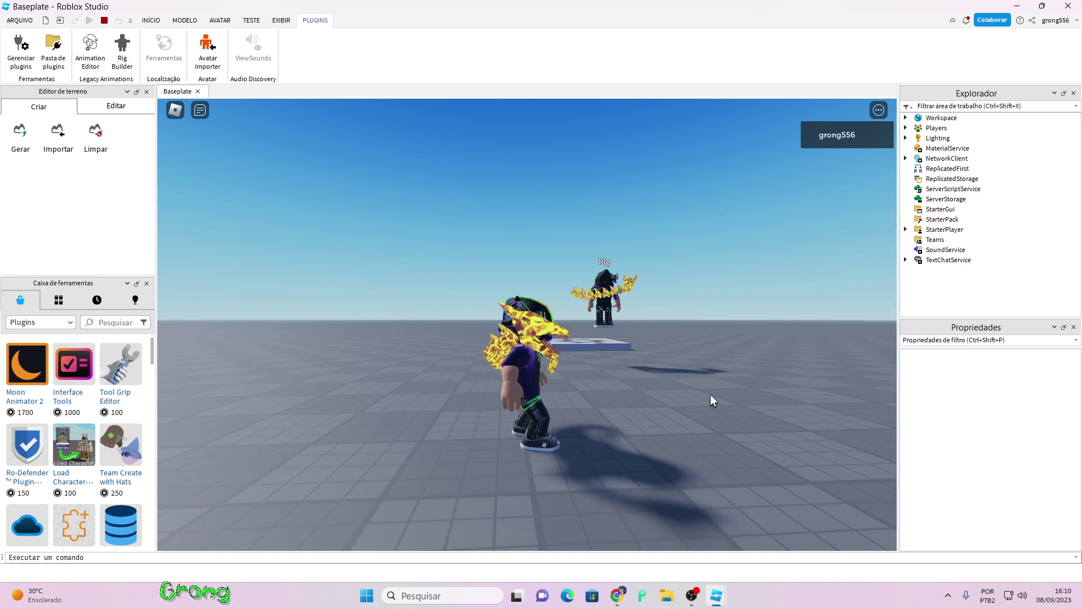
key(w)
right_drag(718, 373, 718, 373)
key(a)
key(space)
key(s)
key(w)
key(s)
key(w)
key(s)
key(space)
key(w)
key(s)
key(d)
key(space)
key(d)
key(s)
key(space)
key(a)
key(w)
key(space)
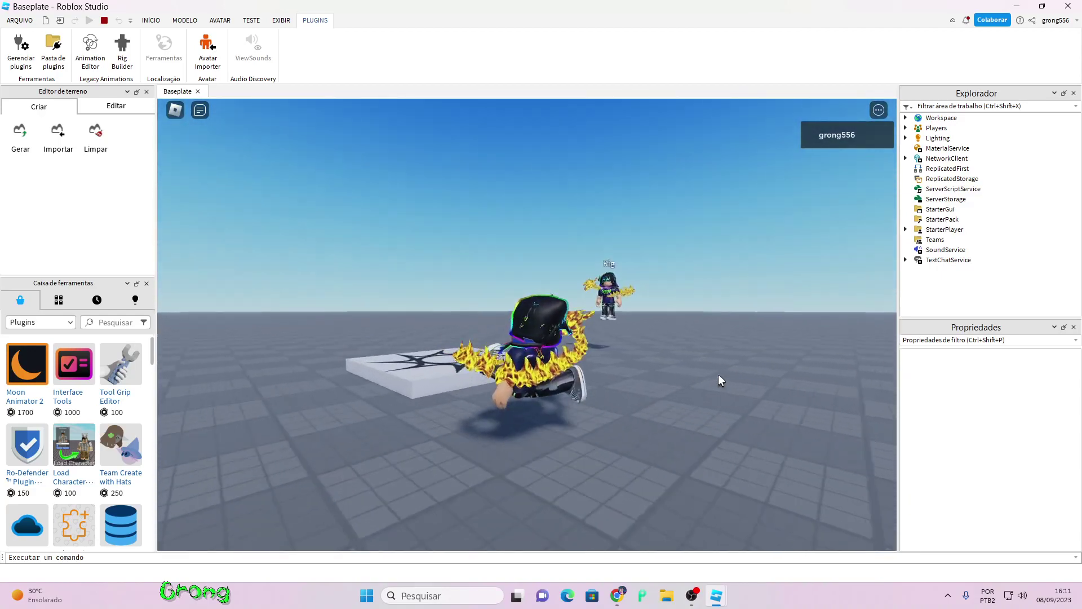
key(a)
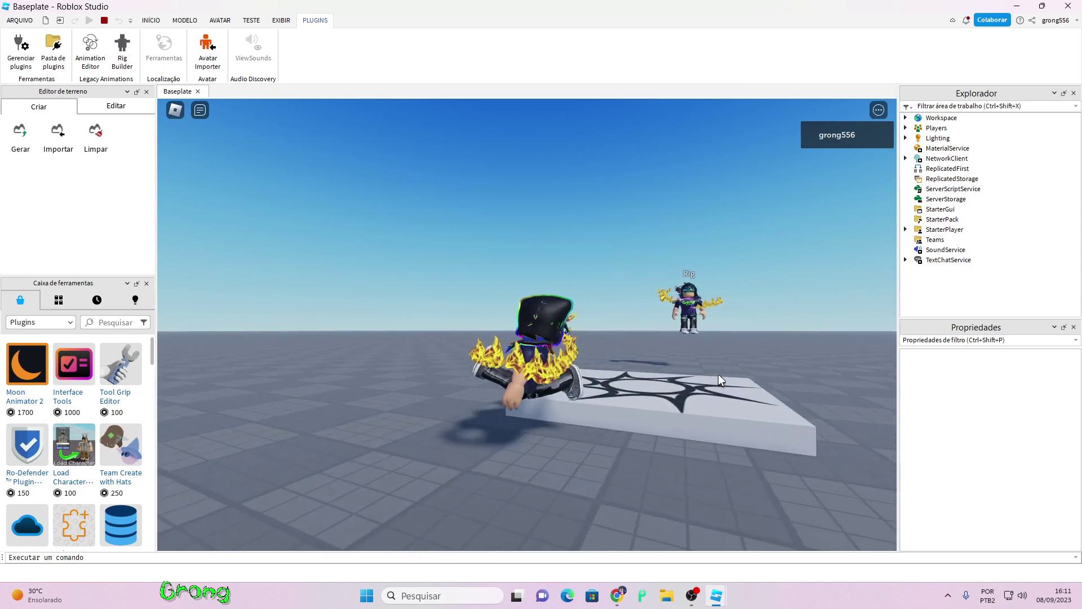
key(d)
right_drag(718, 373, 718, 374)
key(s)
key(space)
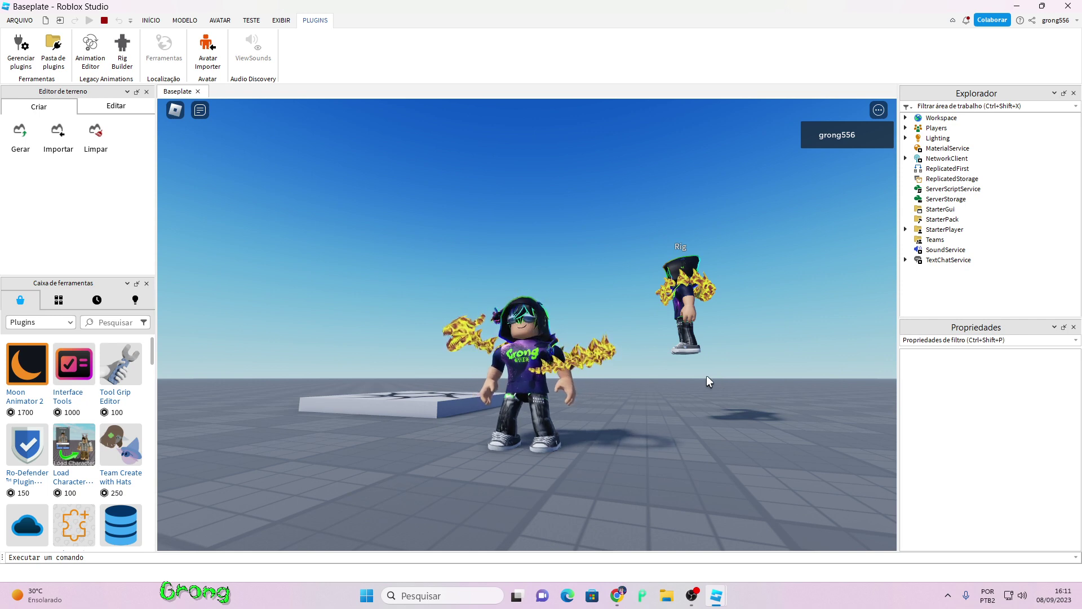
right_drag(713, 361, 713, 362)
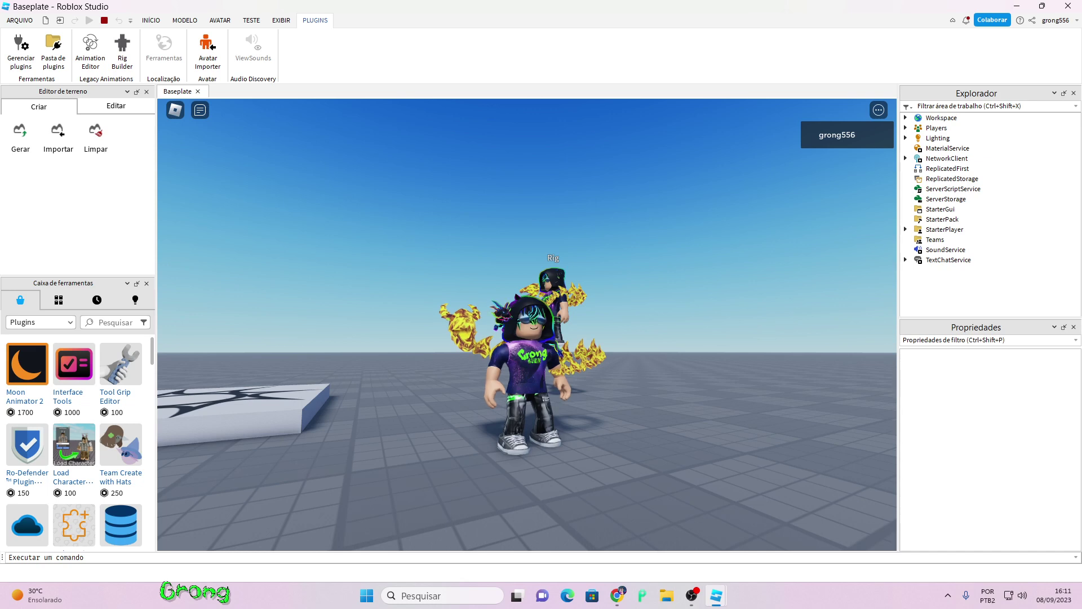
key(alt+Tab)
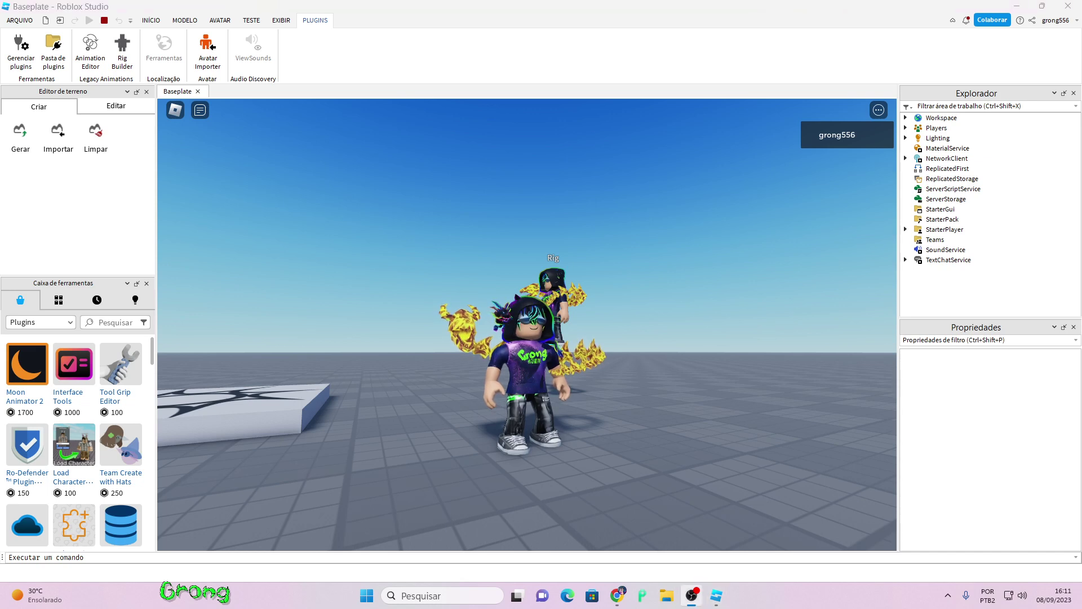